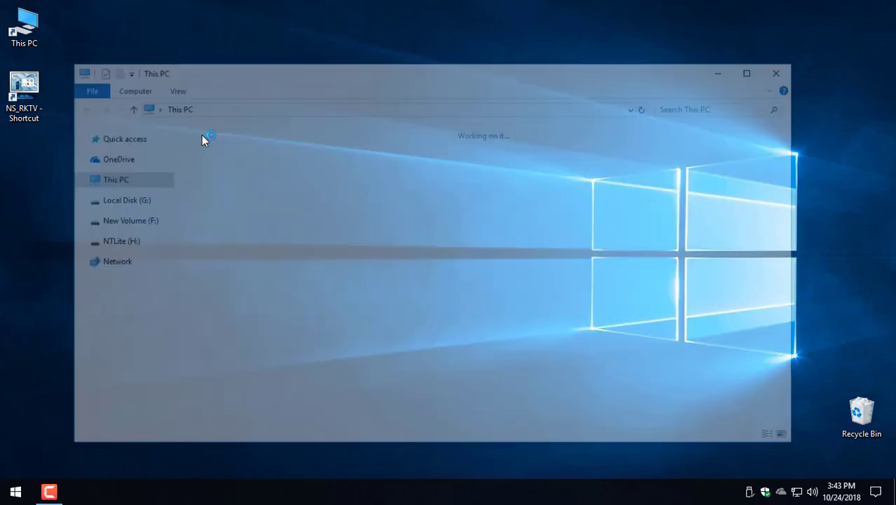
Step: Browse to Local Disk (D:) and open Components, then its nested Components subfolder
click(127, 171)
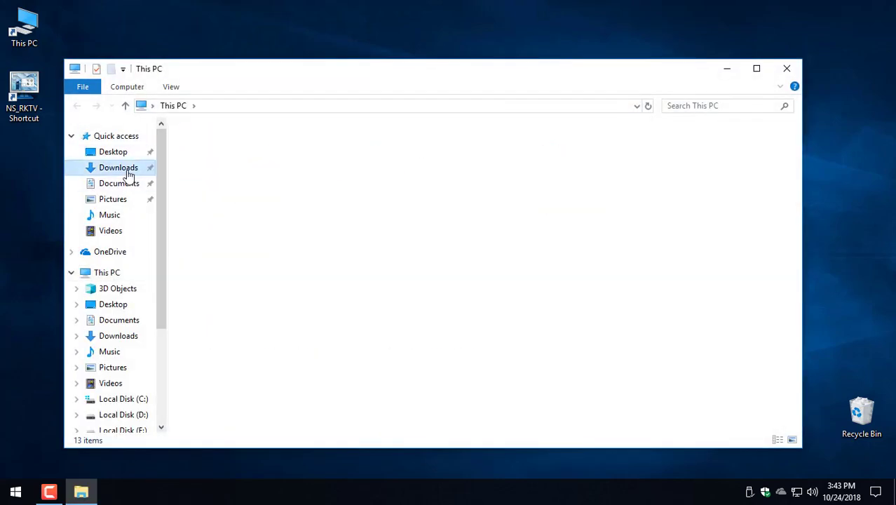
click(117, 418)
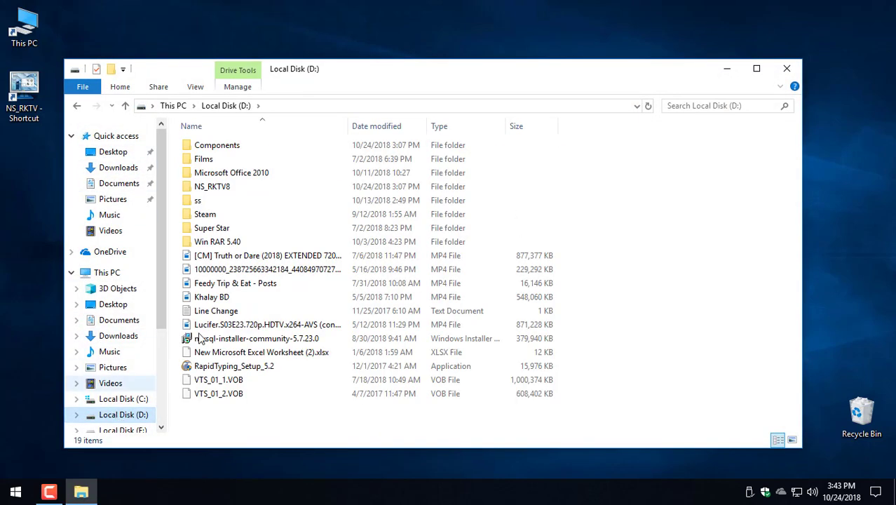
click(226, 191)
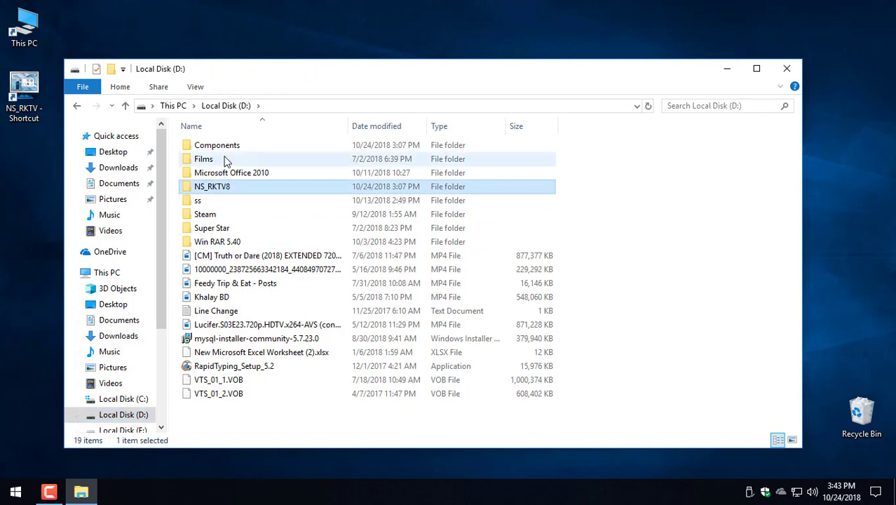
click(220, 147)
click(216, 195)
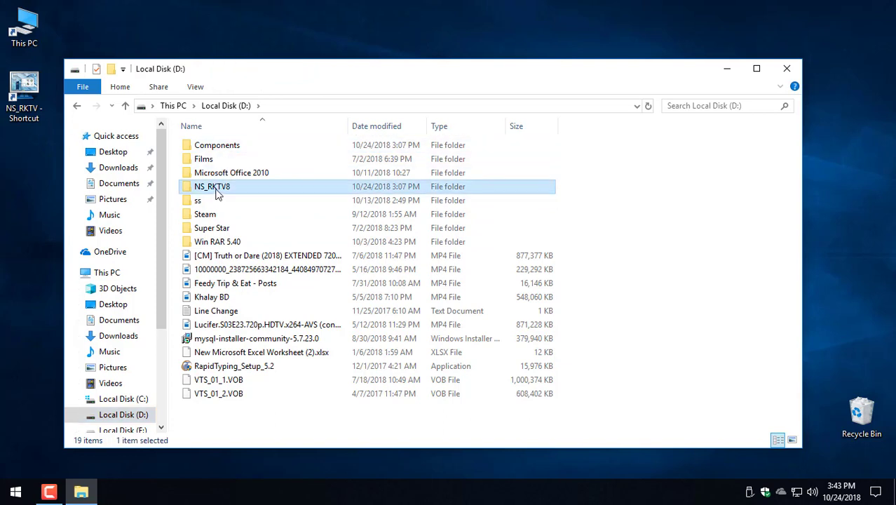
click(220, 151)
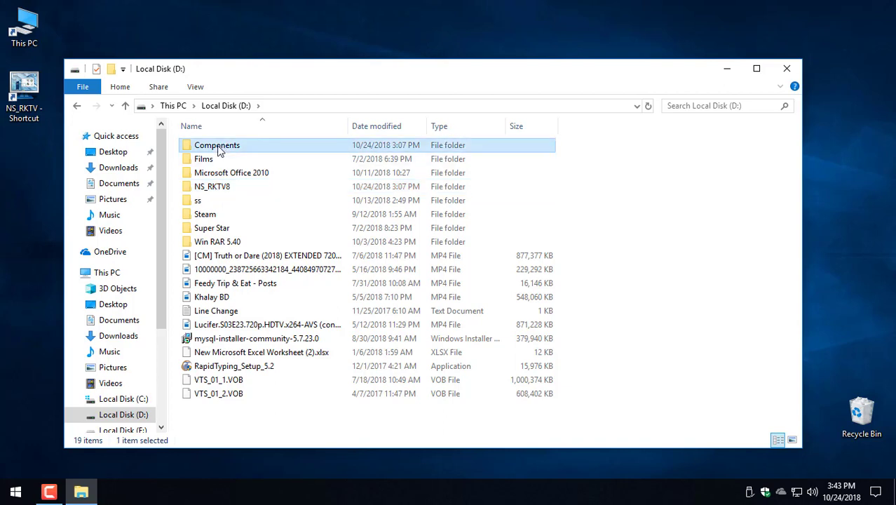
double_click(218, 147)
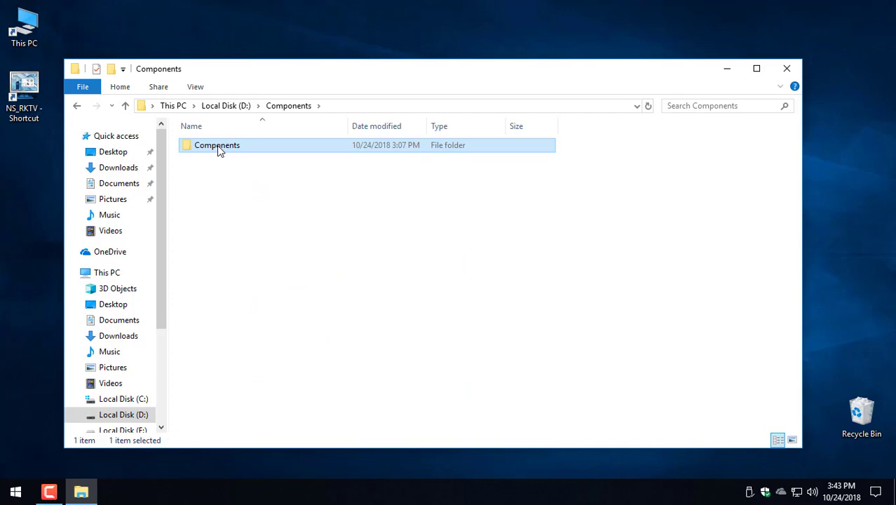
double_click(218, 148)
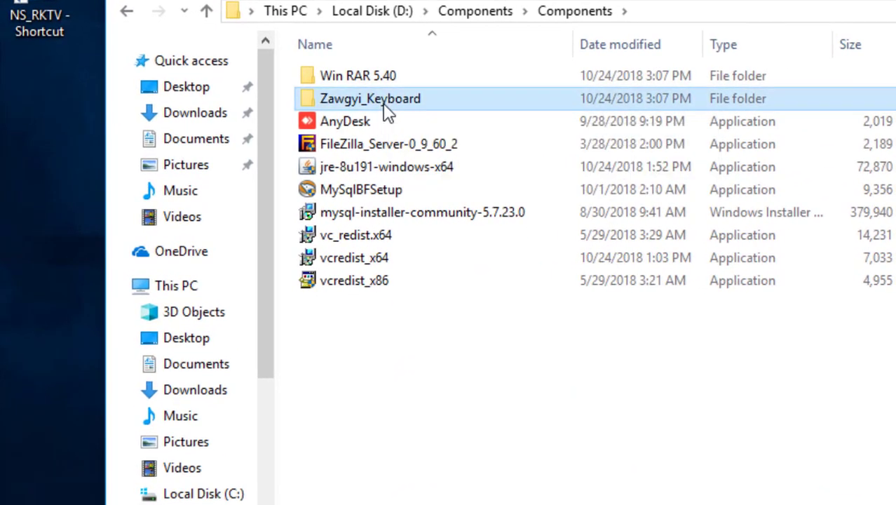
Step: Run the setup64 Zawgyi keyboard installer from Zawgyi_Keyboard and install the Zawgyi-One font
double_click(246, 156)
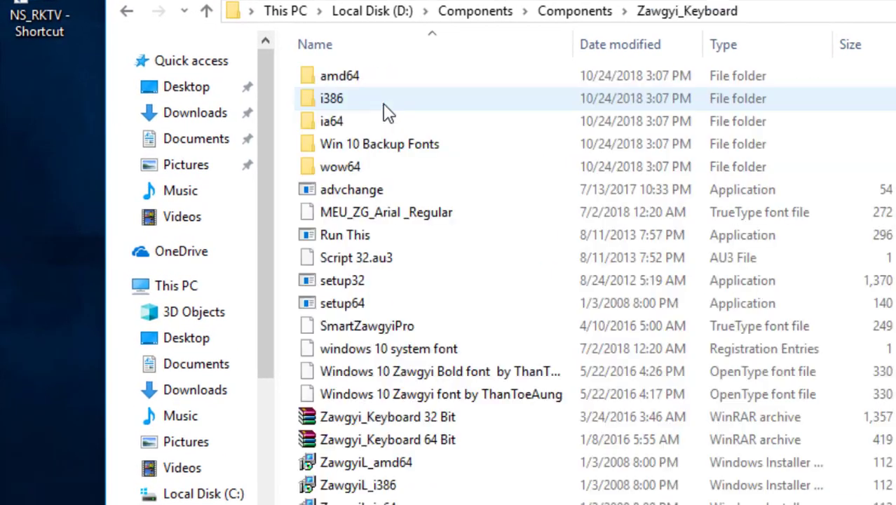
double_click(358, 306)
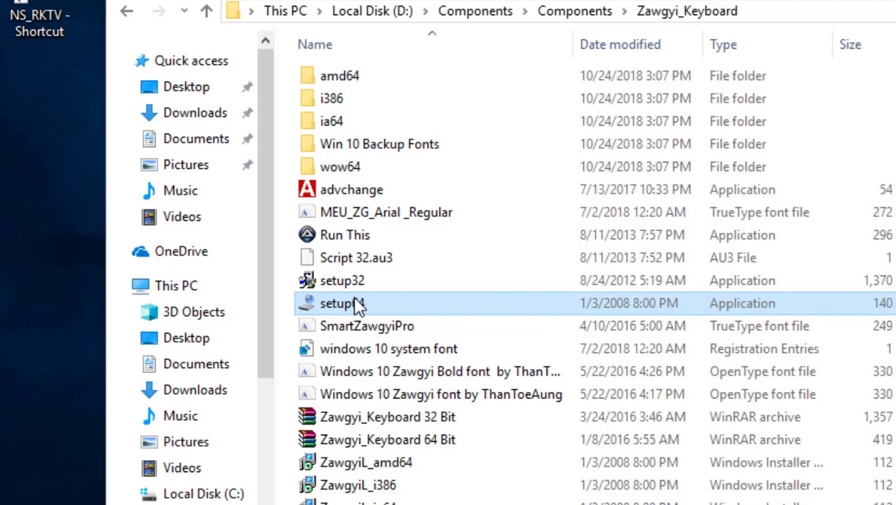
key(Return)
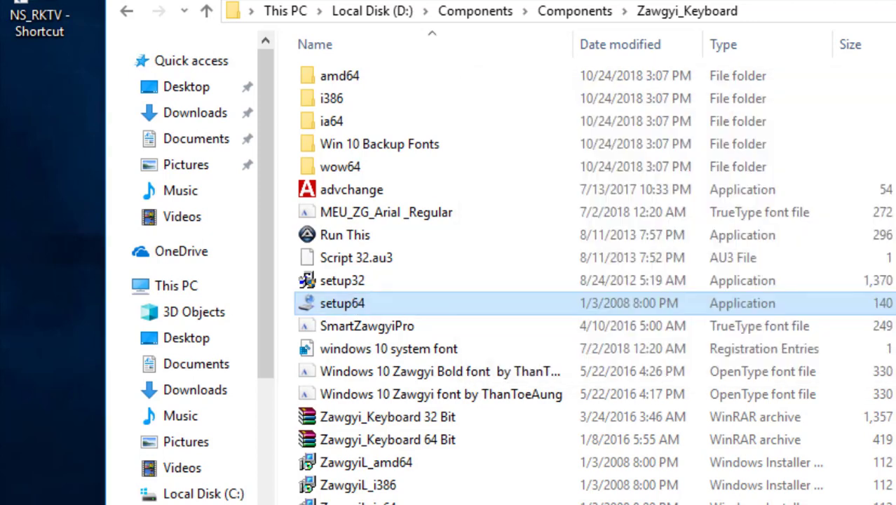
right_click(369, 501)
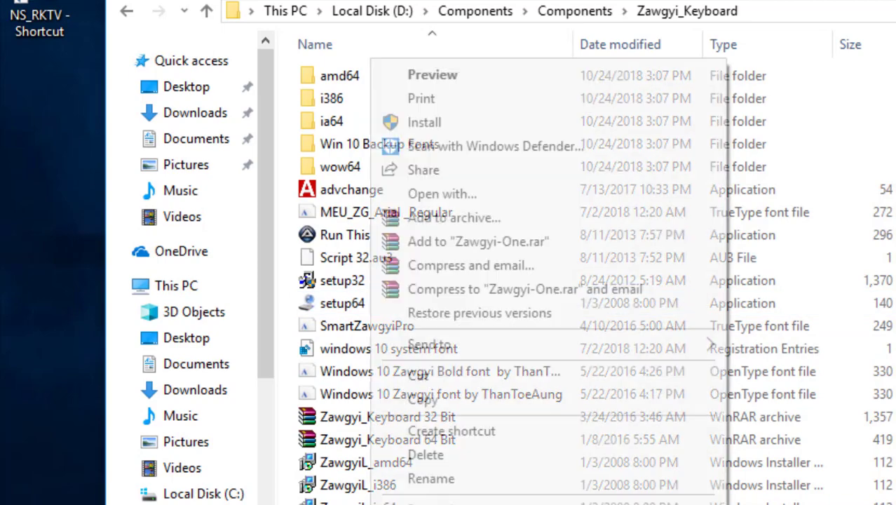
click(472, 125)
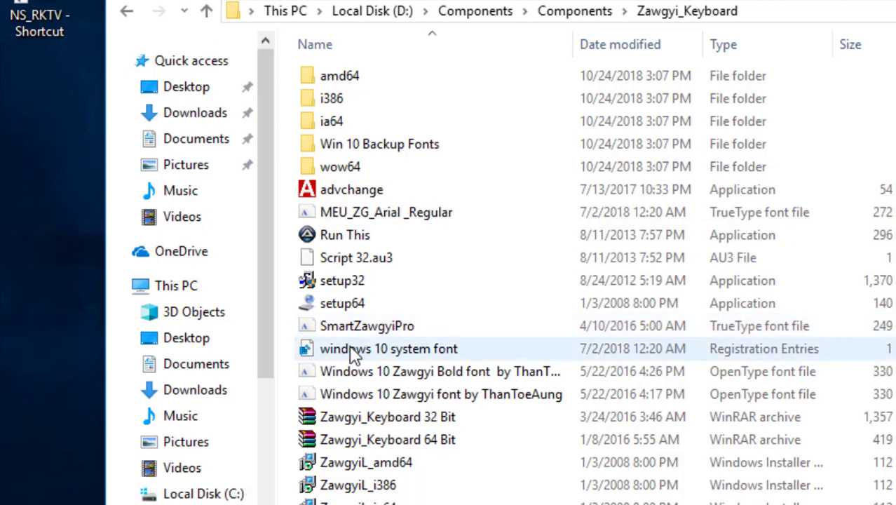
Step: Install the Windows 10 Zawgyi regular and bold fonts, replacing existing fonts for all items
click(379, 377)
shift+click(377, 399)
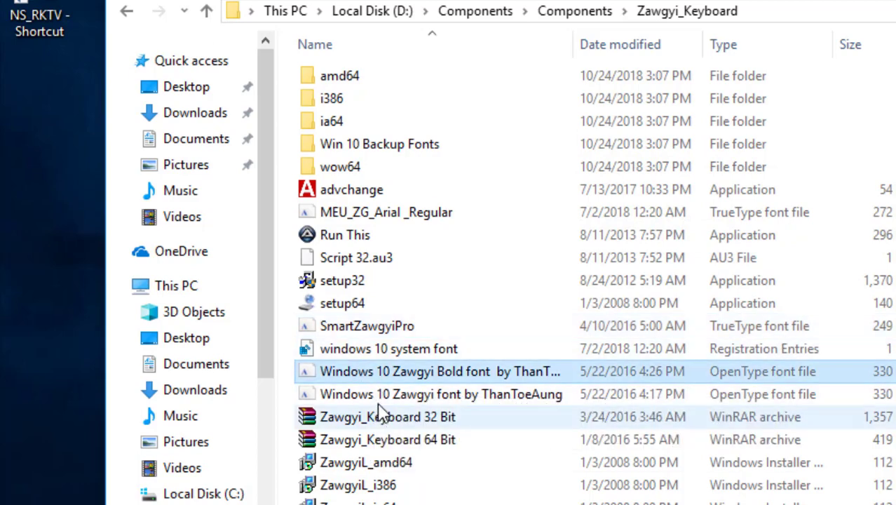
shift+click(380, 394)
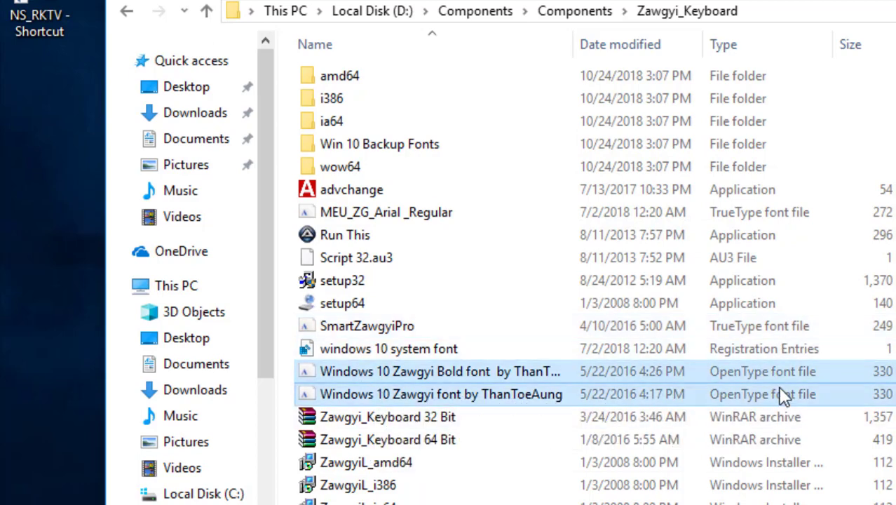
right_click(460, 397)
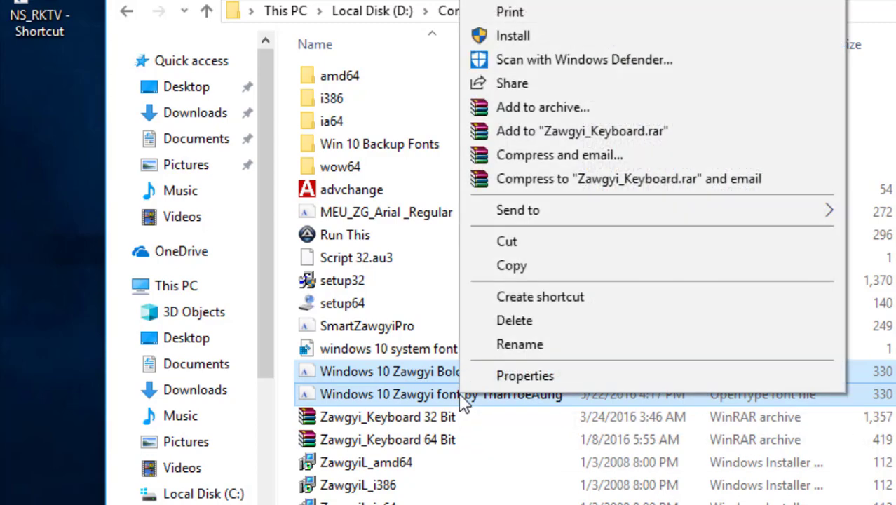
click(543, 40)
key(alt+d)
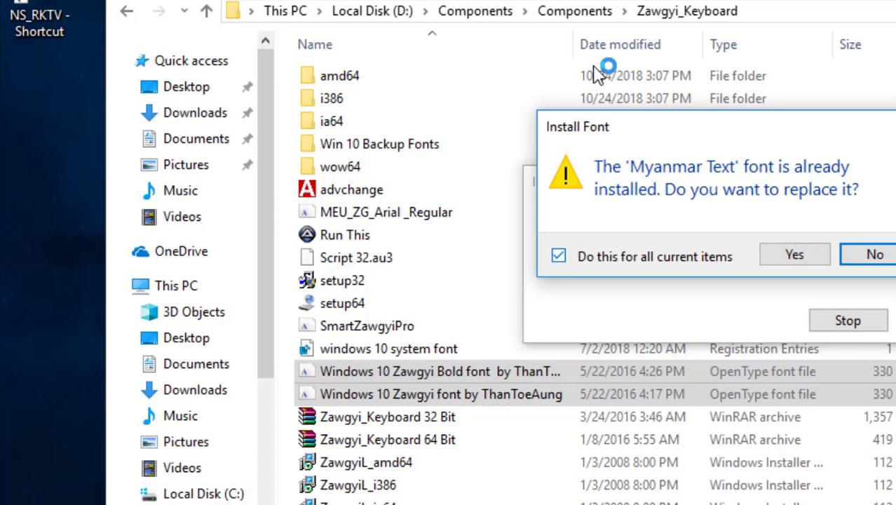
key(alt+y)
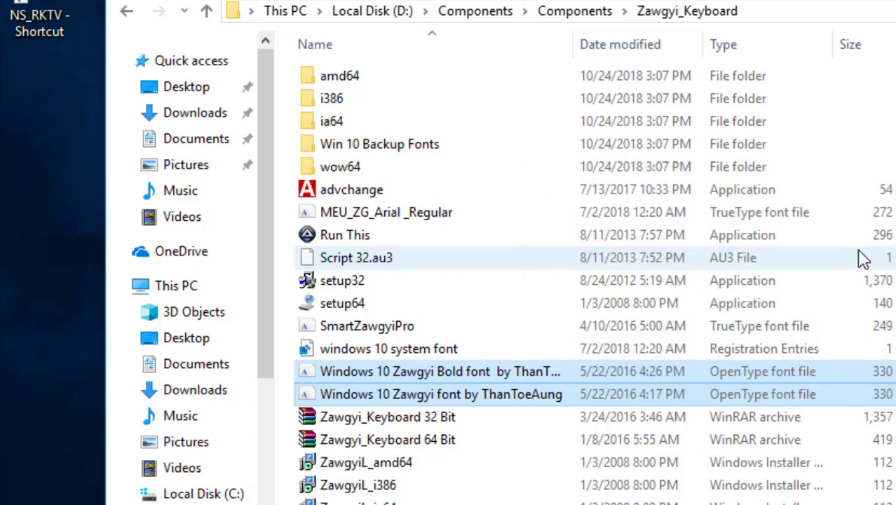
Step: Install AnyDesk from the Components folder and launch it from its new desktop shortcut
click(570, 21)
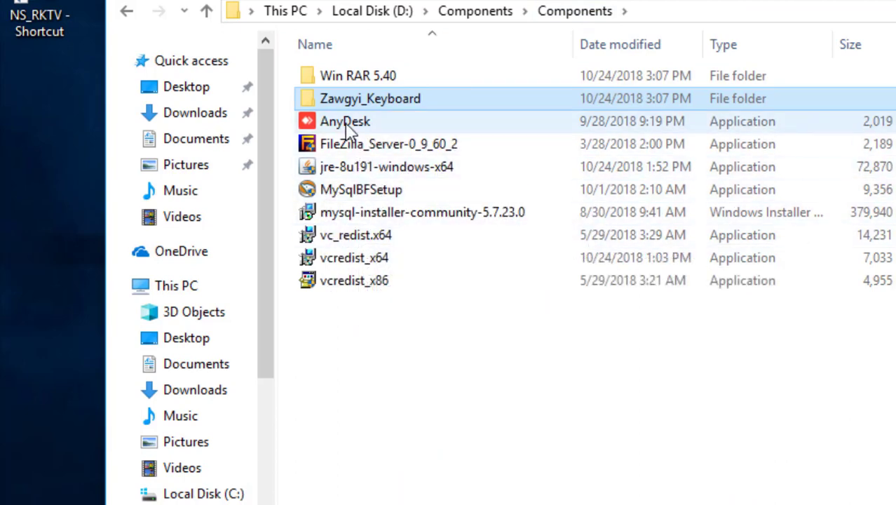
click(348, 124)
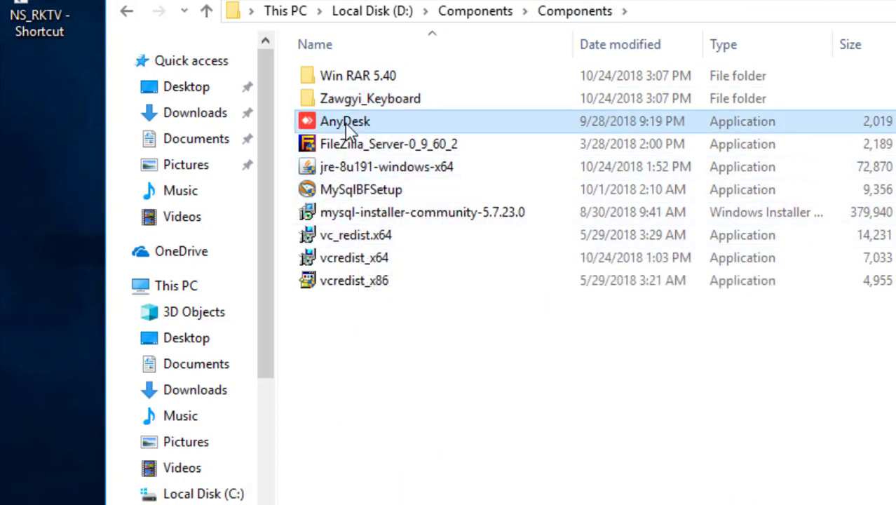
double_click(348, 127)
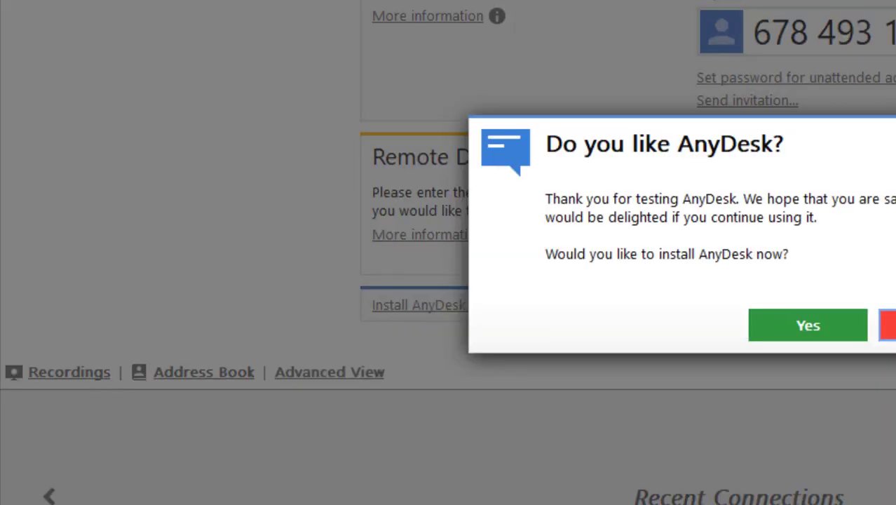
click(764, 315)
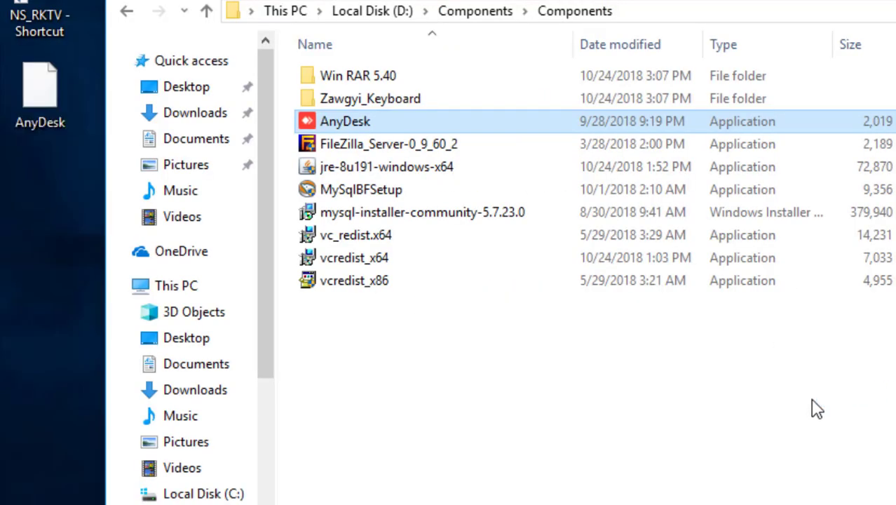
double_click(40, 99)
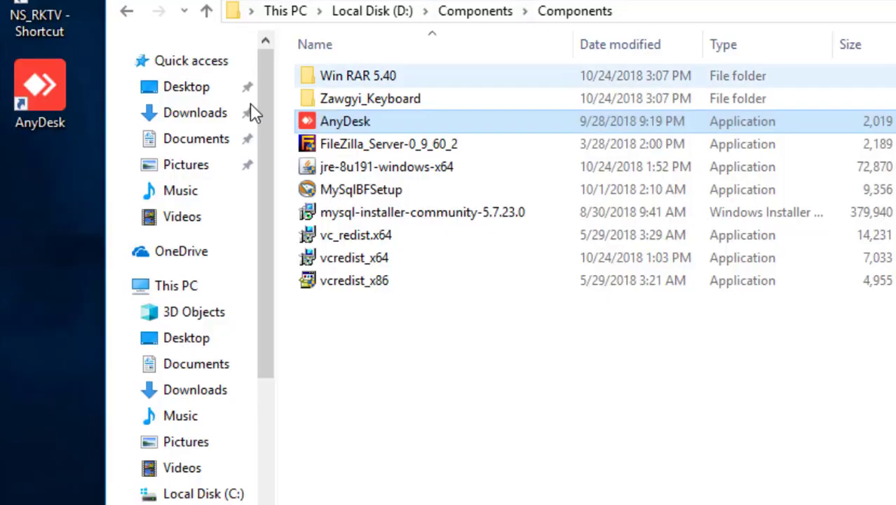
click(378, 147)
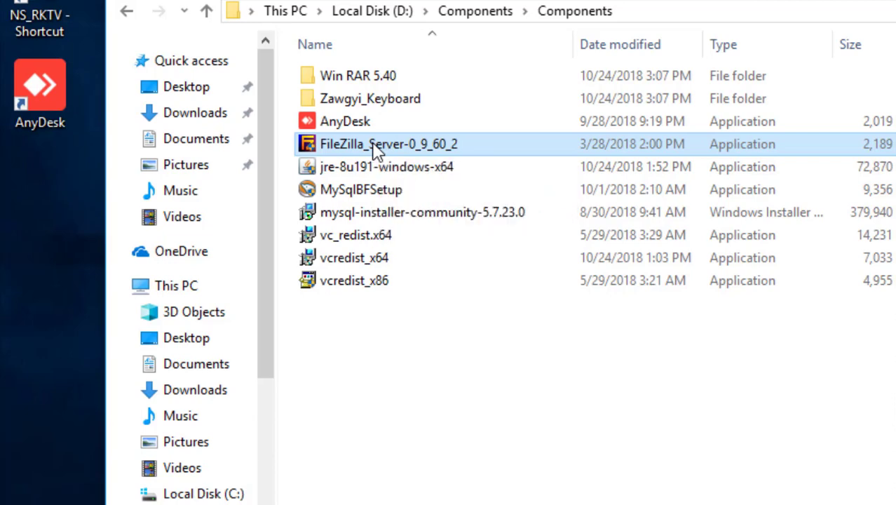
Step: Install FileZilla Server 0.9.60 with defaults, then connect to localhost with 'Always connect' ticked
double_click(376, 147)
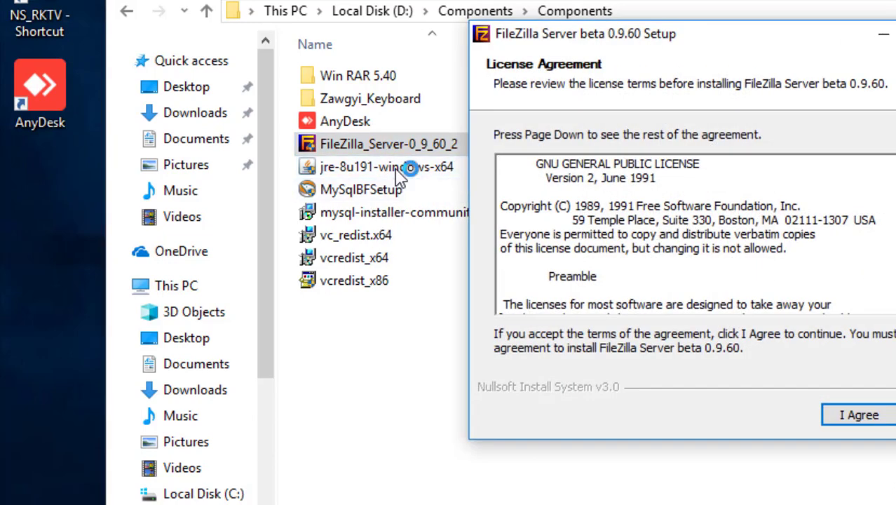
key(Return)
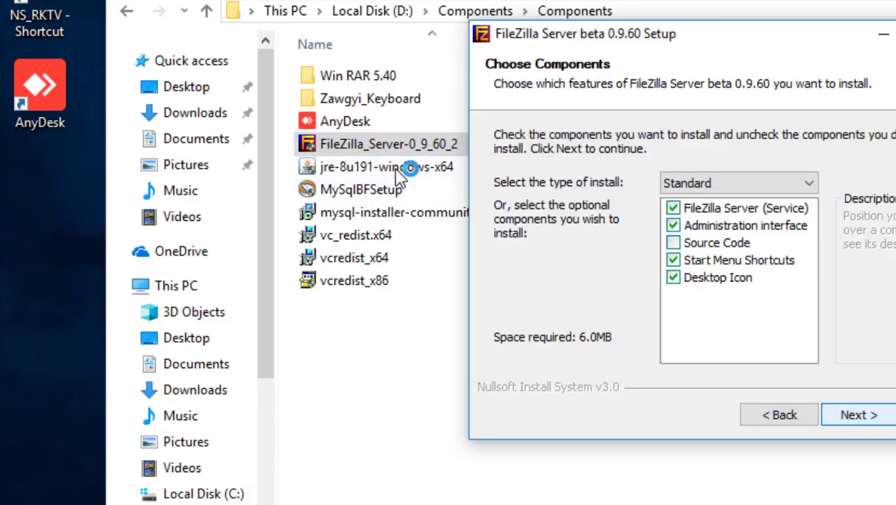
key(Return)
key(Return)
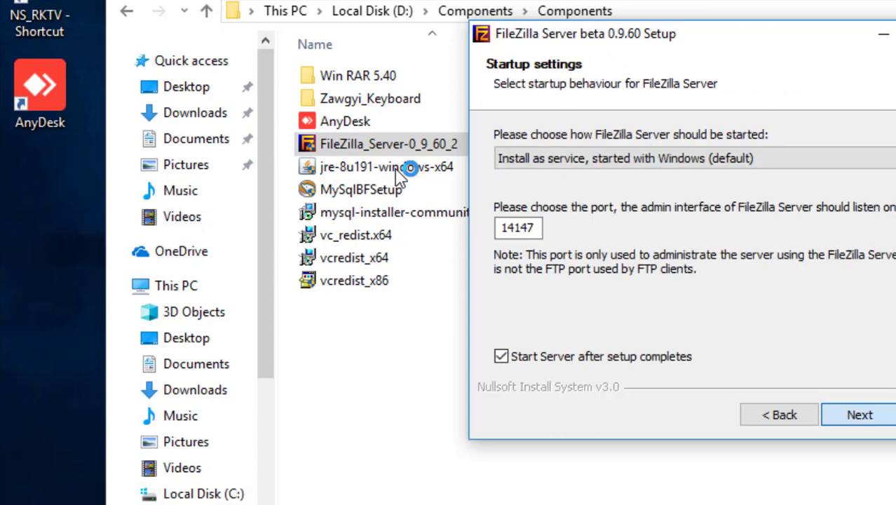
key(Return)
key(Return)
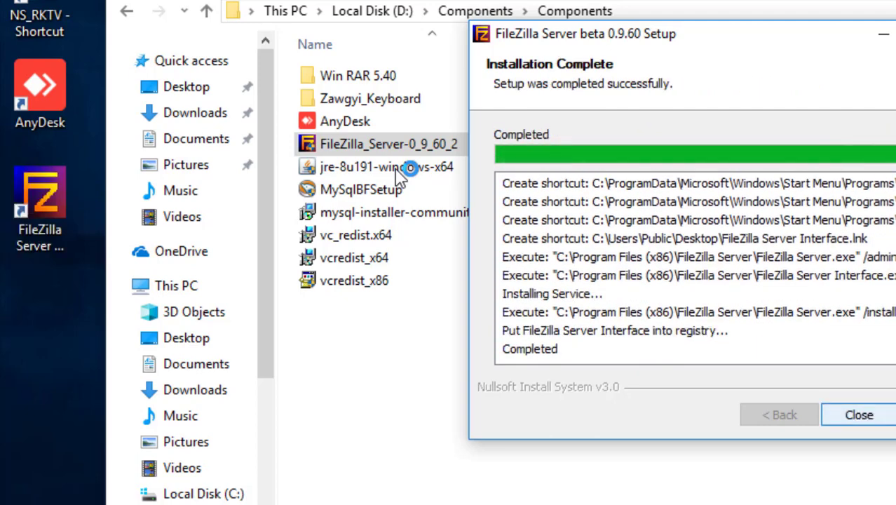
key(Return)
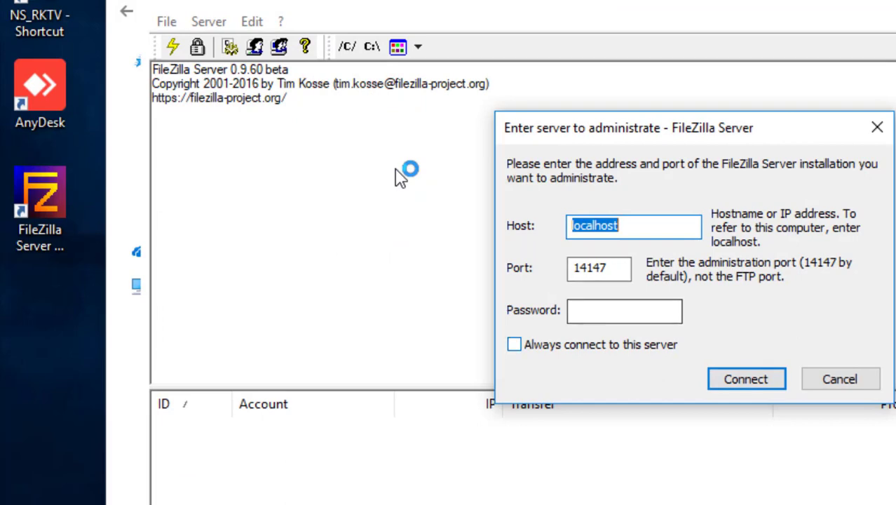
key(Tab)
key(Tab)
key(Tab)
key(space)
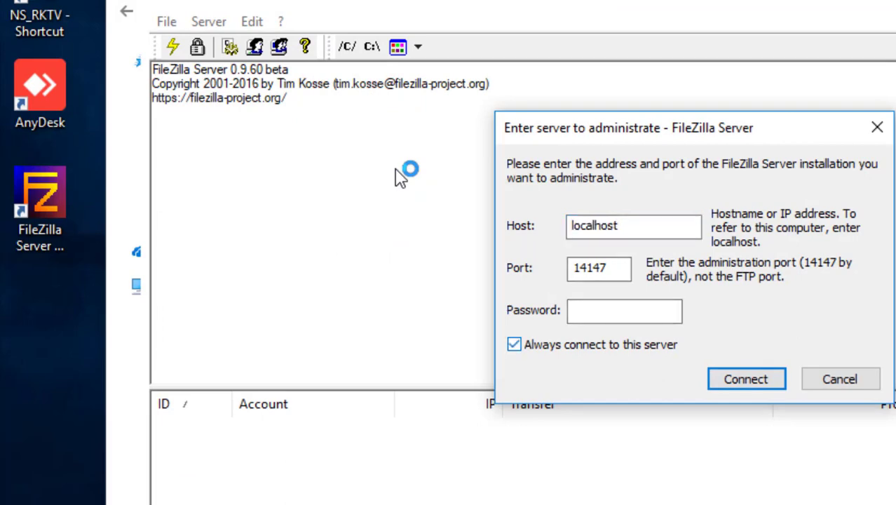
key(Return)
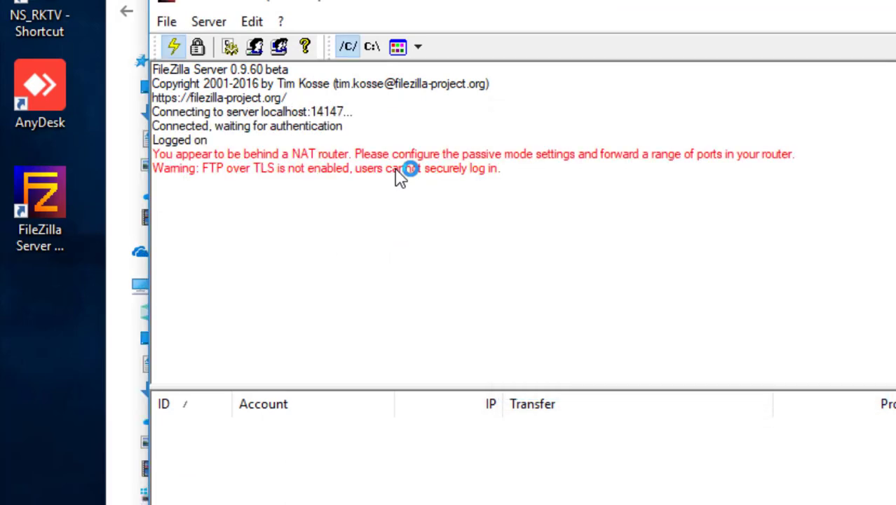
Step: Turn on 'Start minimized' on the Miscellaneous page of the server settings and save
key(alt)
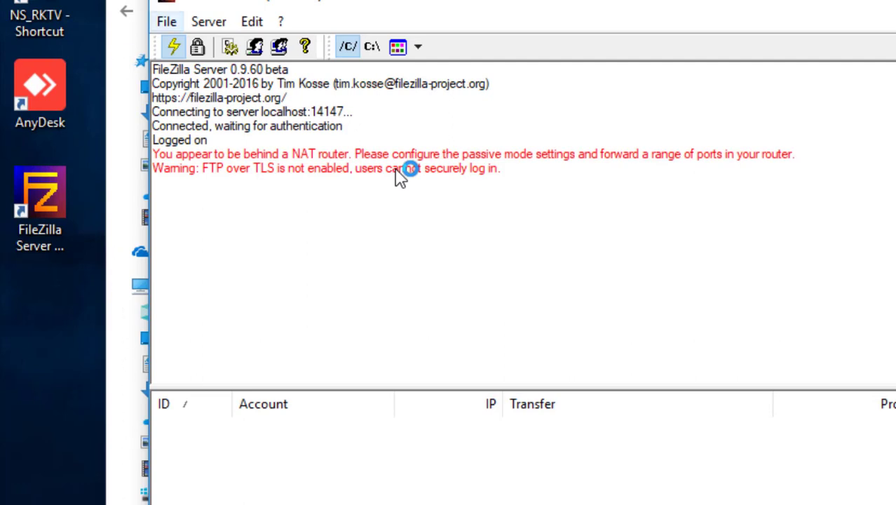
key(Right)
key(Left)
key(Down)
key(Right)
key(Right)
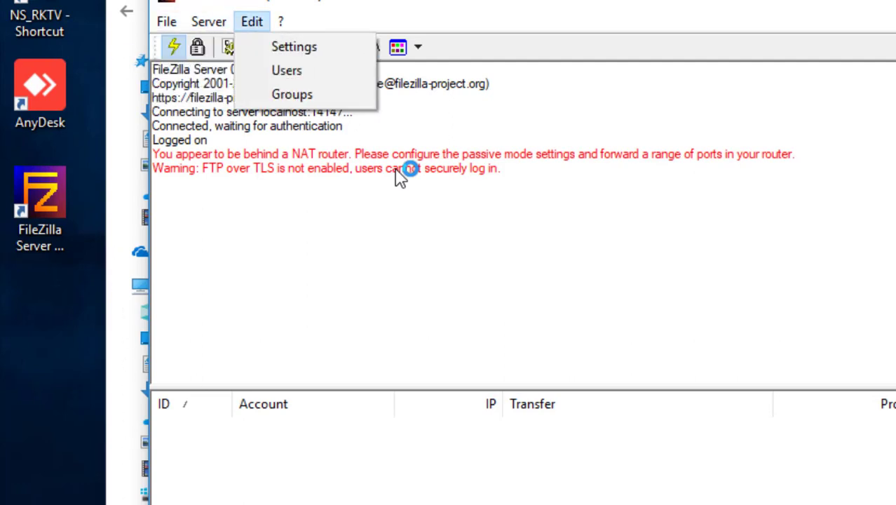
key(Down)
key(Return)
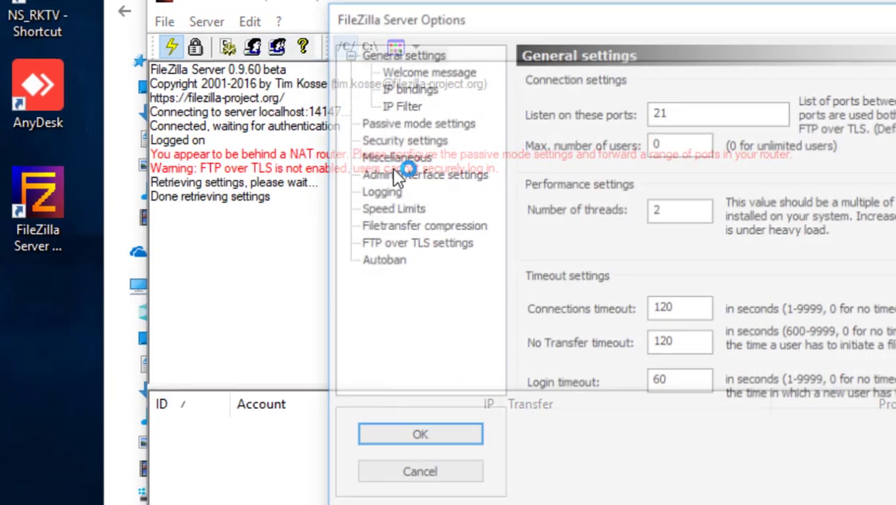
key(Down)
key(Down)
key(Down)
key(Down)
key(Down)
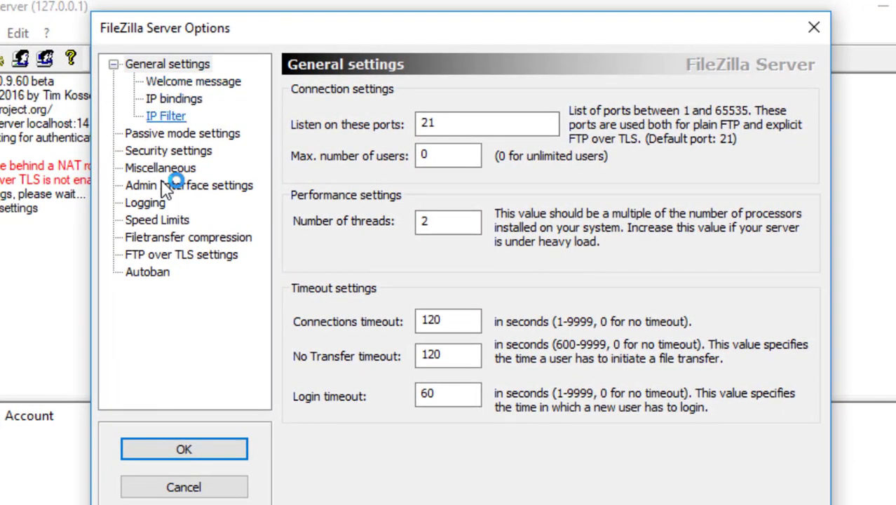
click(162, 176)
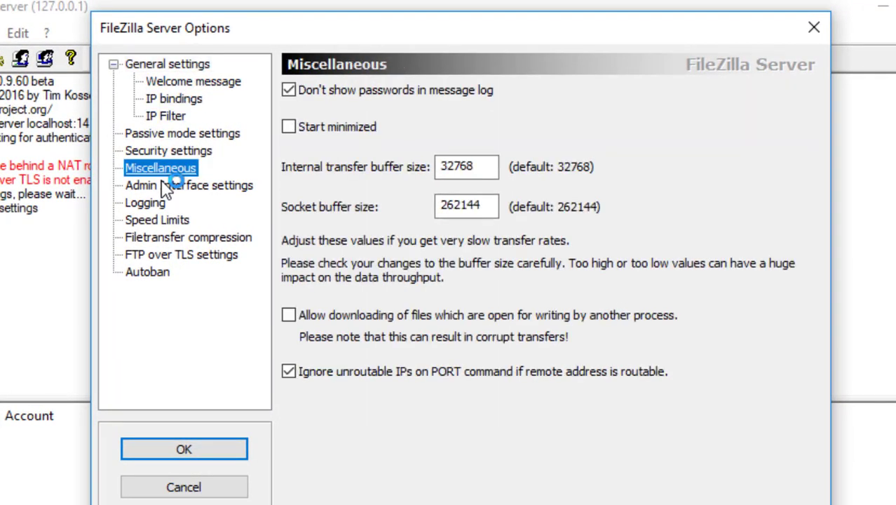
key(Tab)
key(Tab)
key(space)
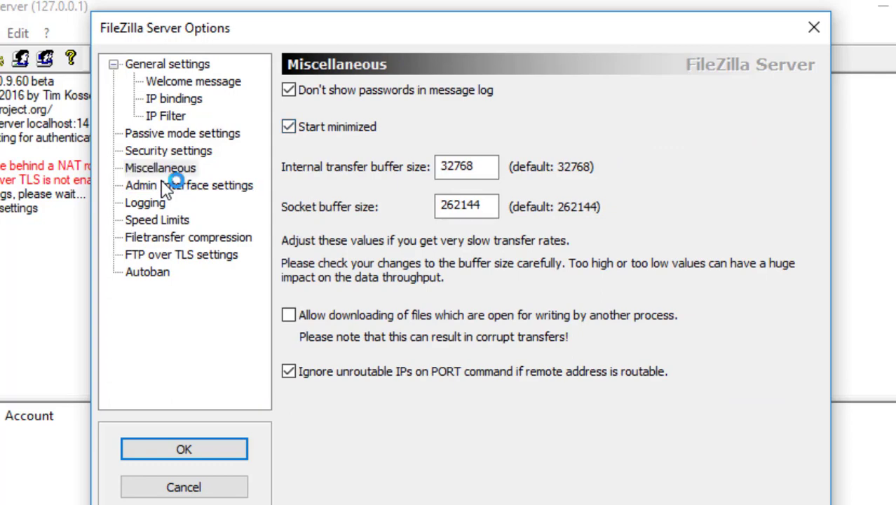
key(Return)
key(alt)
key(Down)
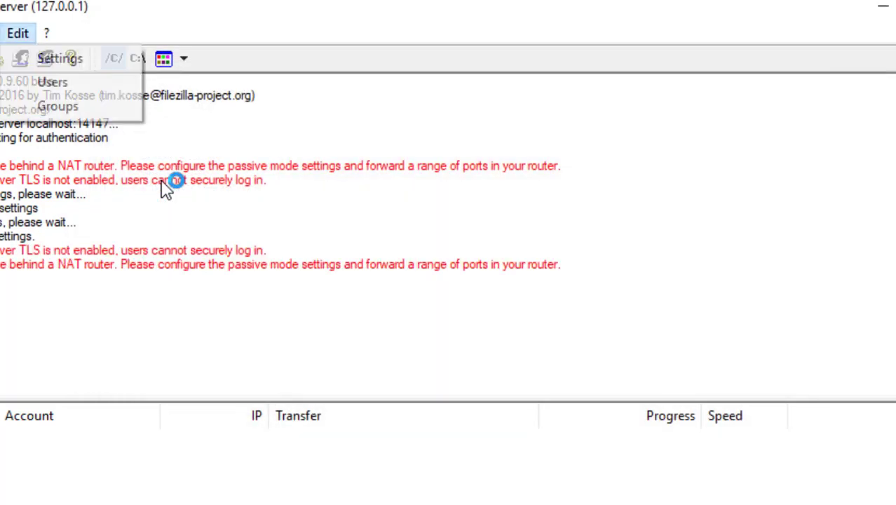
Step: Add a new FTP user account named 'ns' in the Users dialog
key(Down)
key(Return)
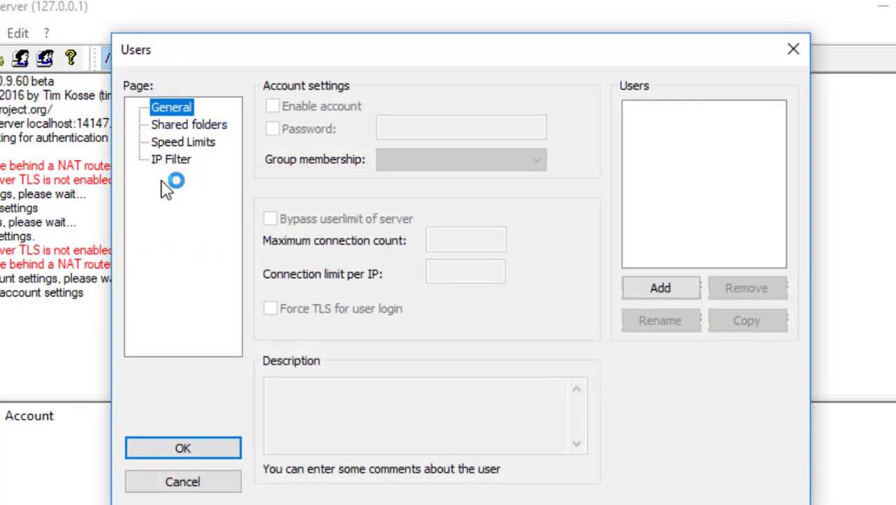
key(alt+a)
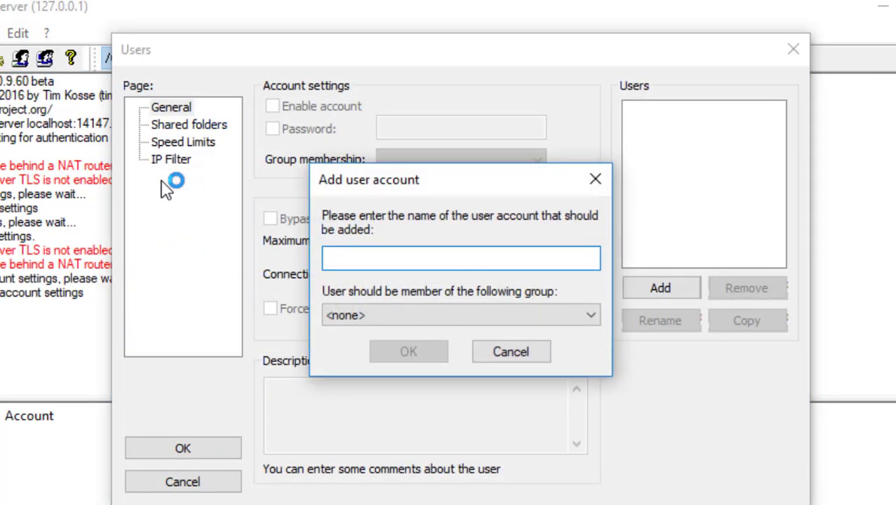
text(ns)
key(Return)
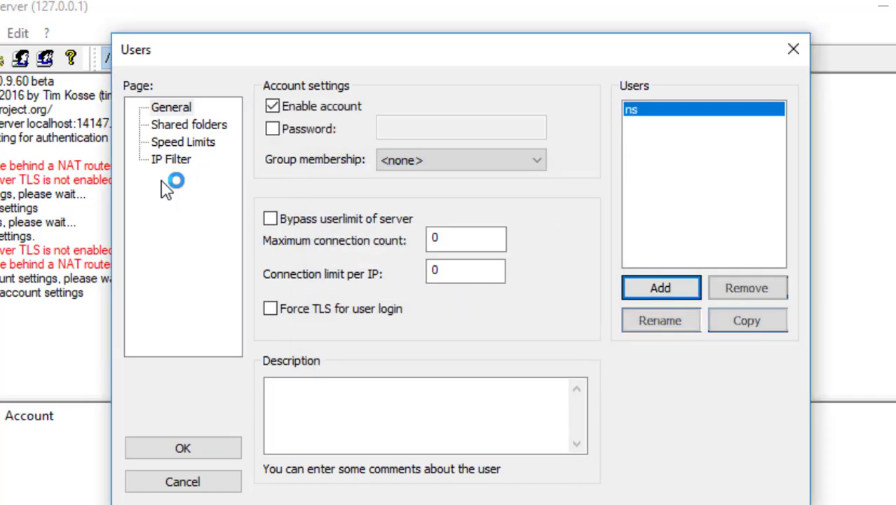
Step: Require a password for the user, enter it, and show the Shared folders page
click(273, 129)
click(435, 127)
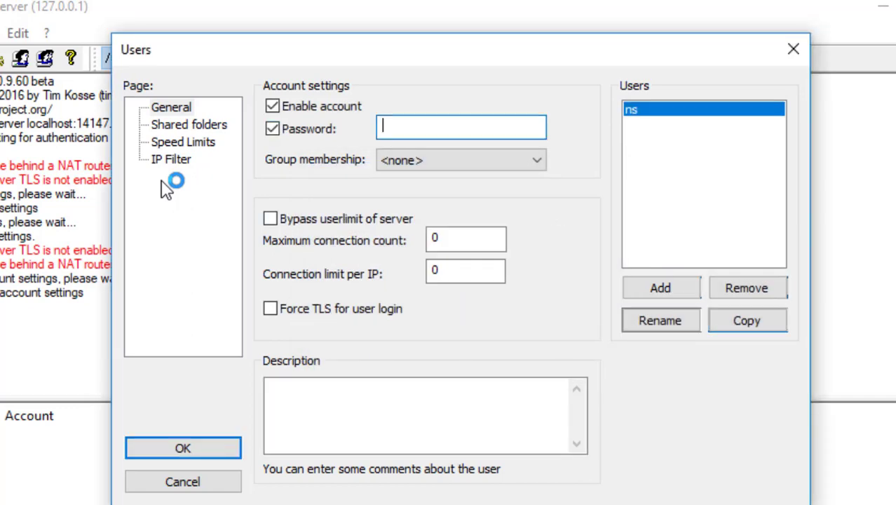
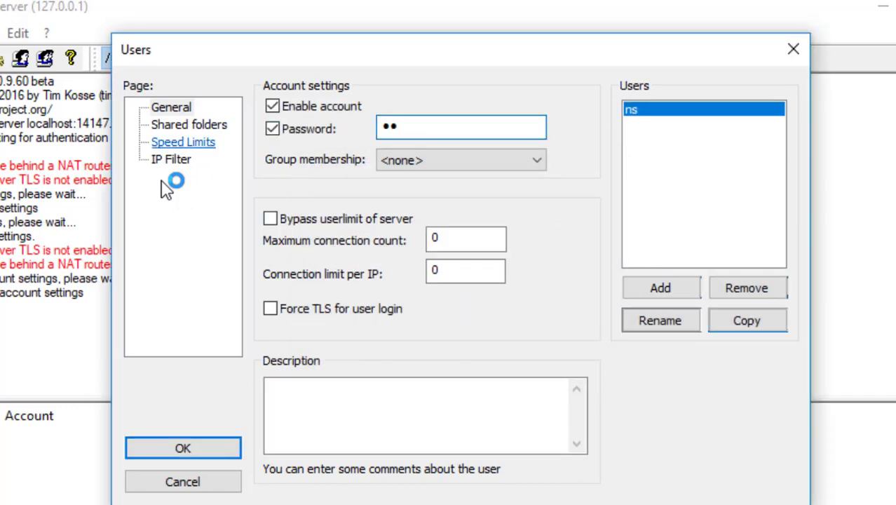
click(189, 125)
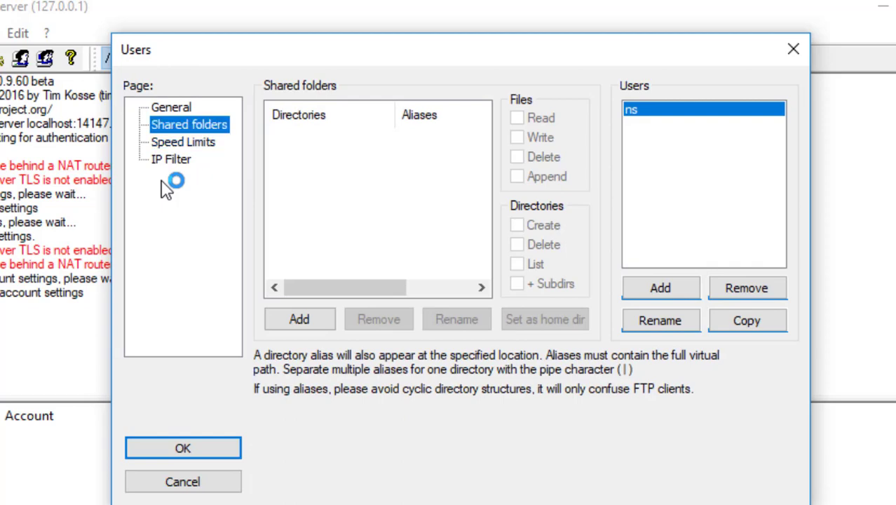
Step: Add D:\NS_RKTV8\NS_RKTV8\Printer as the user's shared folder
click(300, 319)
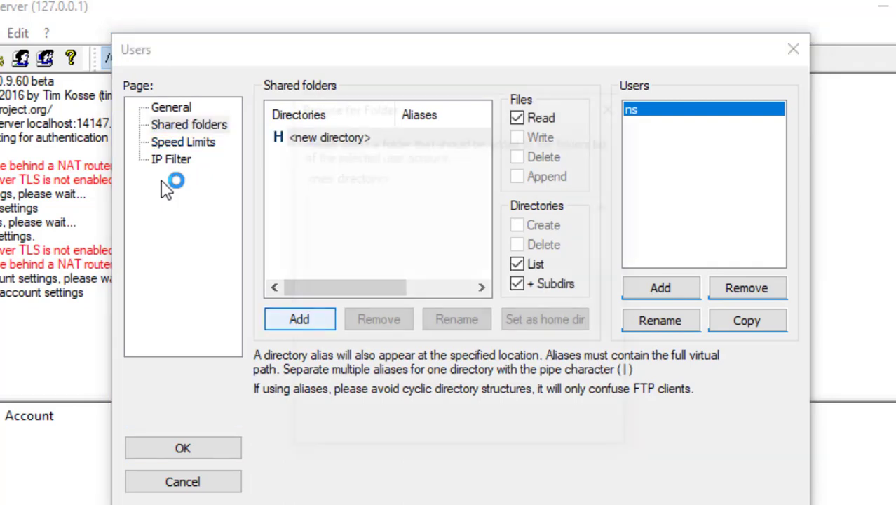
scroll(456, 294, down, 1)
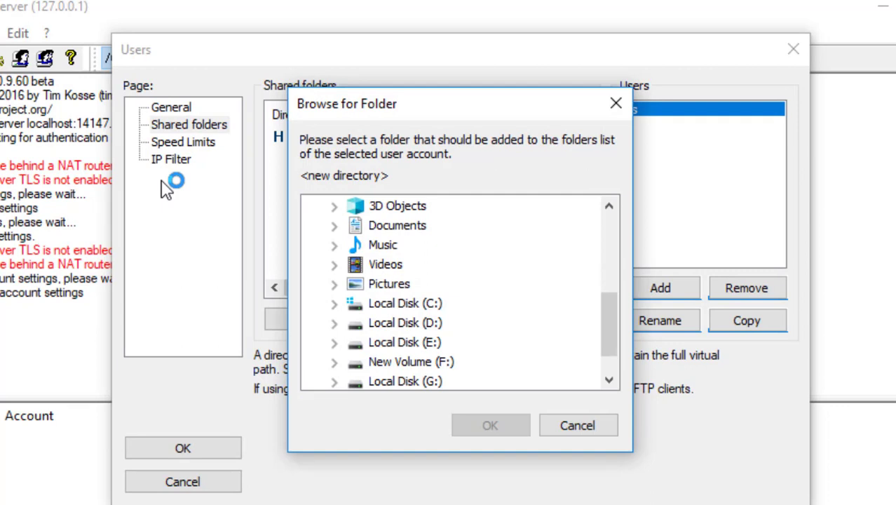
double_click(406, 323)
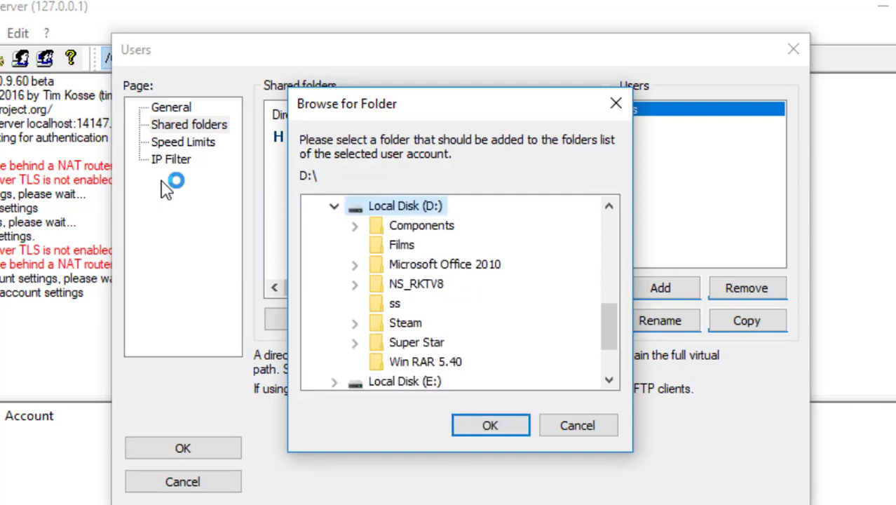
click(417, 284)
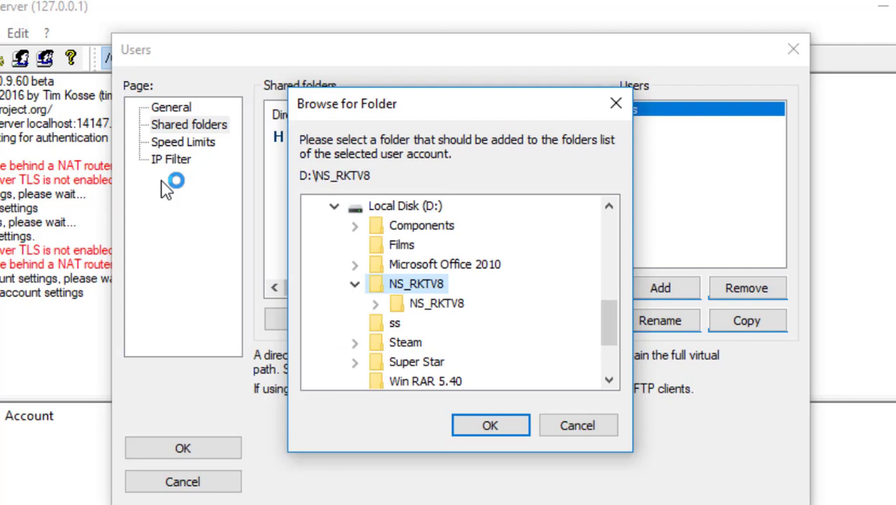
click(436, 304)
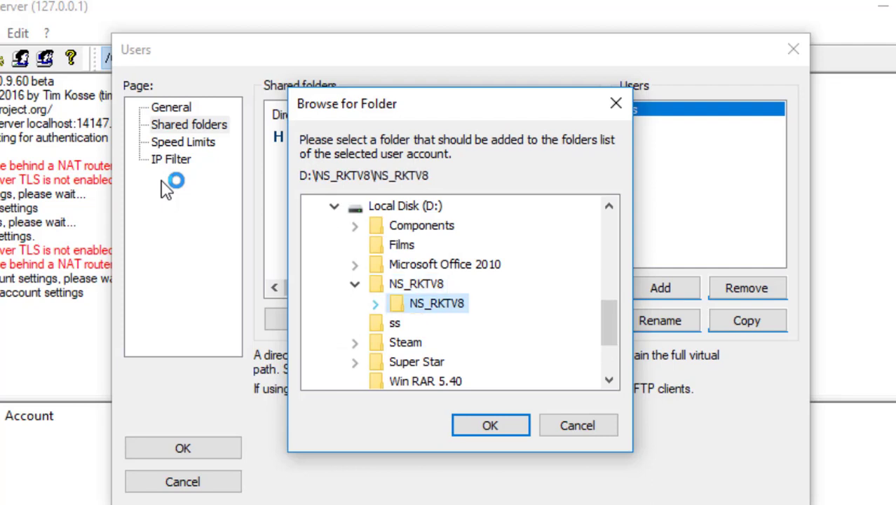
scroll(449, 302, down, 1)
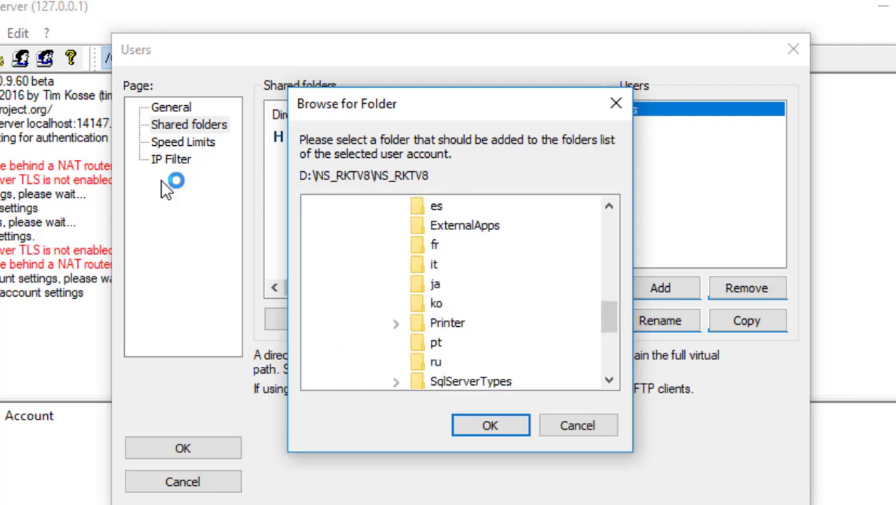
click(447, 322)
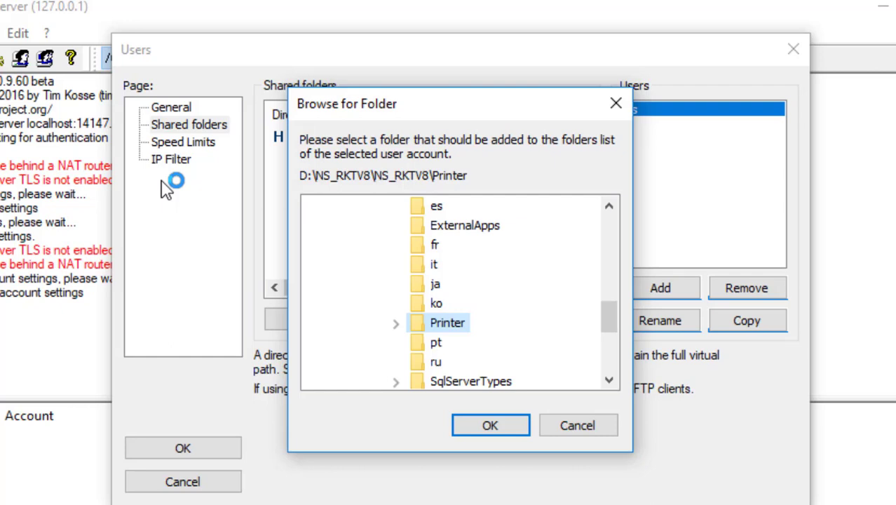
click(397, 324)
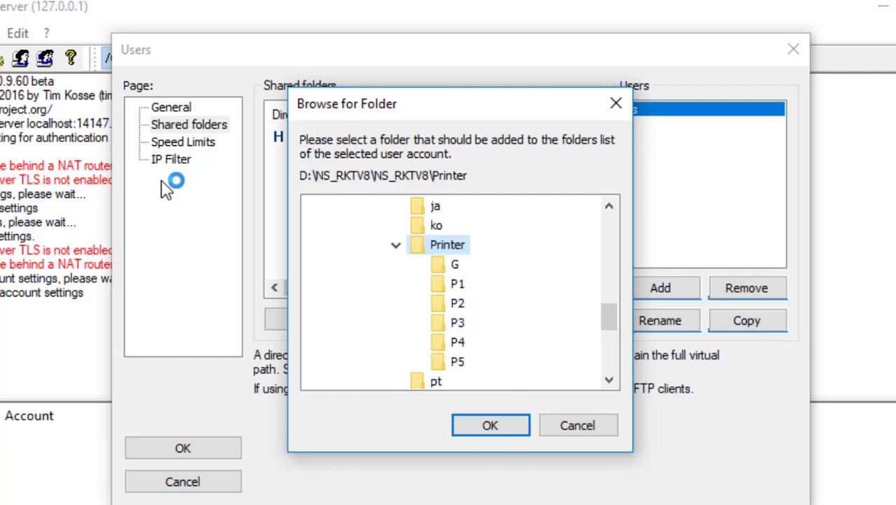
click(490, 425)
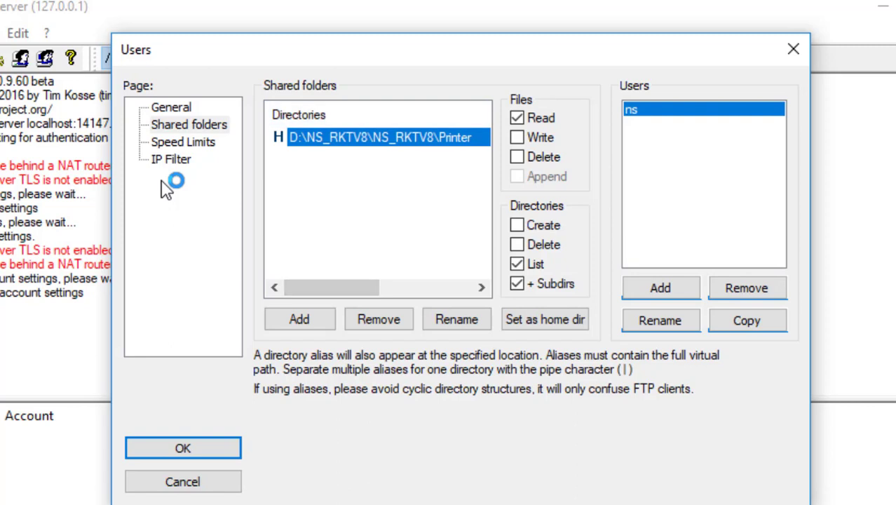
Step: Grant write, delete, append, create and delete-directory permissions, then save the user settings
mouse_move(331, 287)
mouse_down()
mouse_move(357, 287)
mouse_move(331, 288)
mouse_up()
click(517, 138)
click(517, 157)
click(517, 176)
click(517, 225)
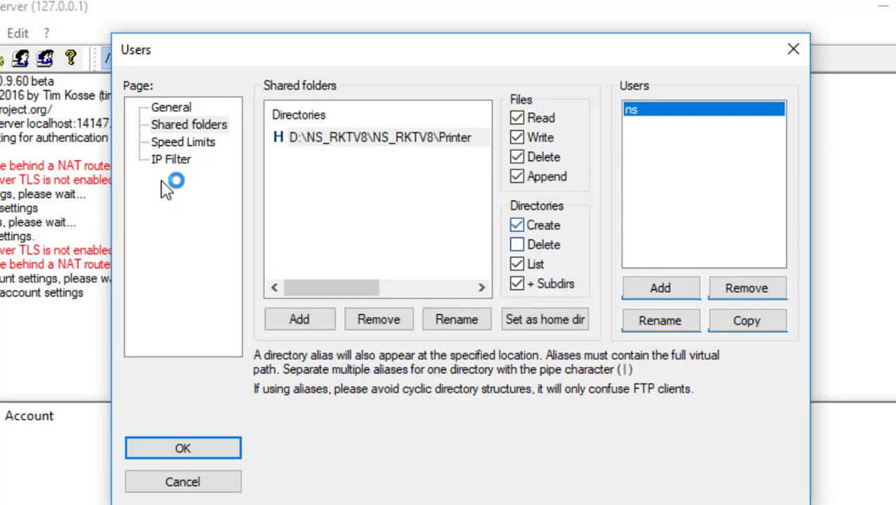
click(517, 245)
click(182, 448)
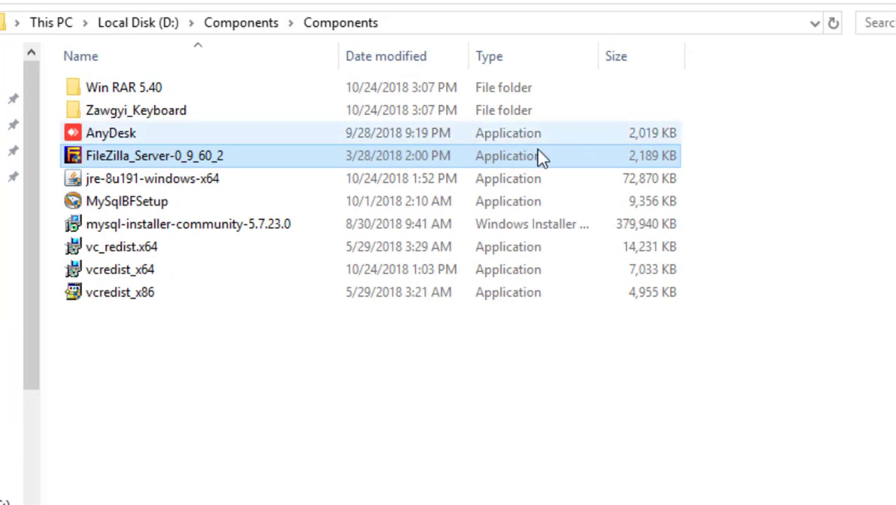
Step: Launch jre-8u191-windows-x64, start the Java install and accept the license terms notice
double_click(98, 179)
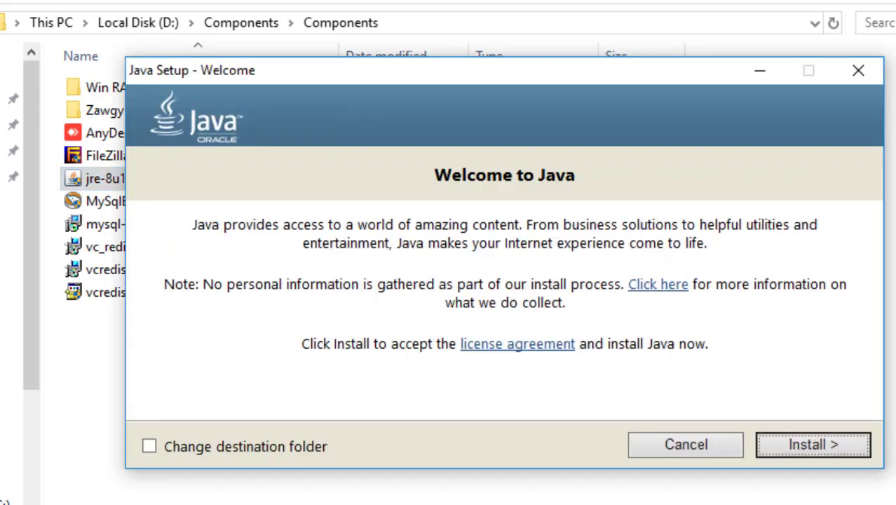
key(Return)
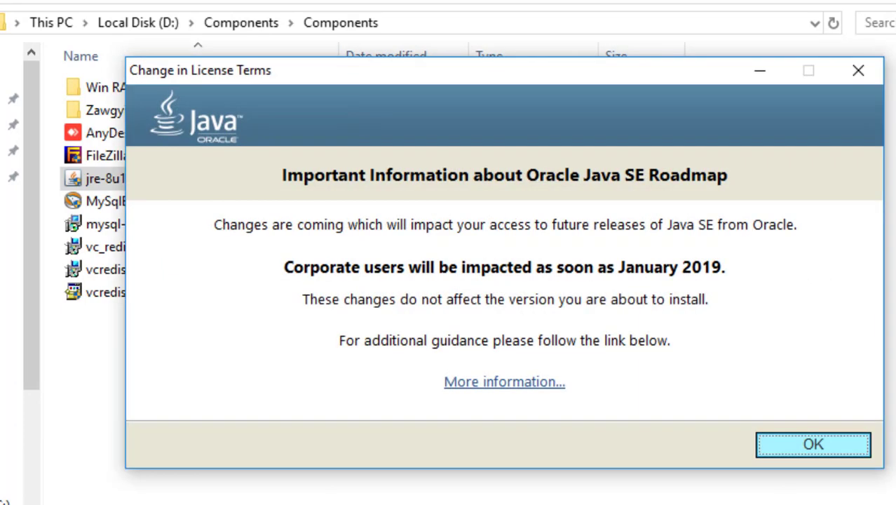
click(816, 444)
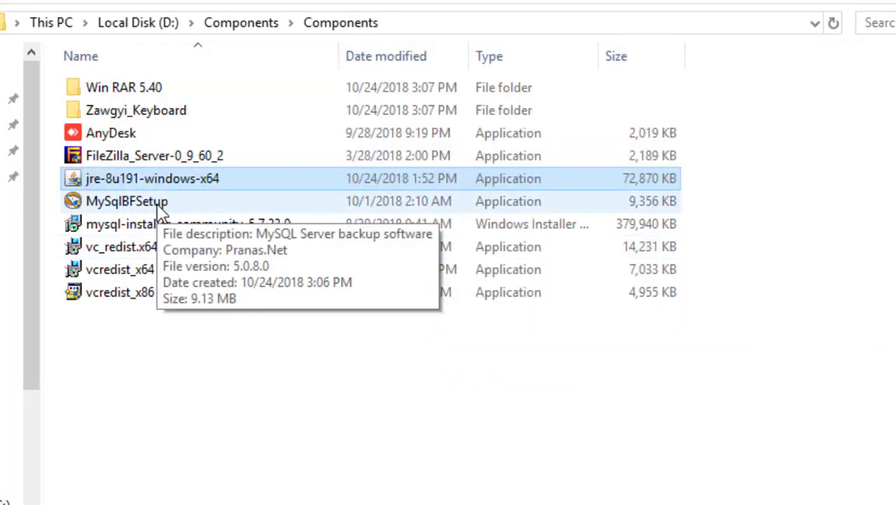
Step: Install MySQLBackupFTP 5.0.8 with default settings plus a desktop icon, and finish setup
double_click(159, 205)
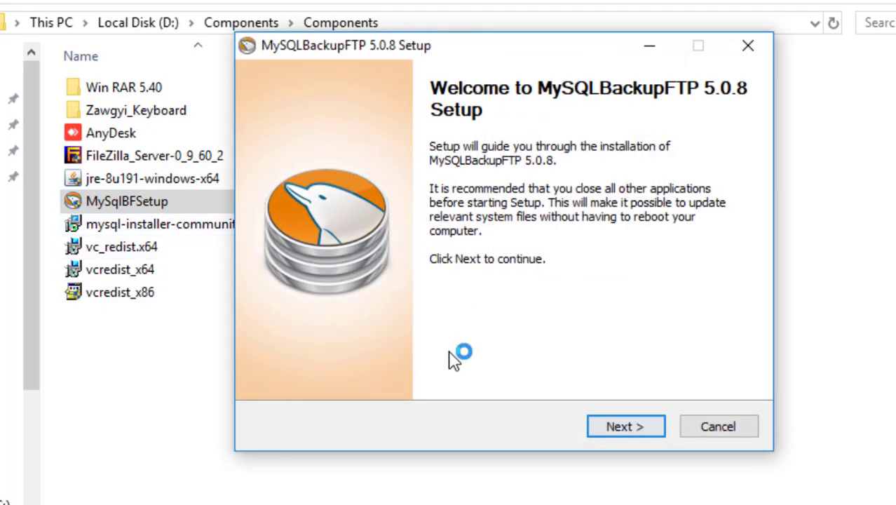
key(Return)
key(Return)
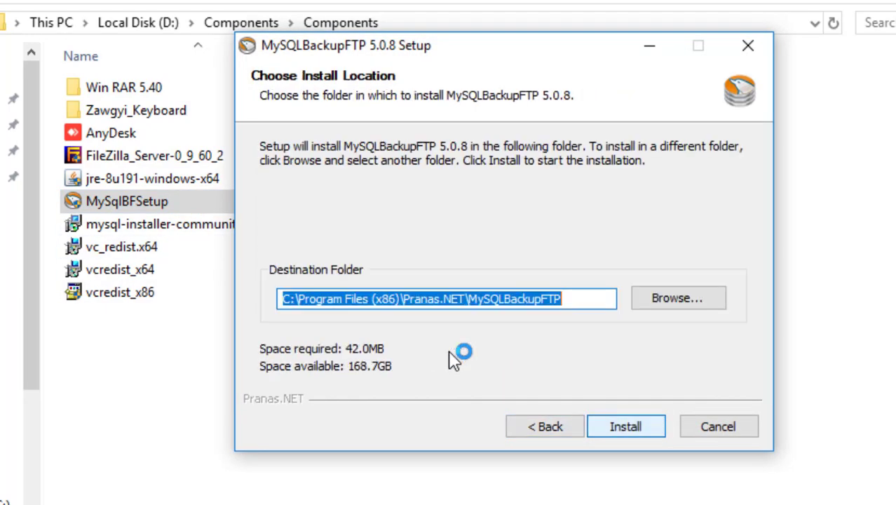
key(Return)
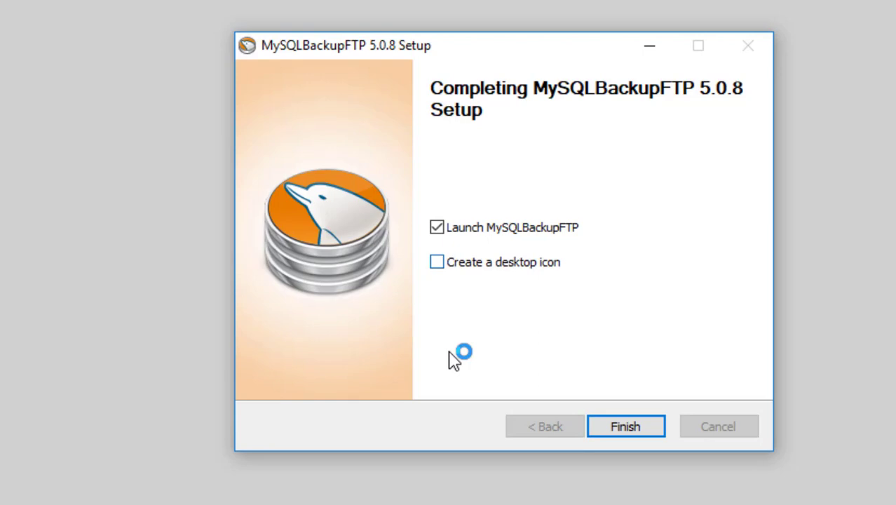
click(437, 261)
click(625, 429)
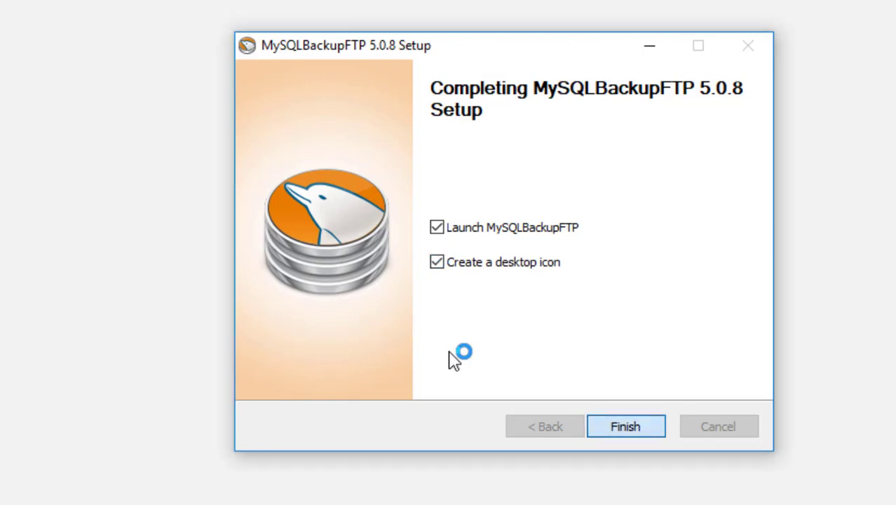
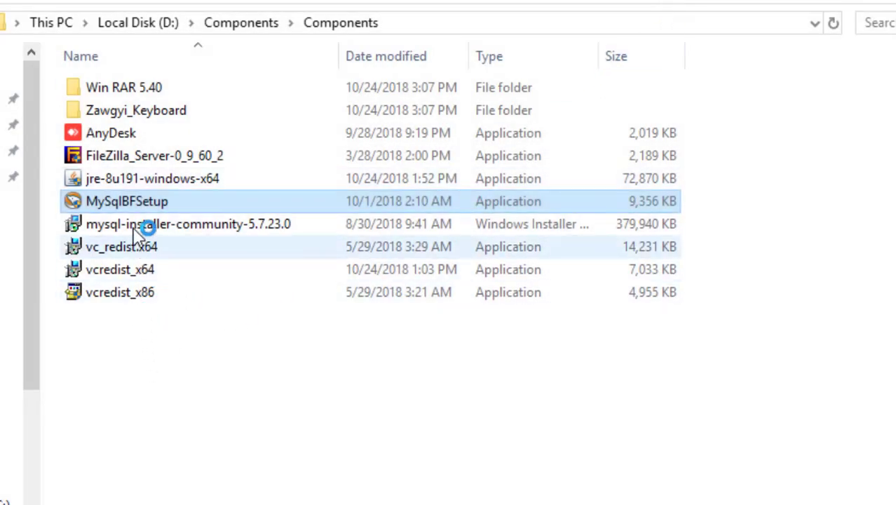
Step: Run vcredist_x86 and install the Visual C++ 2010 x86 redistributable, accepting its license terms
click(193, 230)
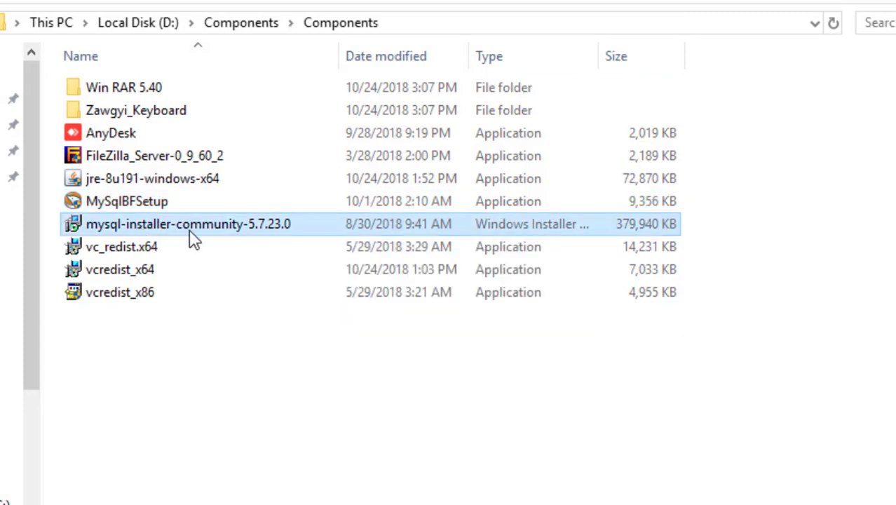
click(142, 251)
click(138, 272)
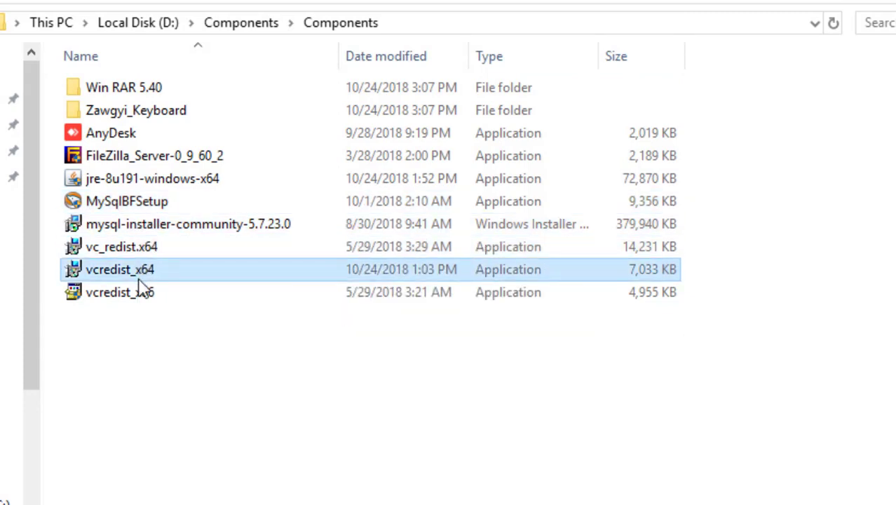
click(137, 293)
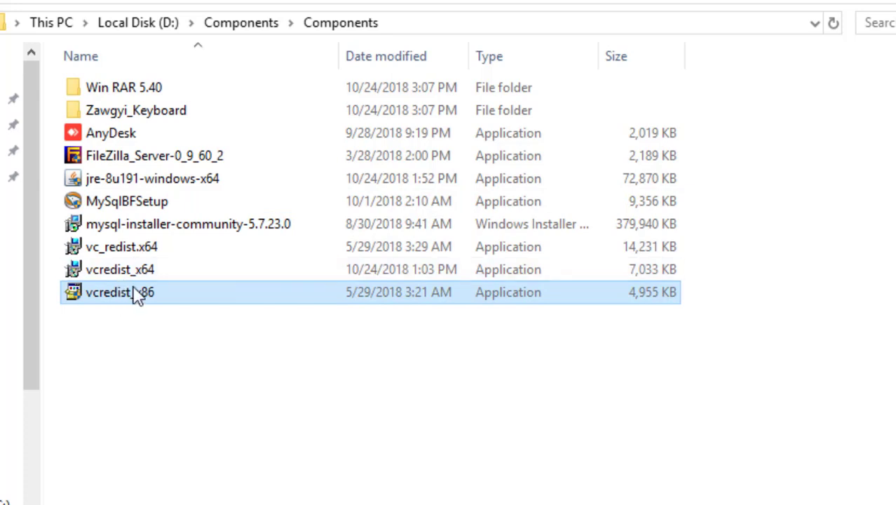
double_click(151, 296)
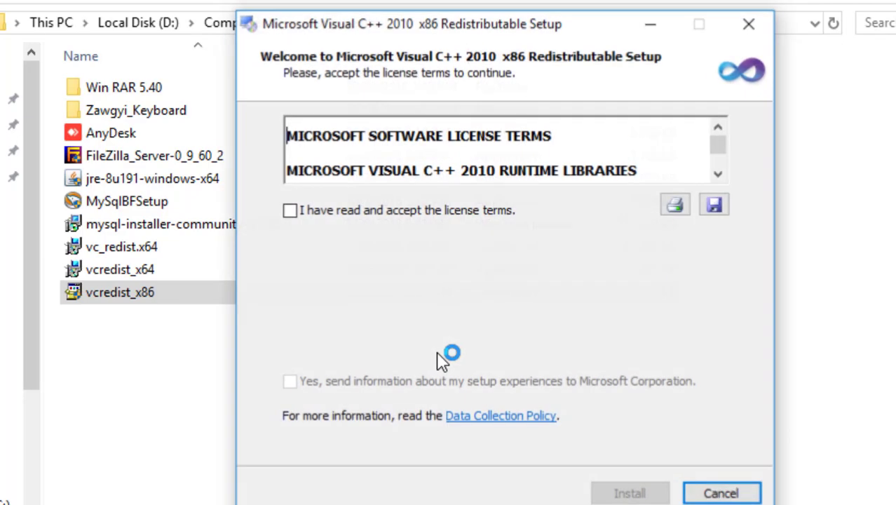
key(space)
key(Return)
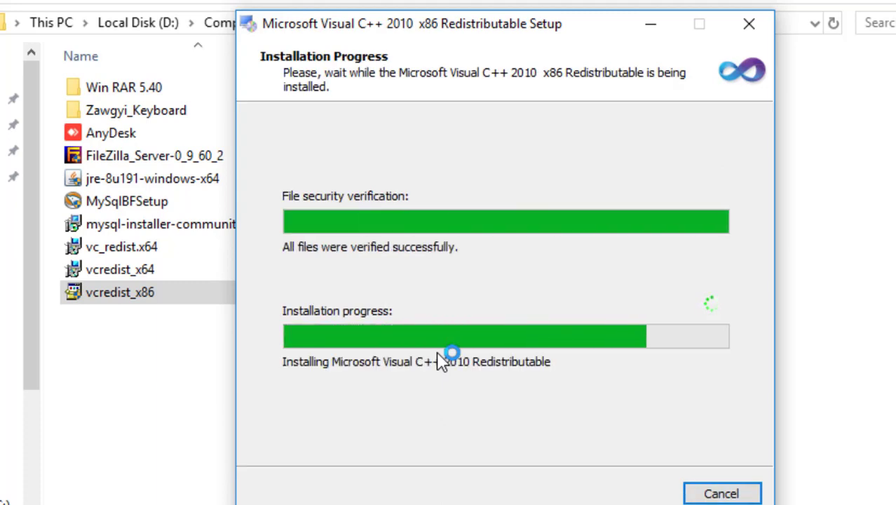
key(Return)
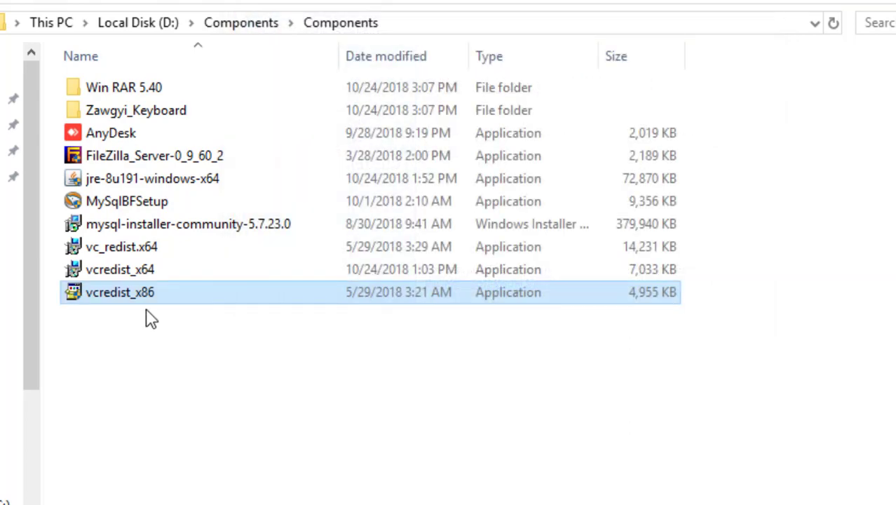
Step: Install the Visual C++ 2013 x64 redistributable from vcredist_x64, accepting its license
double_click(156, 271)
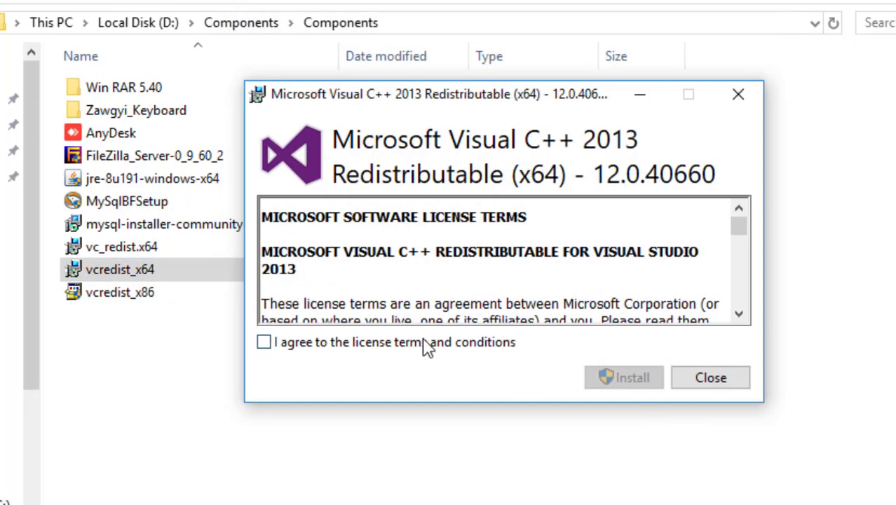
click(425, 343)
click(595, 383)
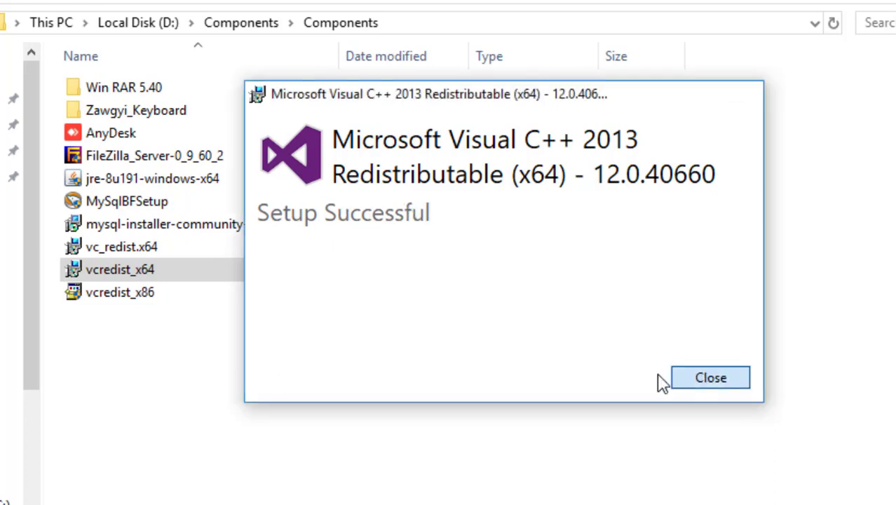
click(702, 378)
Step: Install the Visual C++ 2015 x64 redistributable from vc_redist.x64, accepting its license
click(144, 247)
key(Return)
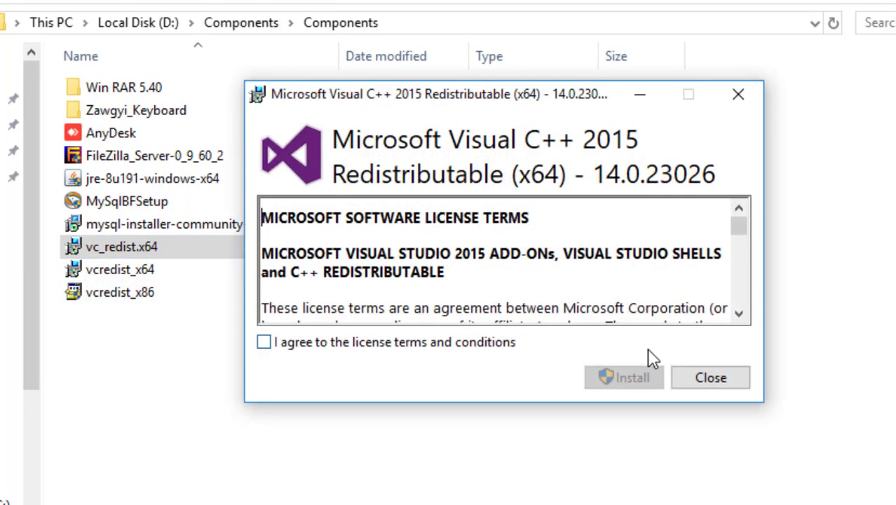
click(466, 344)
click(620, 382)
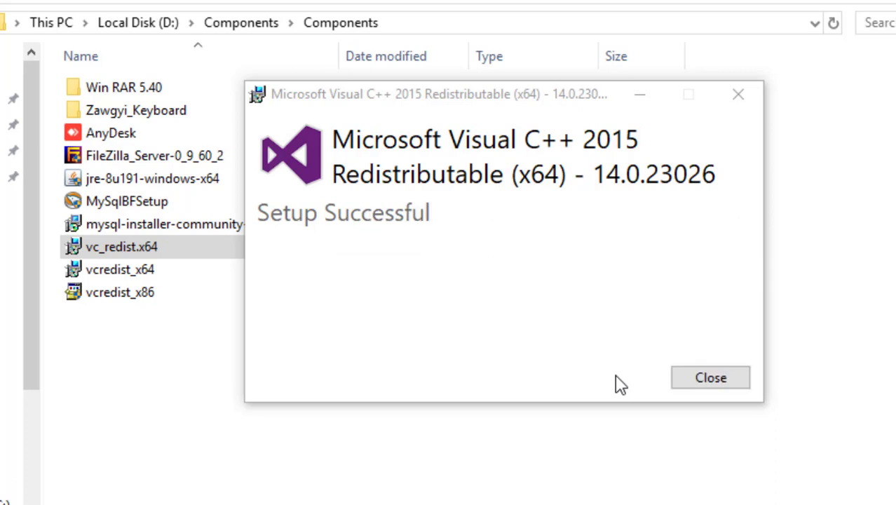
click(702, 383)
click(181, 226)
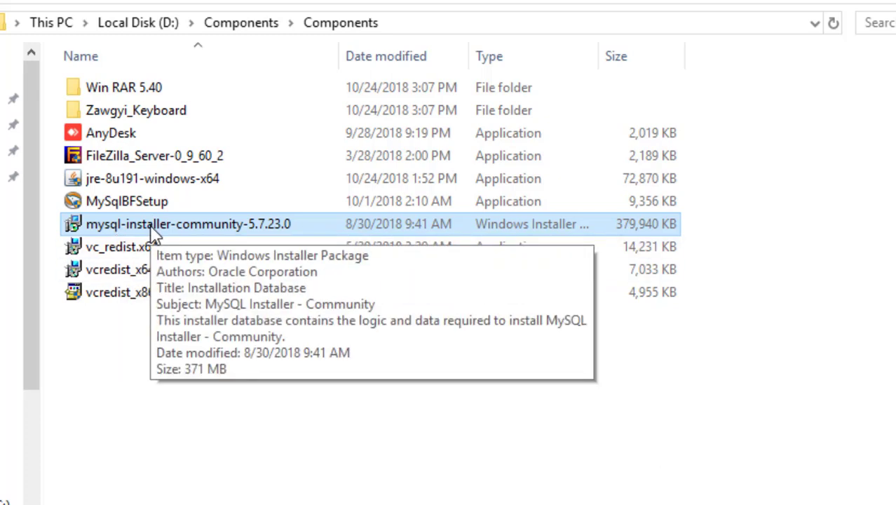
Step: Launch mysql-installer-community, accept the Oracle license and choose the Custom setup type
double_click(153, 231)
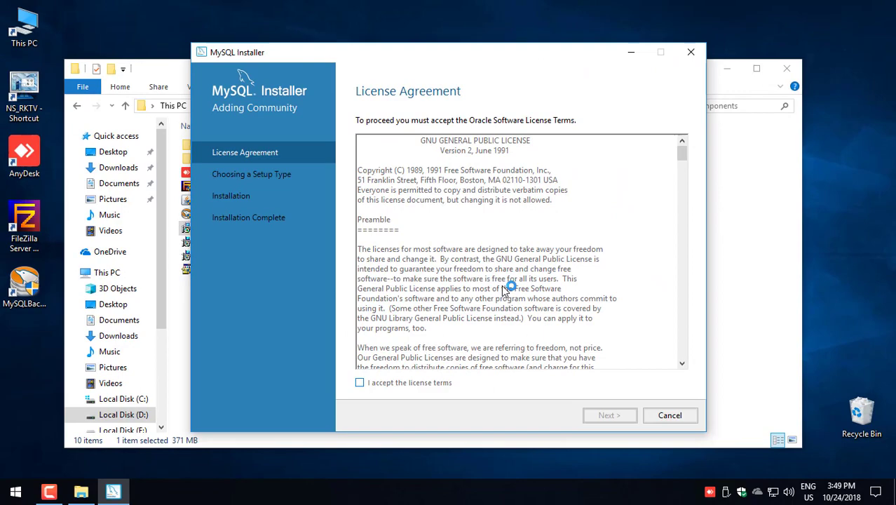
key(space)
key(Return)
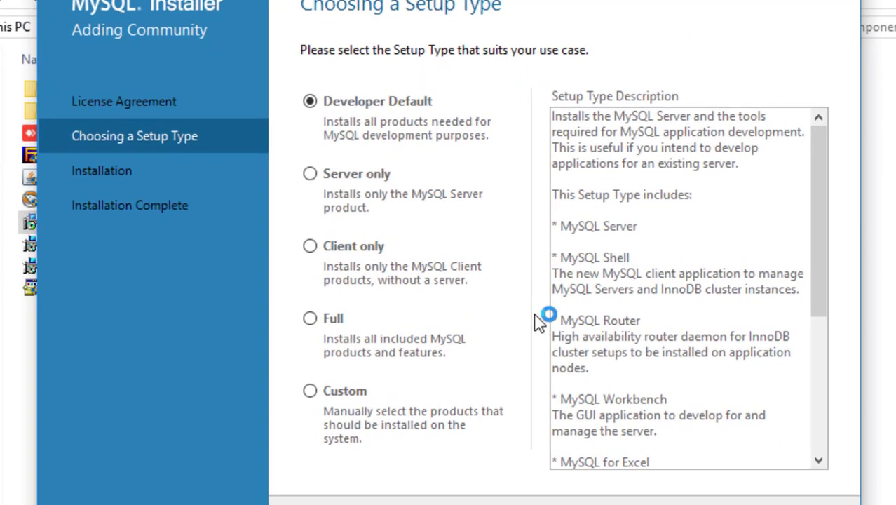
key(space)
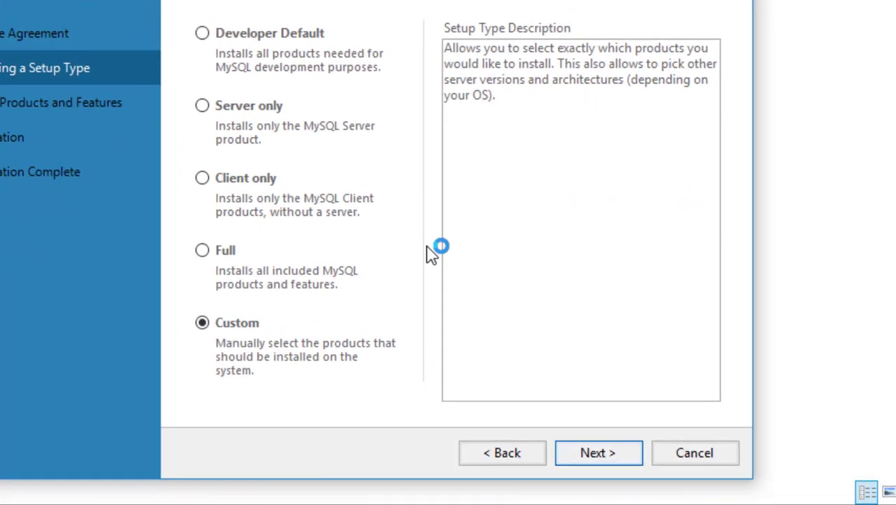
key(Return)
Step: Add MySQL Server 5.7 X64 to the products to install
key(Tab)
key(Right)
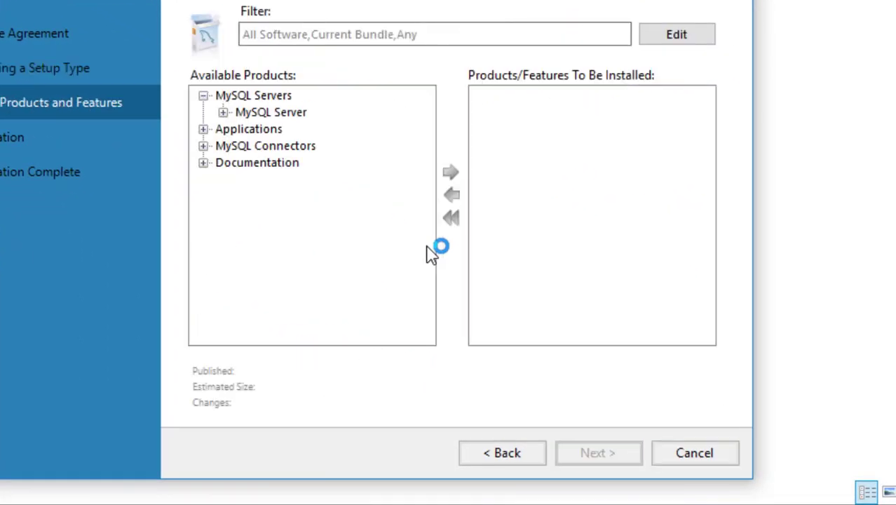
key(Right)
key(Right)
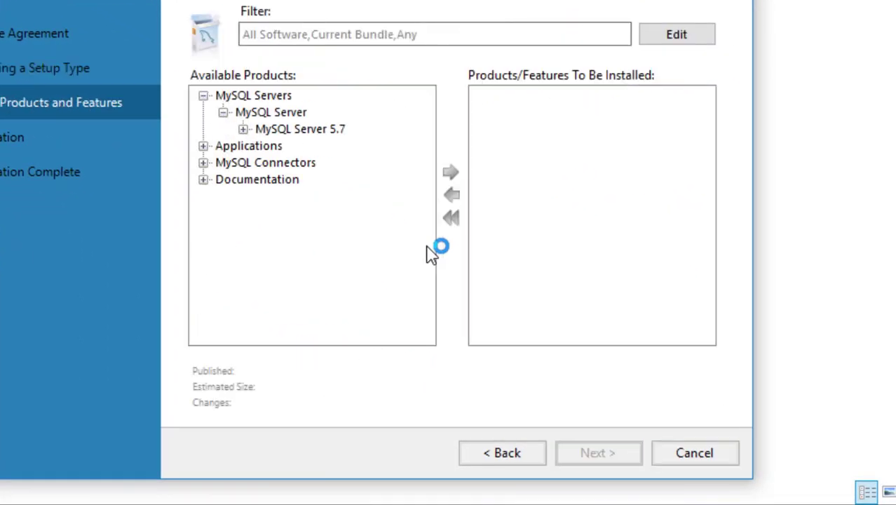
key(Right)
key(Right)
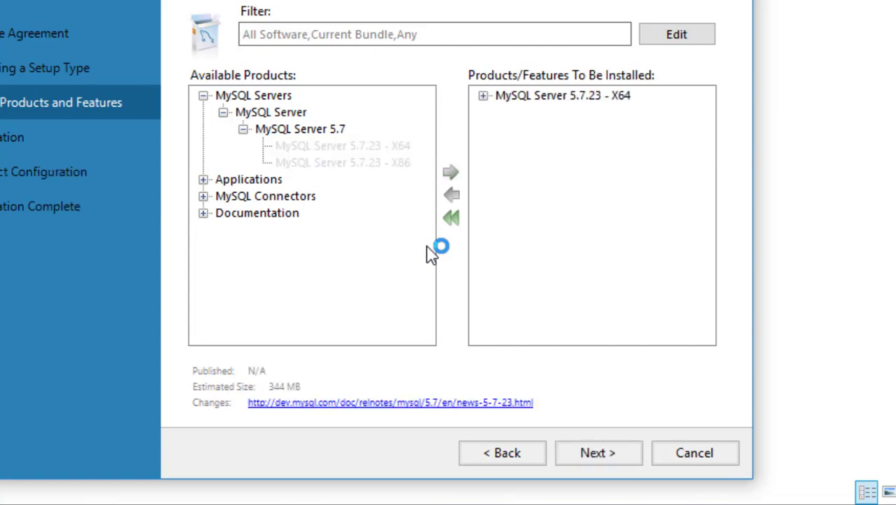
Step: Add MySQL Workbench 8.0.12 X64 to the install list and continue to Installation
key(Down)
key(Right)
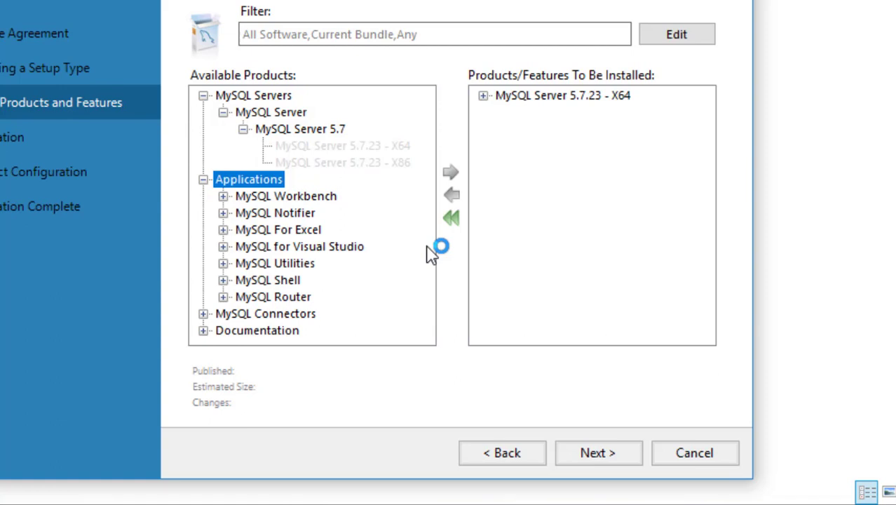
key(Down)
key(Right)
key(Down)
key(Right)
key(Down)
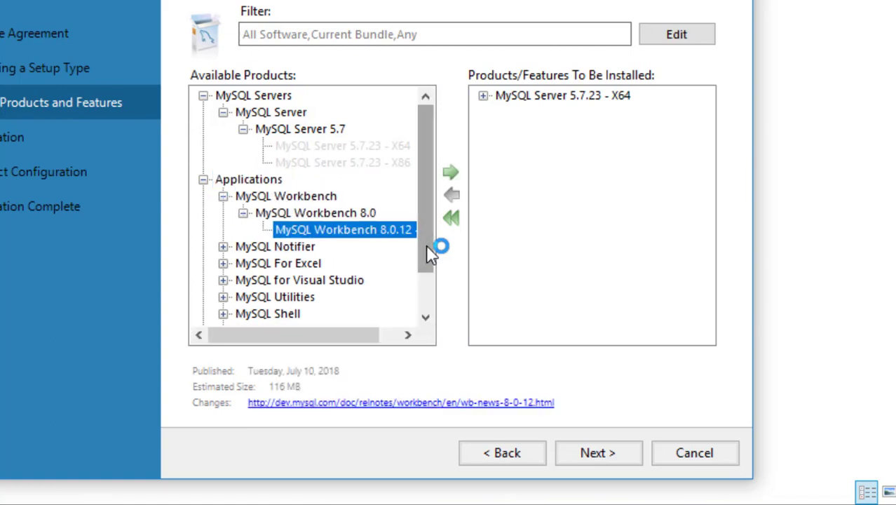
key(Right)
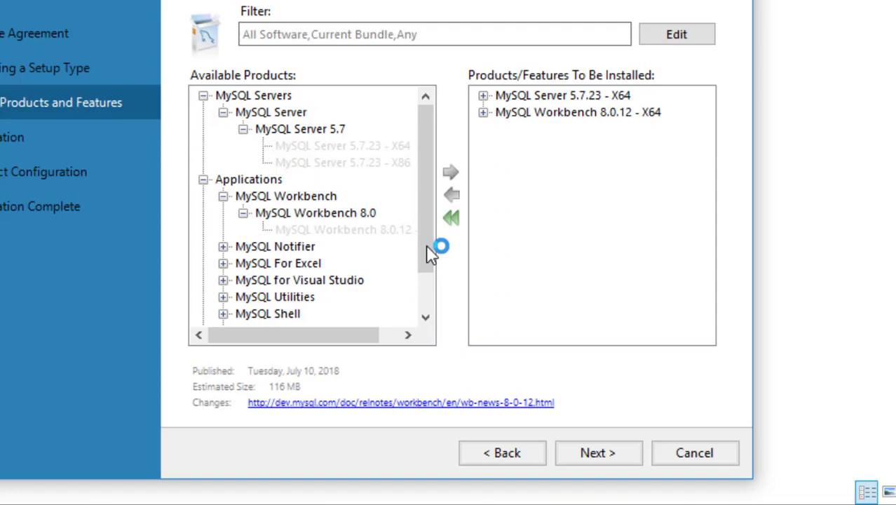
key(alt+n)
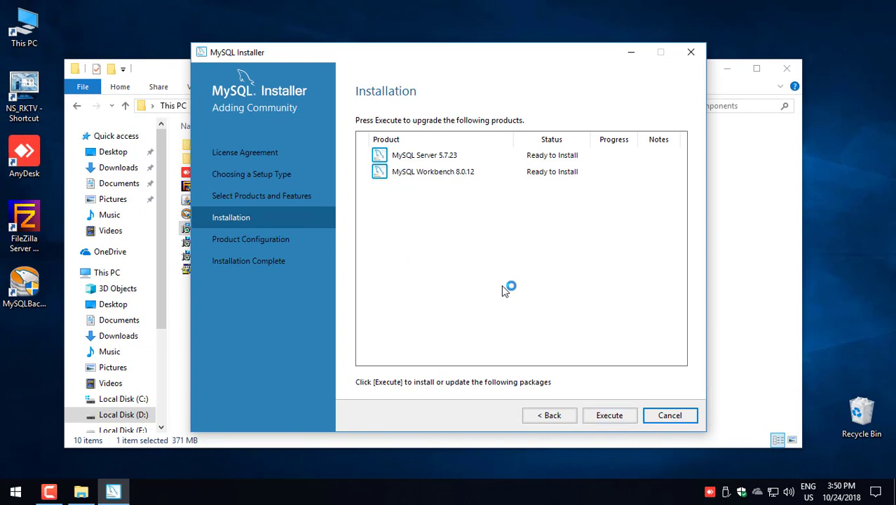
Step: Execute the install of MySQL Server 5.7.23 and Workbench 8.0.12, then proceed into server configuration
key(alt+e)
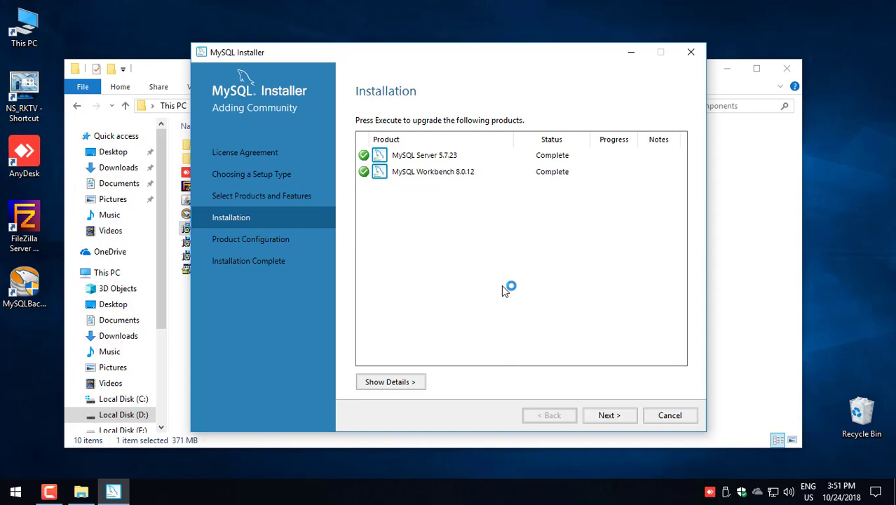
key(Return)
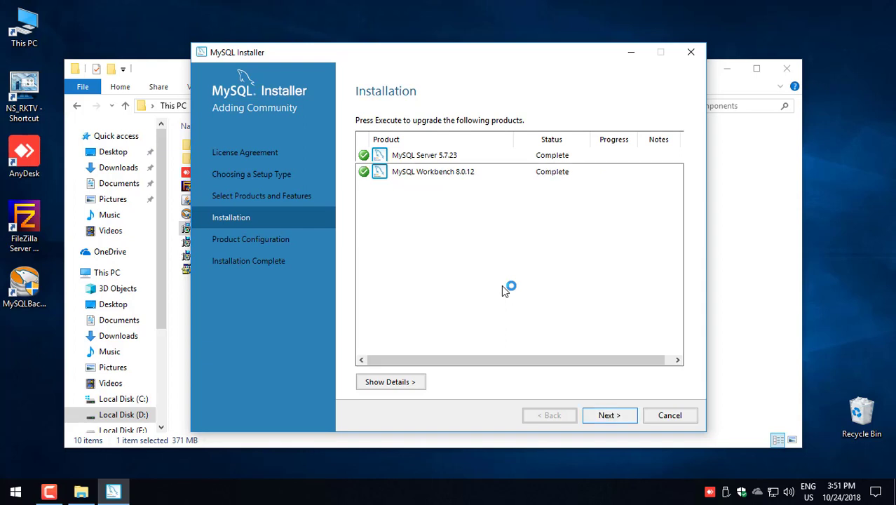
key(Return)
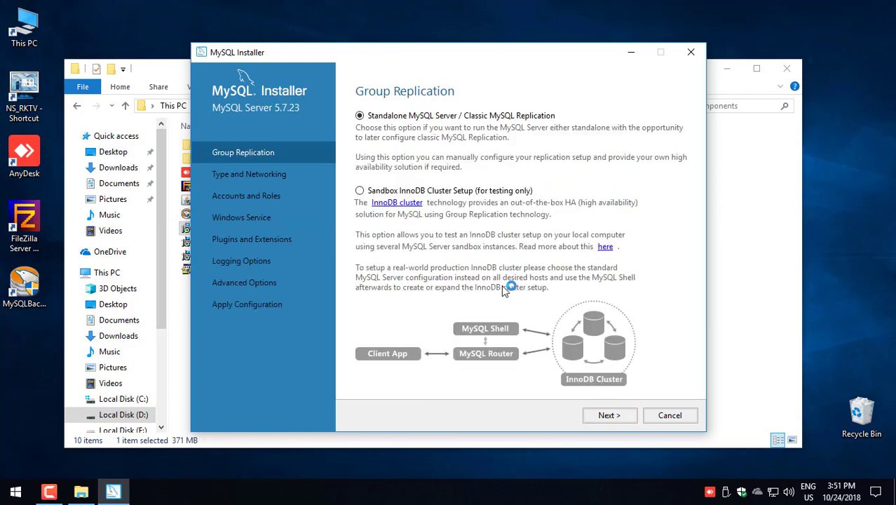
Step: Set the server configuration type to Dedicated Computer
key(Return)
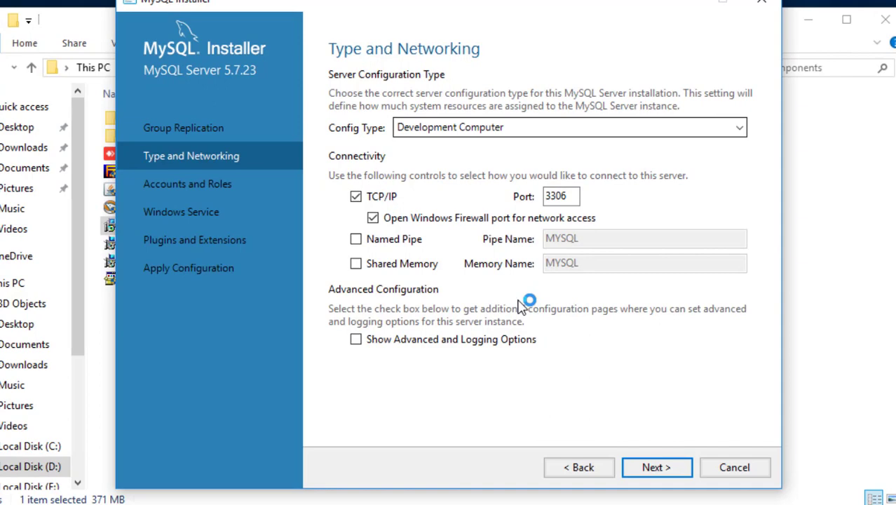
key(alt+Down)
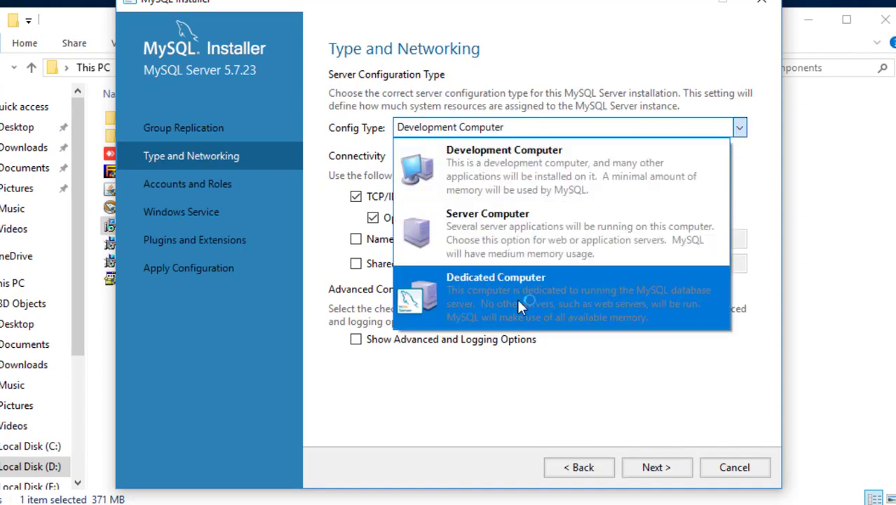
click(519, 301)
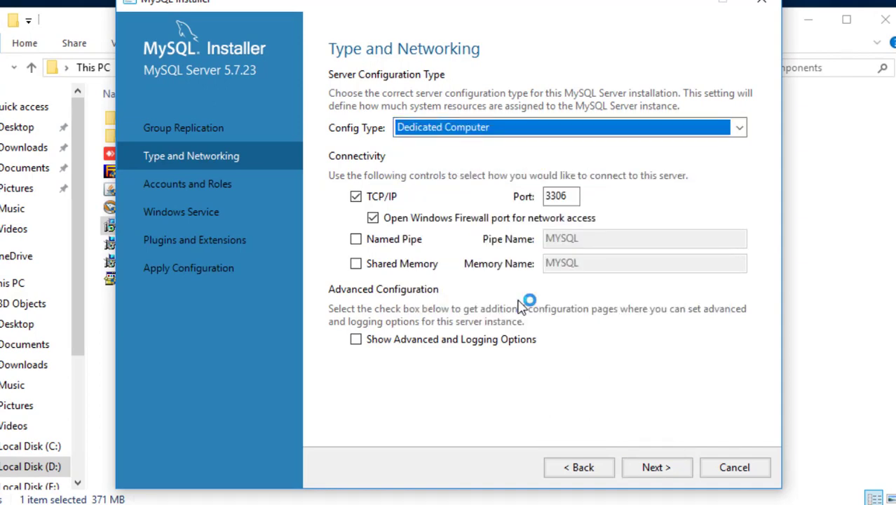
key(Return)
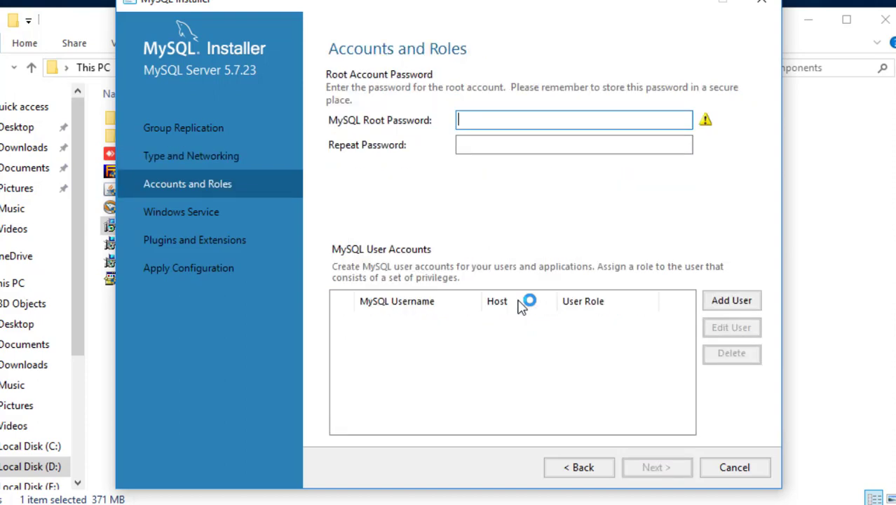
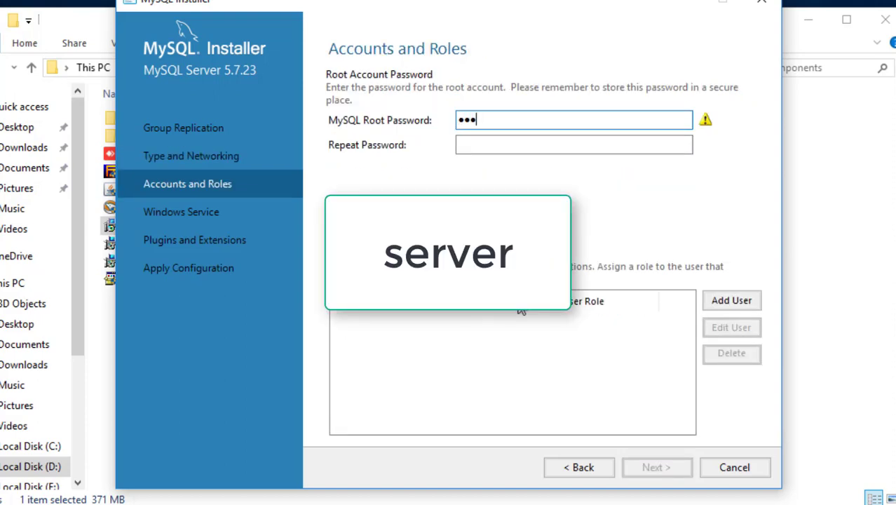
Step: Enter and confirm the root account password, keeping the Windows Service defaults
key(Tab)
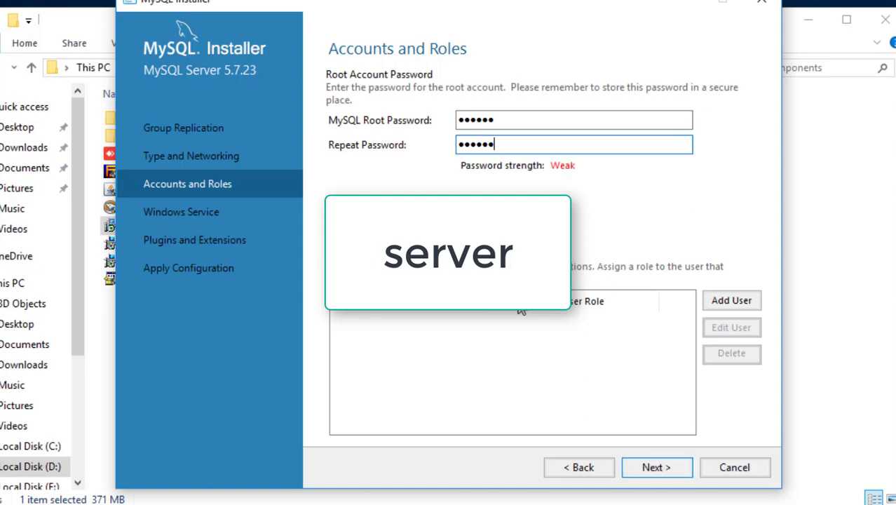
key(Return)
key(Return)
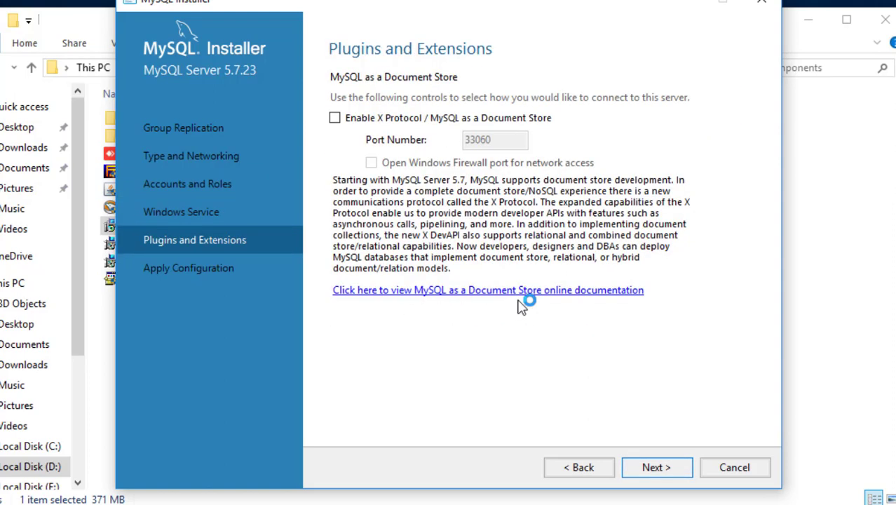
key(Return)
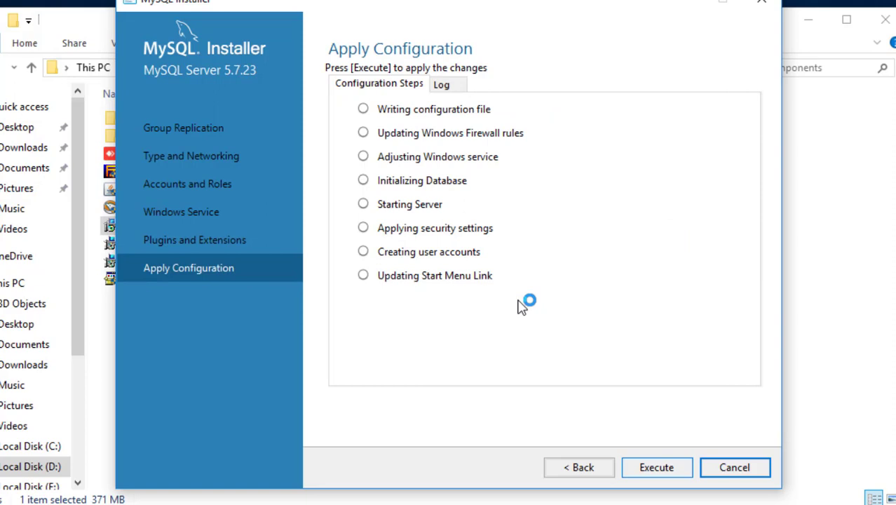
Step: Apply the MySQL Server 5.7.23 configuration and finish the installer, opening MySQL Workbench
key(Return)
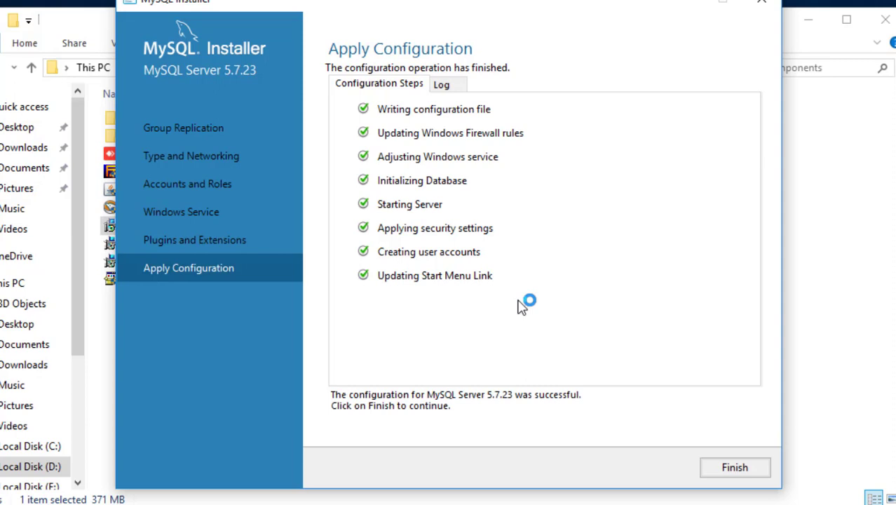
key(Return)
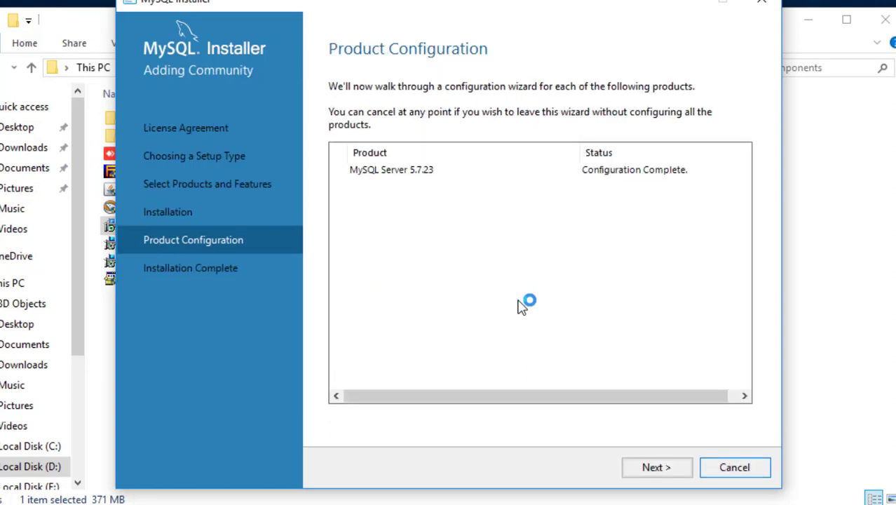
key(Return)
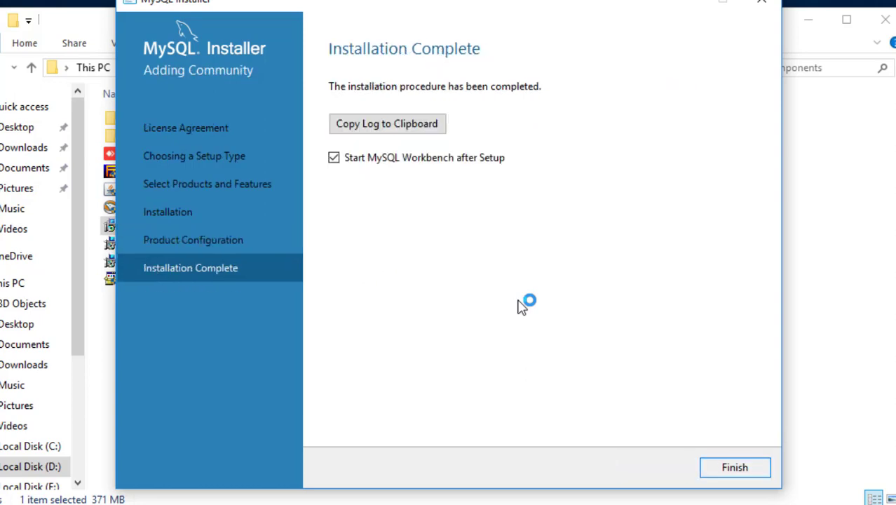
key(Return)
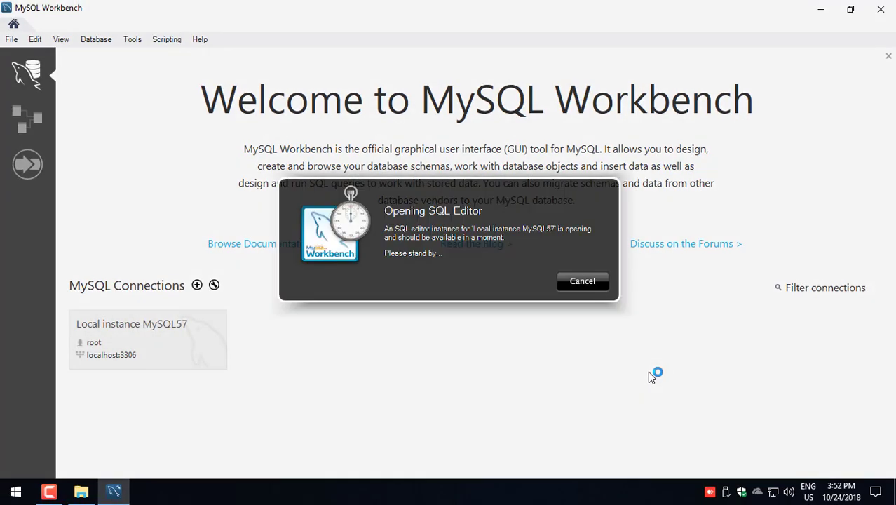
Step: Connect to Local instance MySQL57 by entering the root password
text(******)
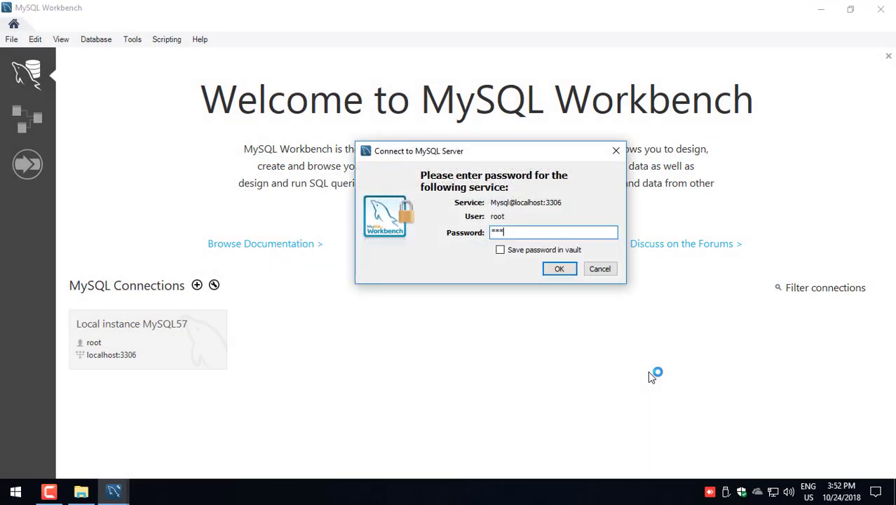
key(Return)
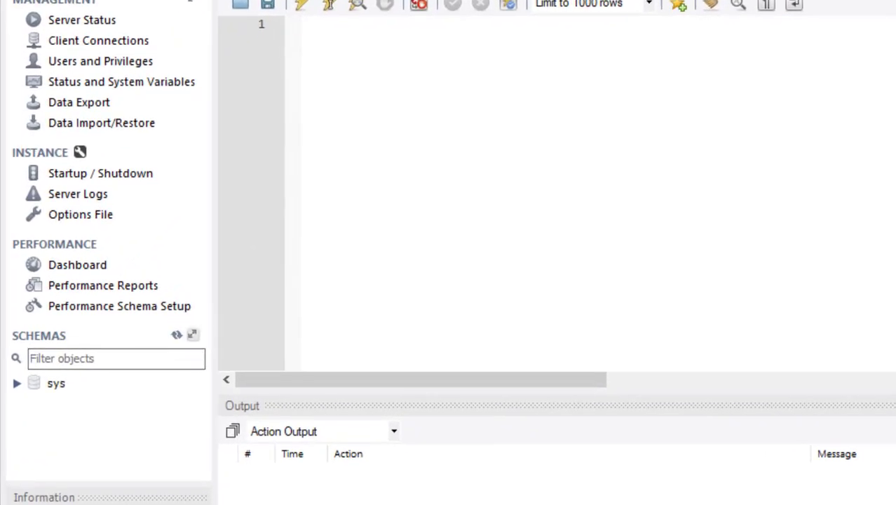
Step: Create a new schema in the Schemas navigator named ns_rktv8
click(133, 309)
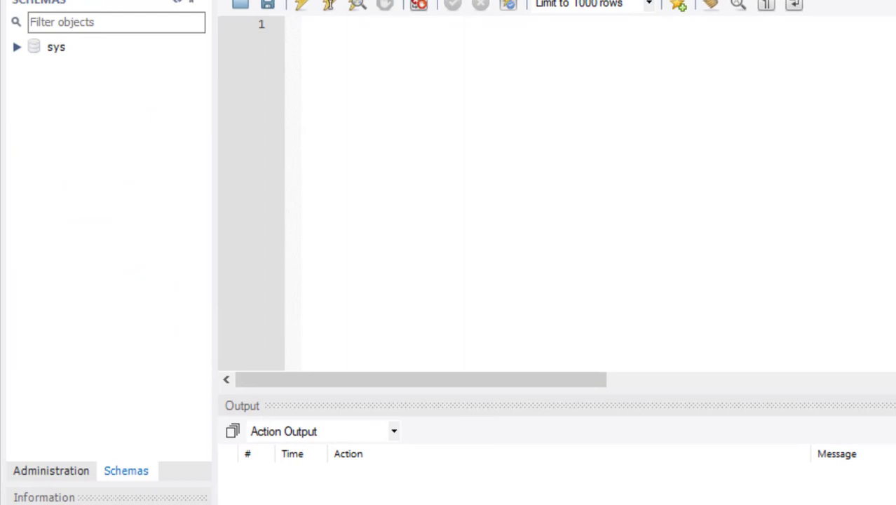
right_click(61, 115)
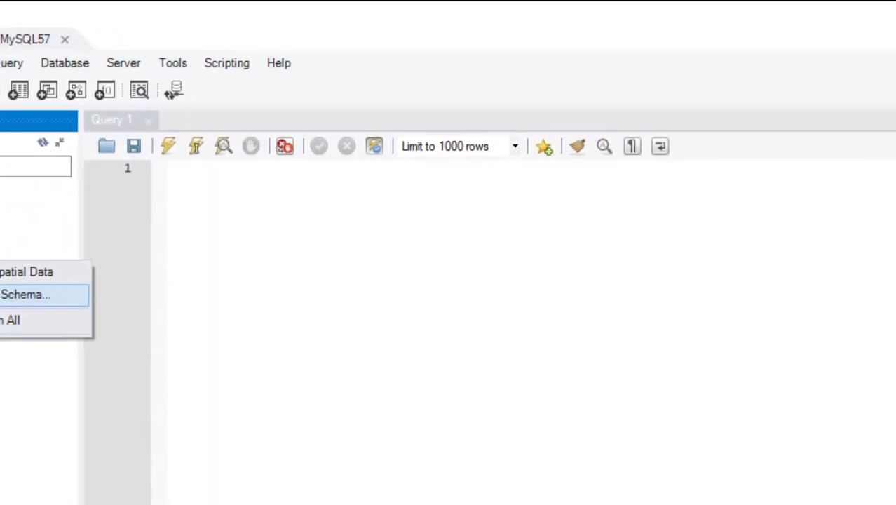
click(25, 295)
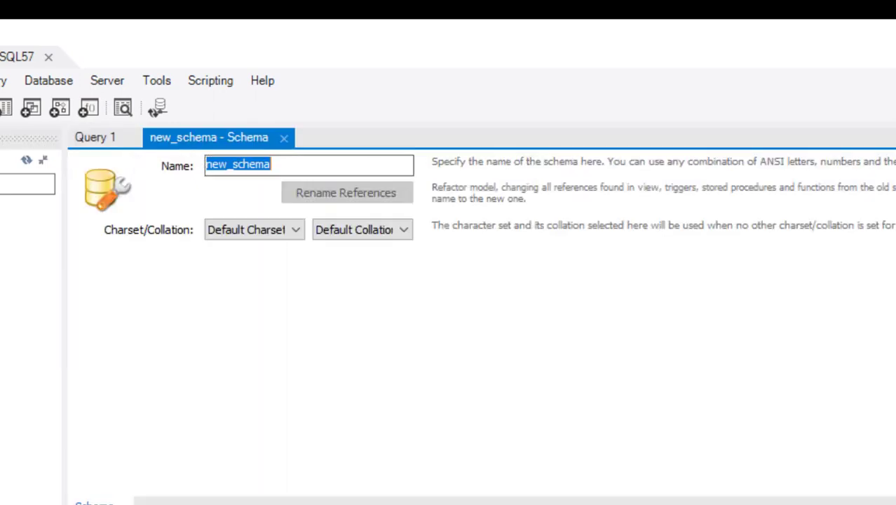
text(ns)
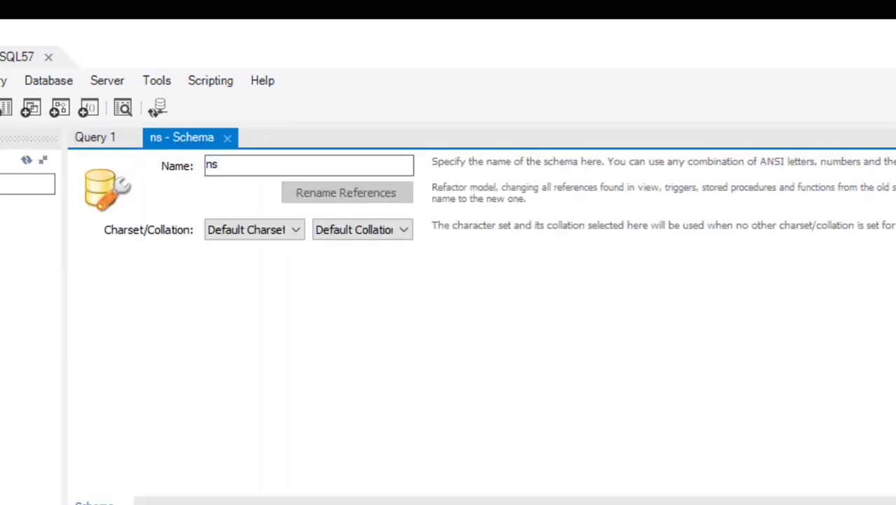
text(_rktv8)
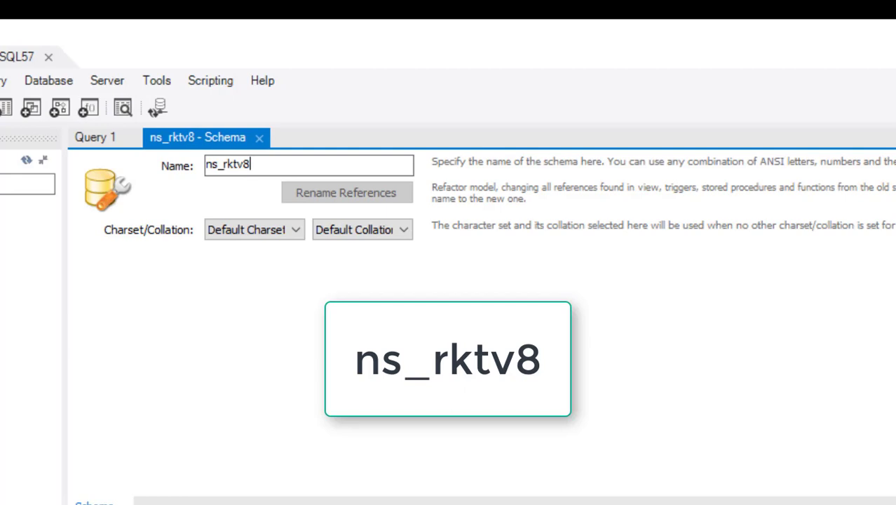
key(Tab)
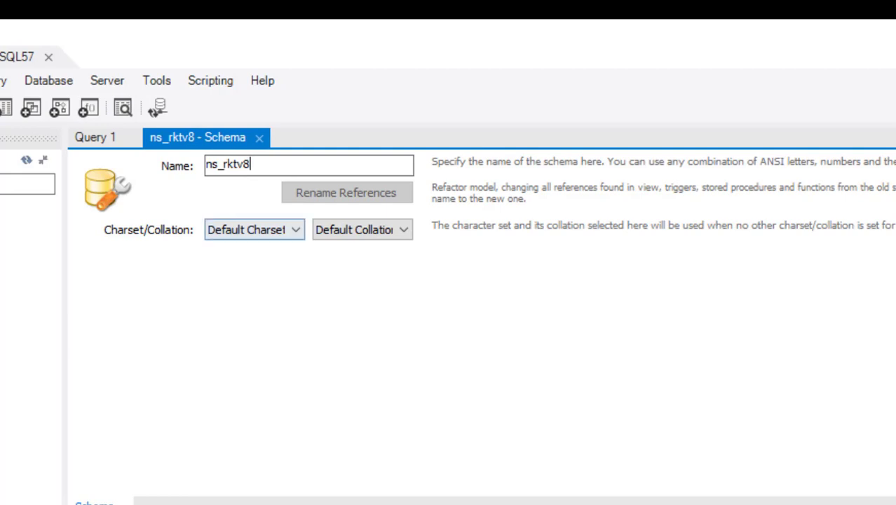
Step: Give ns_rktv8 the utf8 charset and utf8_general_ci collation, apply it, and close the tabs
key(alt+Down)
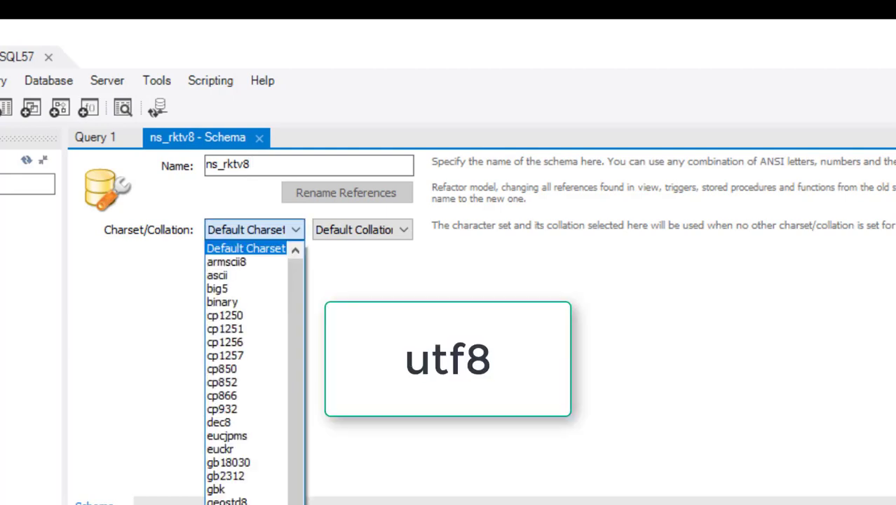
click(295, 230)
click(296, 230)
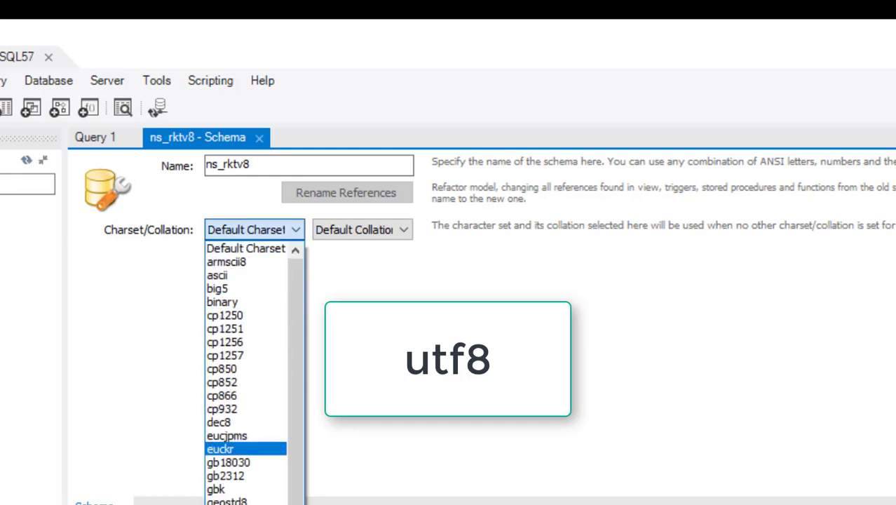
scroll(246, 372, down, 4)
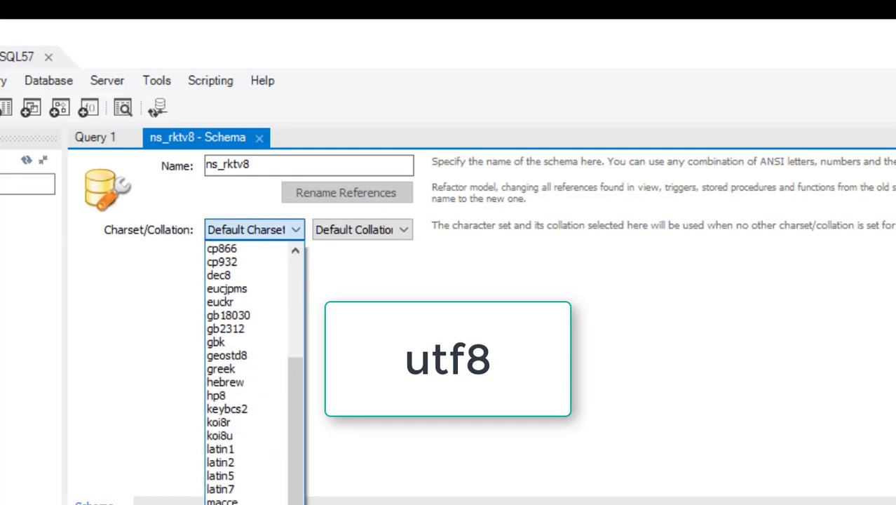
click(225, 504)
click(403, 230)
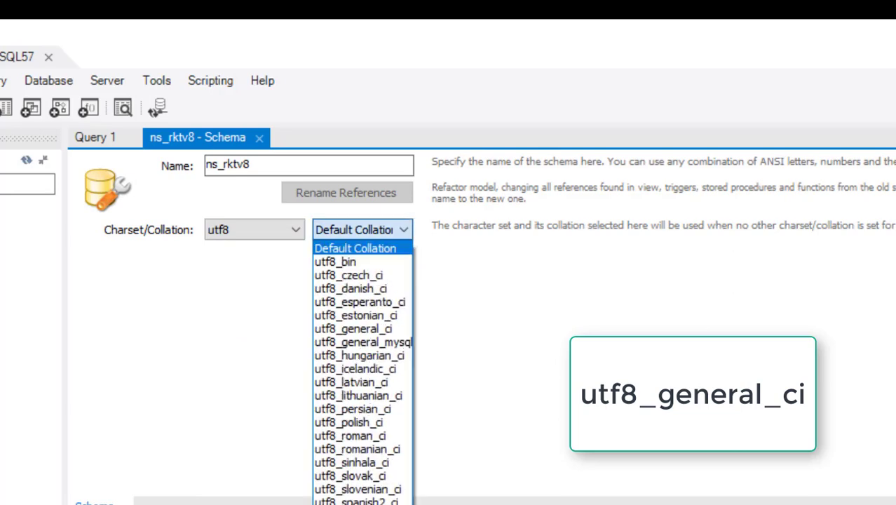
key(Down)
key(Down)
key(Down)
key(Down)
key(Down)
key(Down)
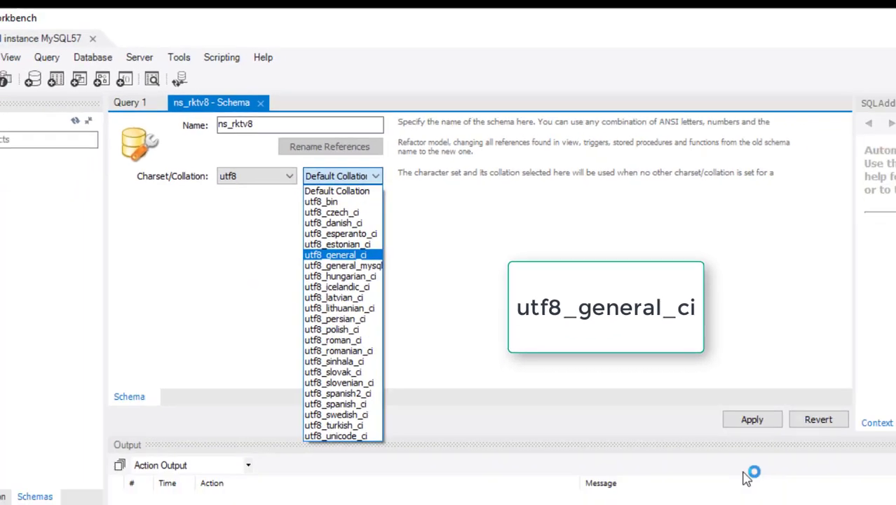
key(Return)
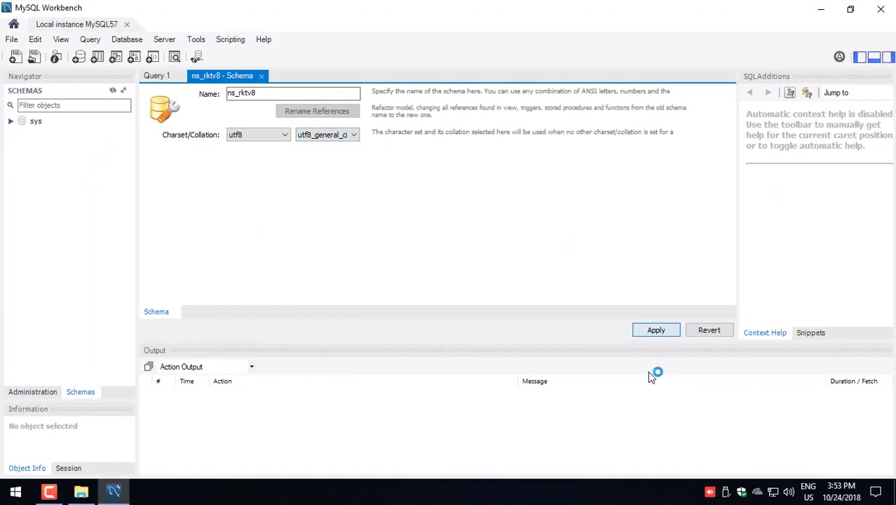
key(Return)
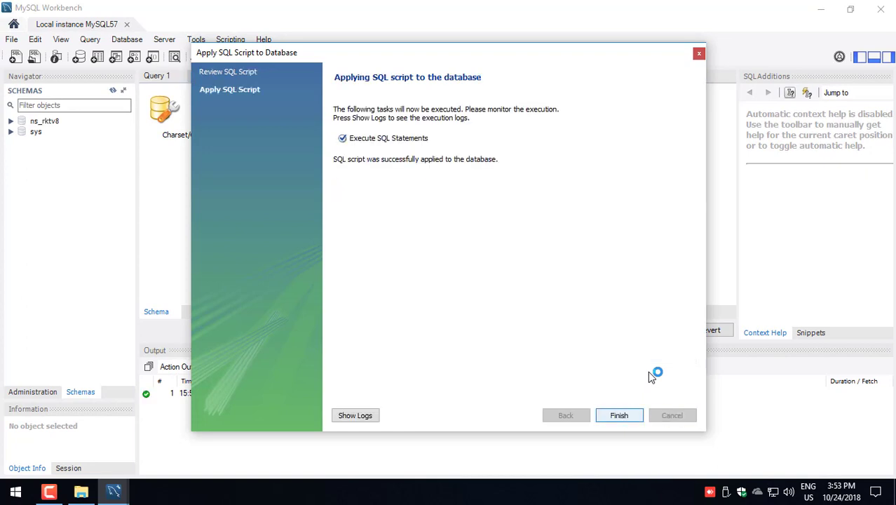
key(Return)
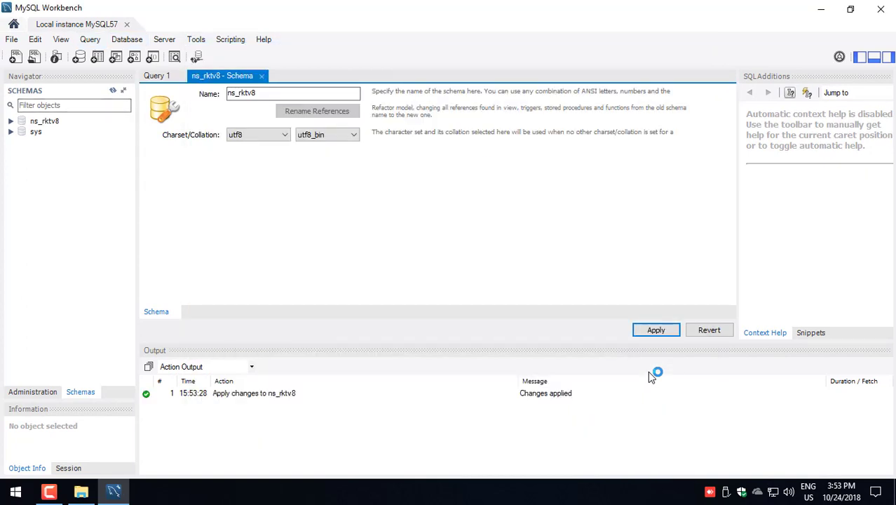
key(ctrl+w)
key(ctrl+w)
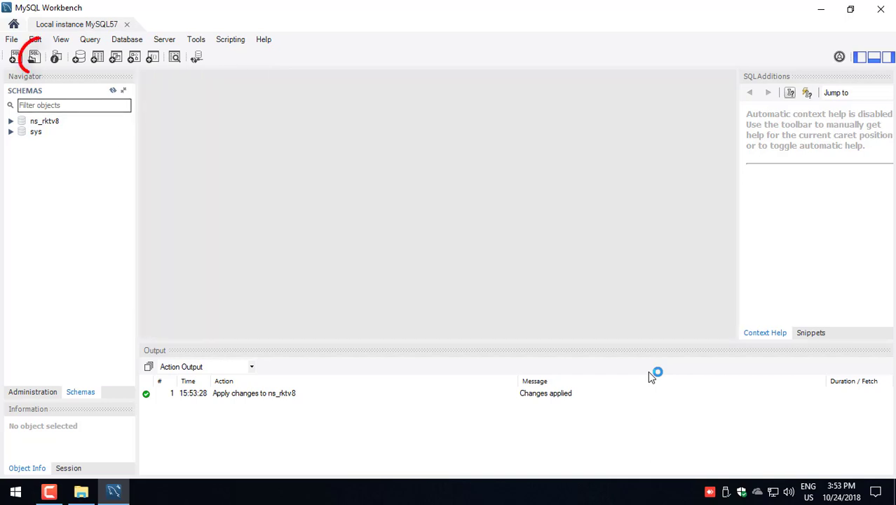
Step: Open the bk script from D:\NS_RKTV8\NS_RKTV8\Backup and execute it against ns_rktv8
key(ctrl+shift+o)
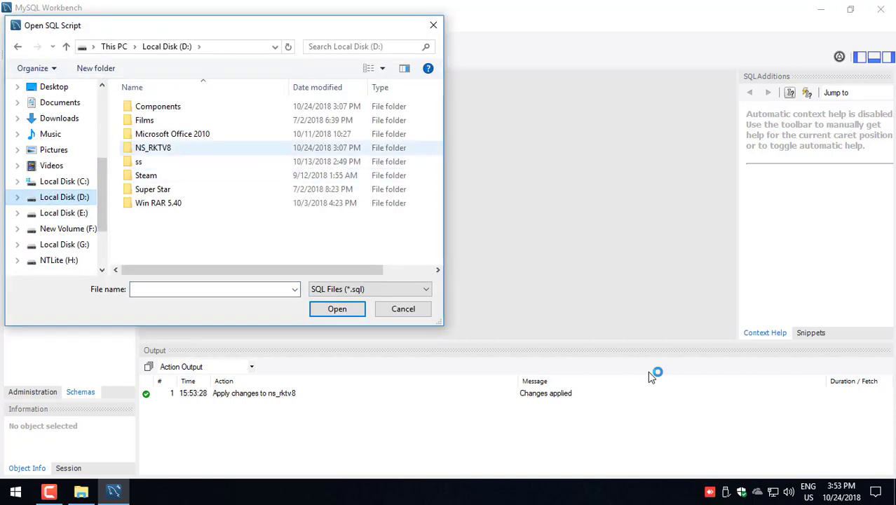
key(Return)
key(Return)
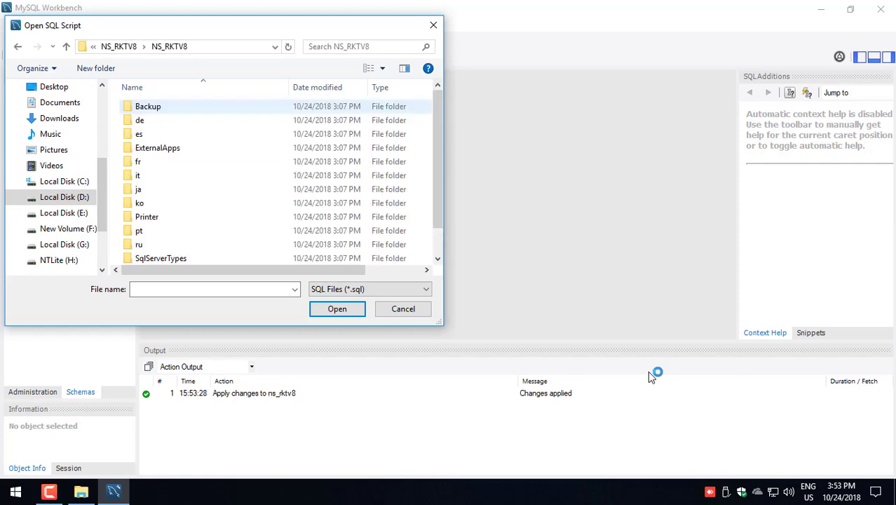
key(Return)
key(Down)
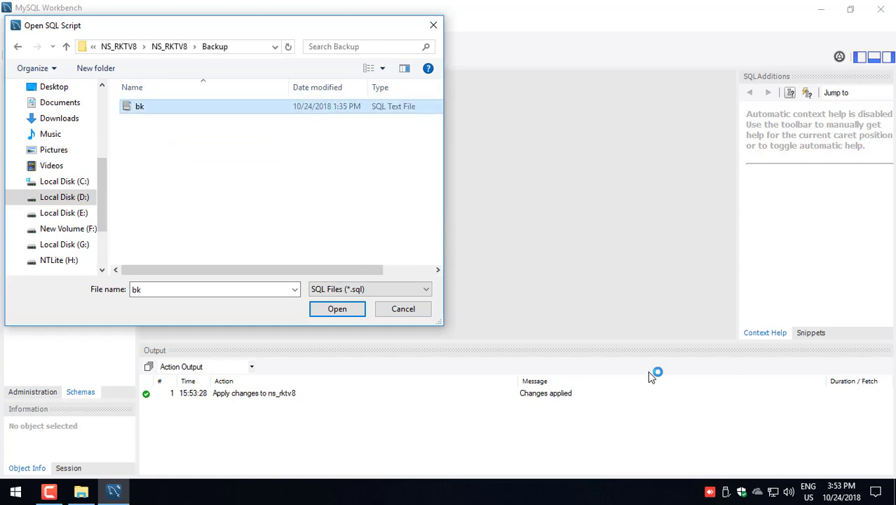
key(Return)
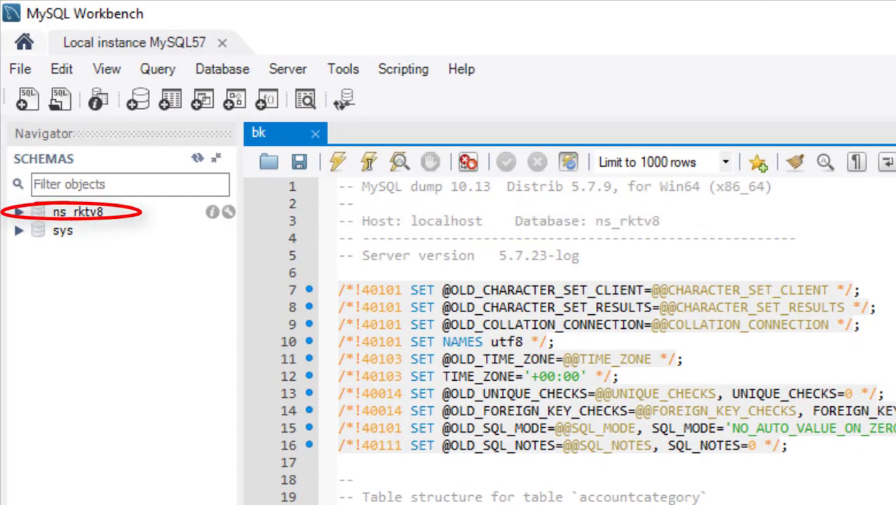
double_click(77, 211)
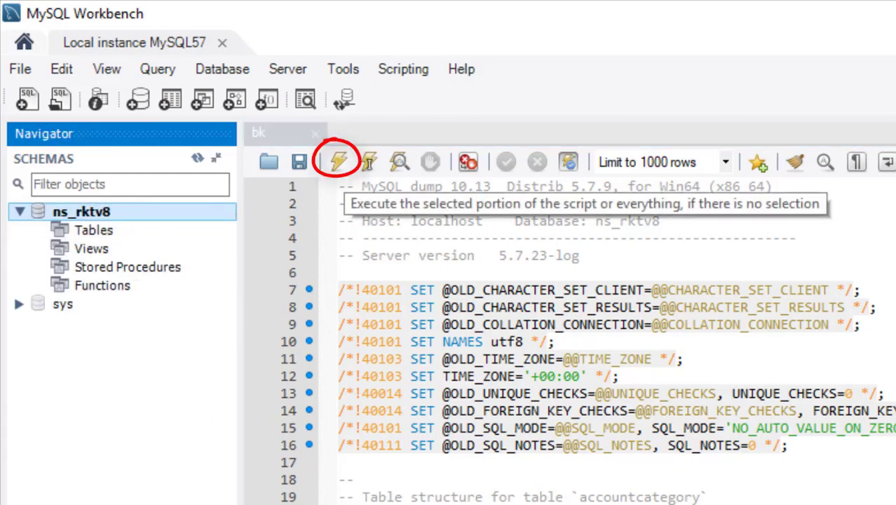
click(338, 162)
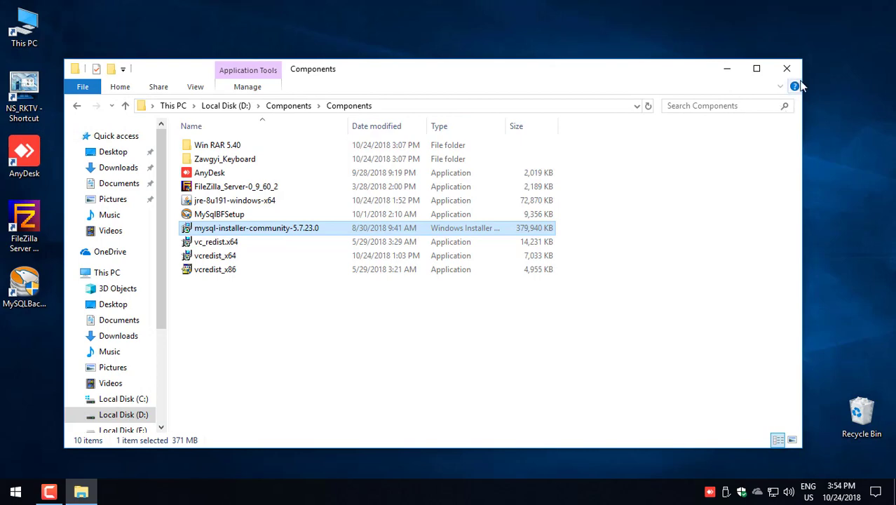
Step: Close the Components folder window and launch MySQLBackupFTP from its desktop shortcut
click(787, 68)
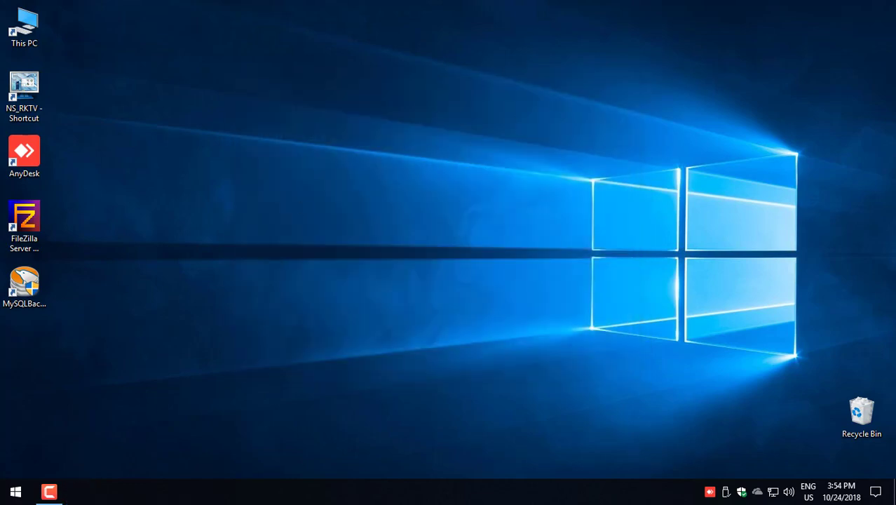
double_click(26, 298)
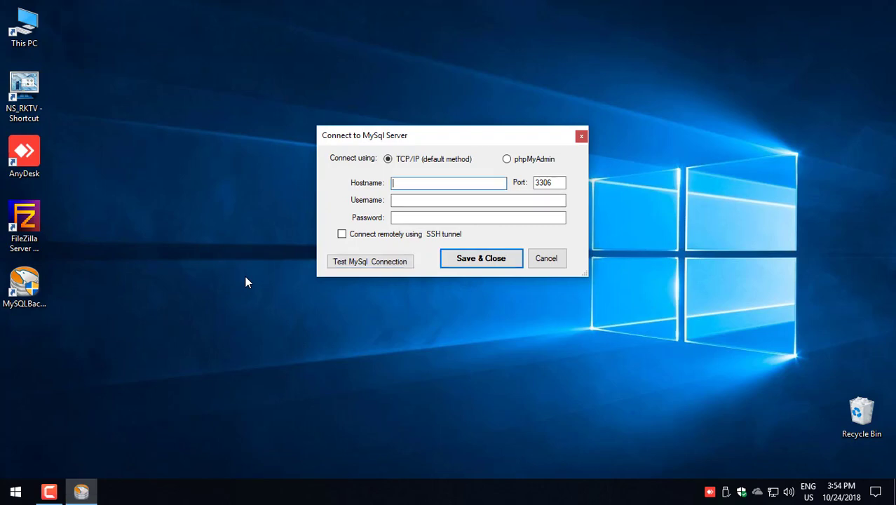
Step: Connect to MySQL at localhost as root with its password and confirm the test succeeds
text(localh)
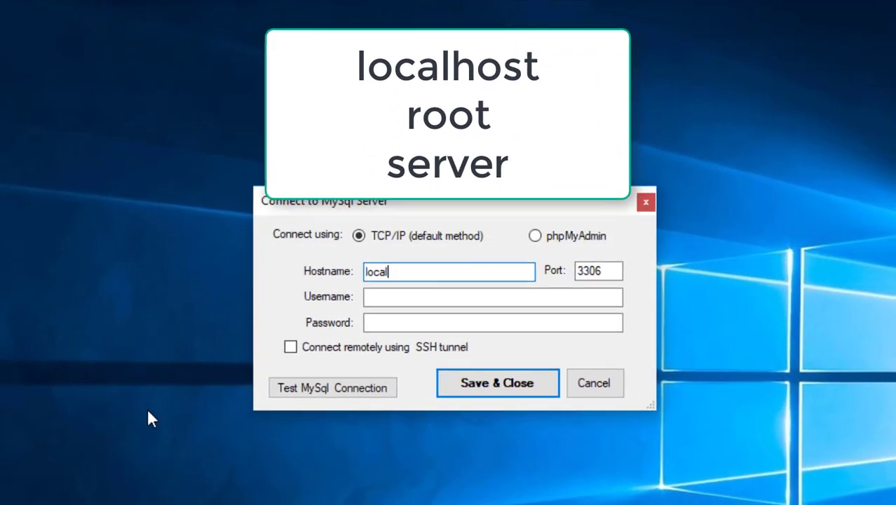
text(ost)
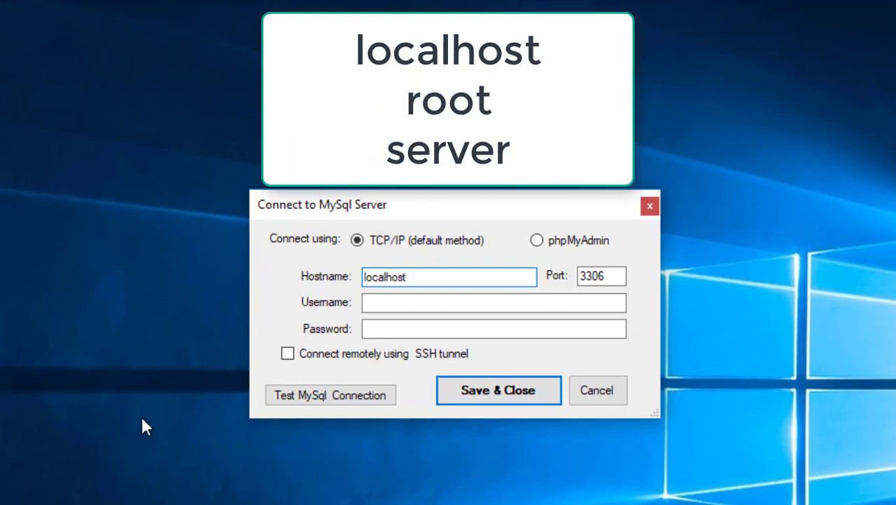
key(Tab)
key(Tab)
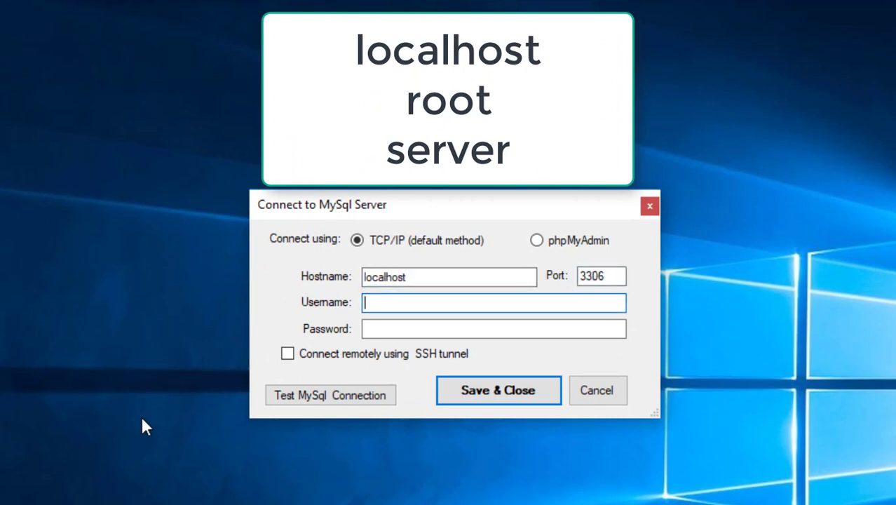
text(root)
key(Tab)
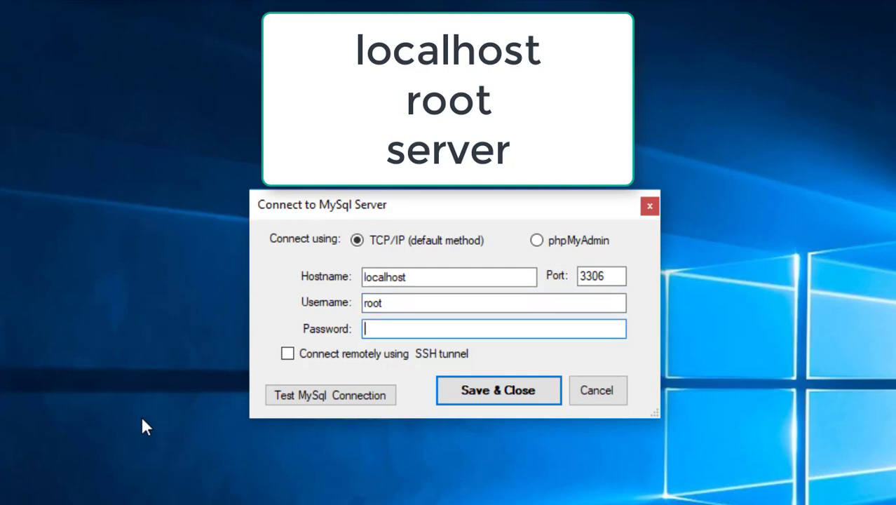
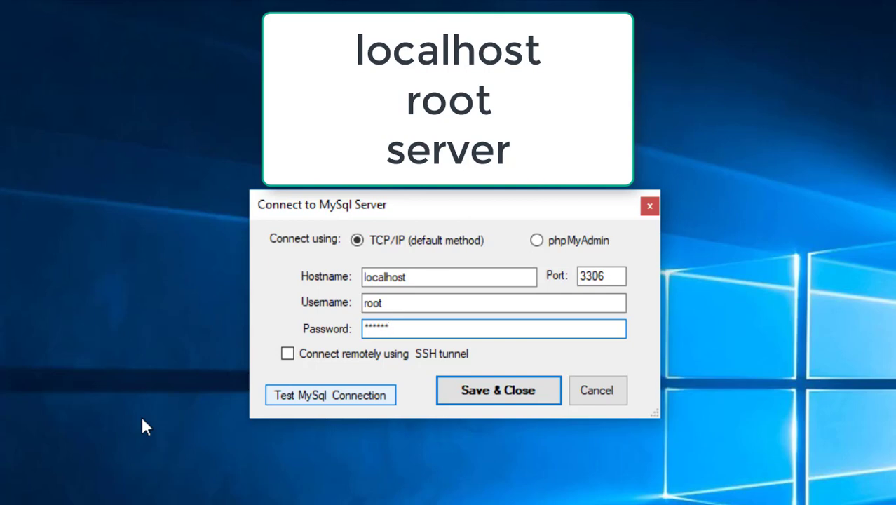
key(Tab)
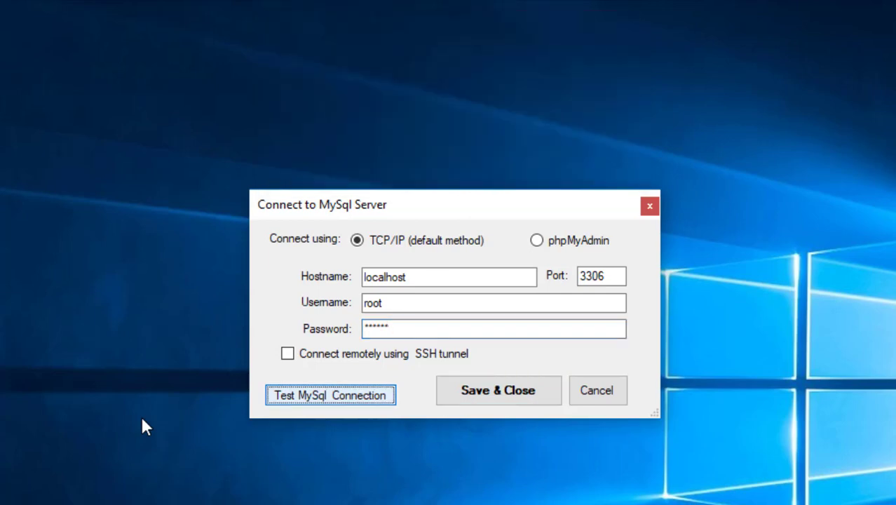
key(Return)
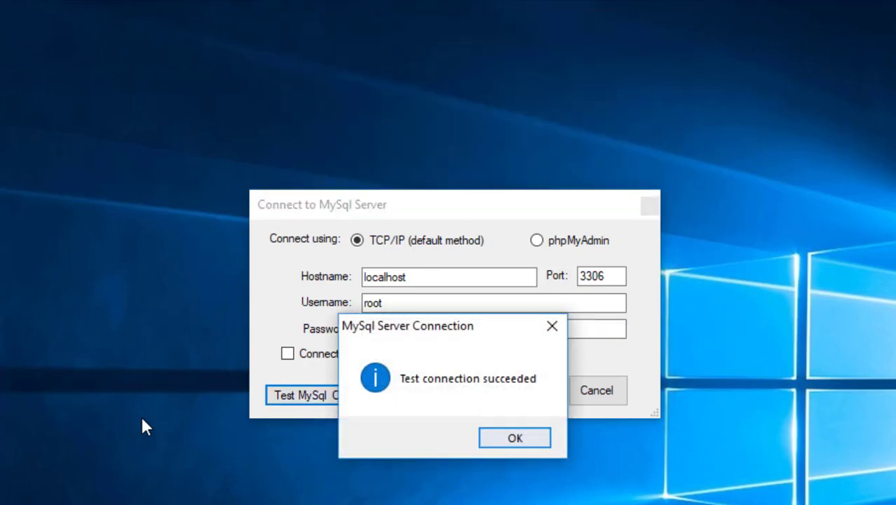
key(Return)
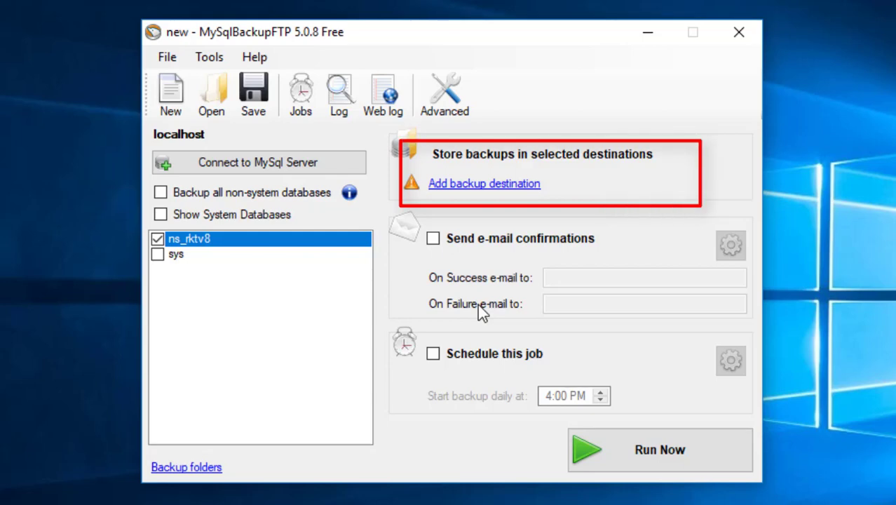
Step: Add a Local/Network Folder backup destination at D:\NS_RKTV8\NS_RKTV8\Backup and save it
click(484, 184)
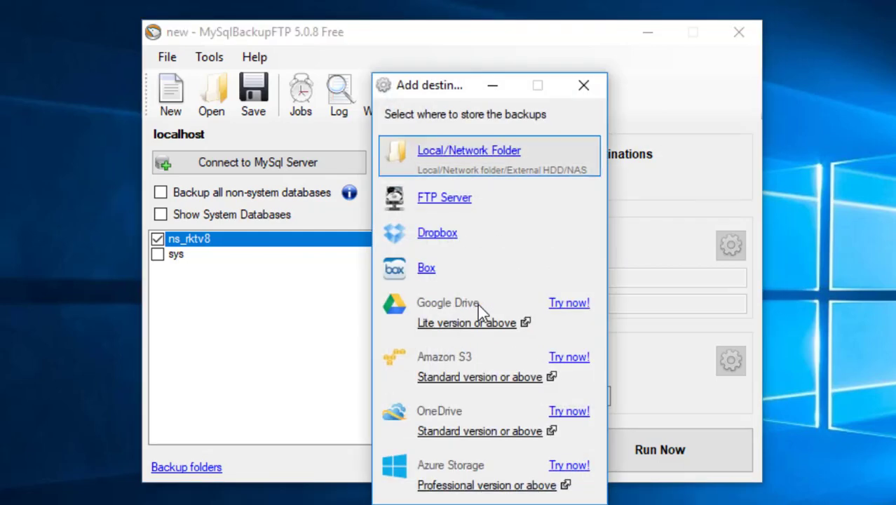
click(468, 151)
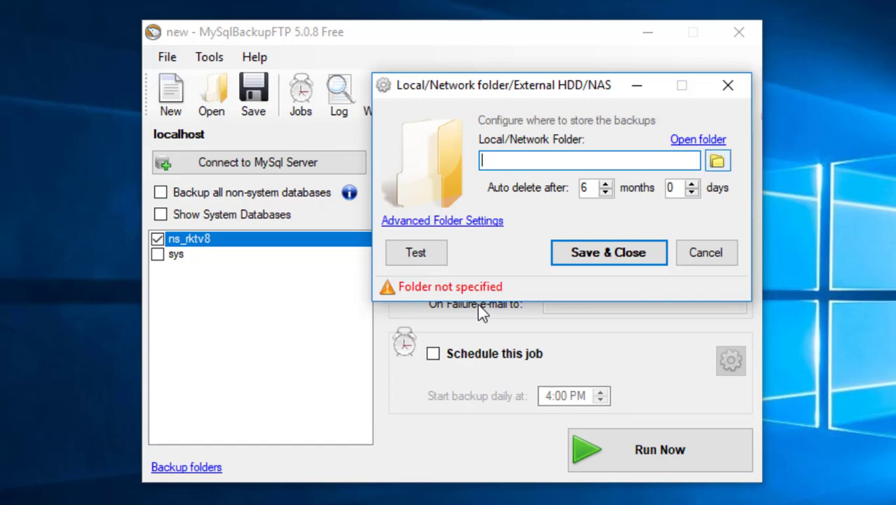
click(717, 161)
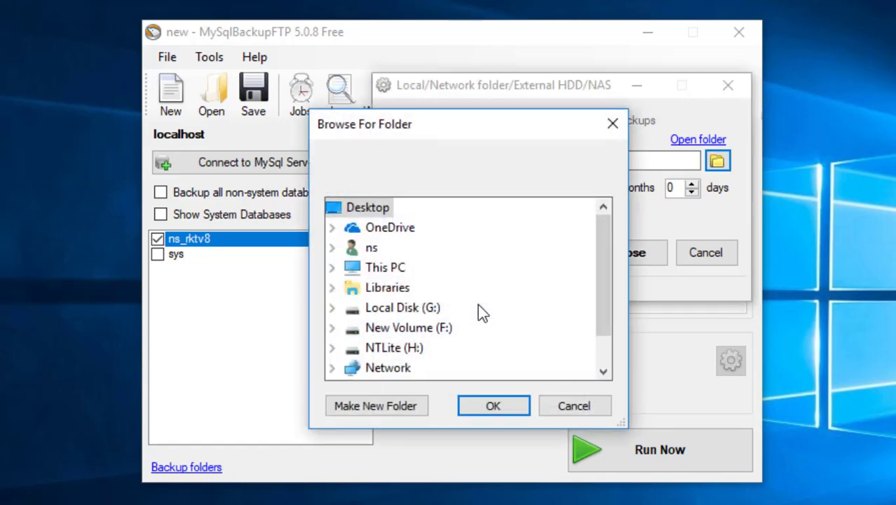
double_click(385, 267)
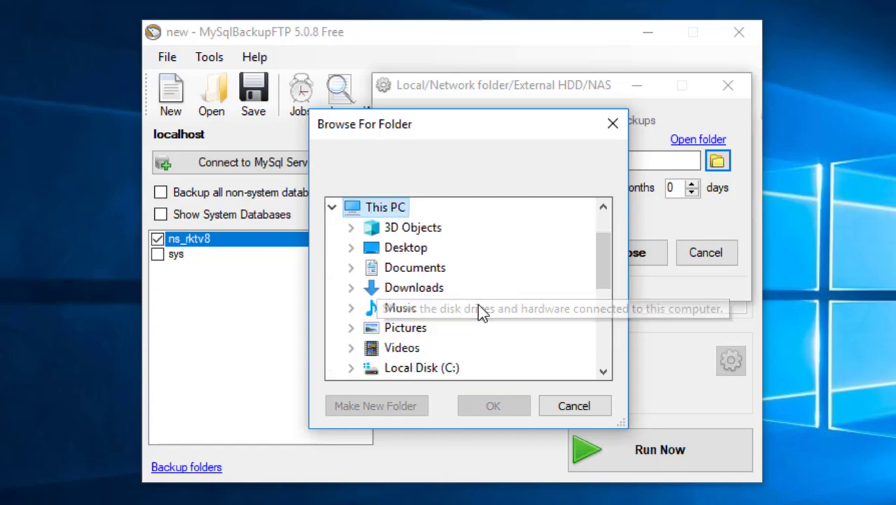
scroll(402, 348, down, 1)
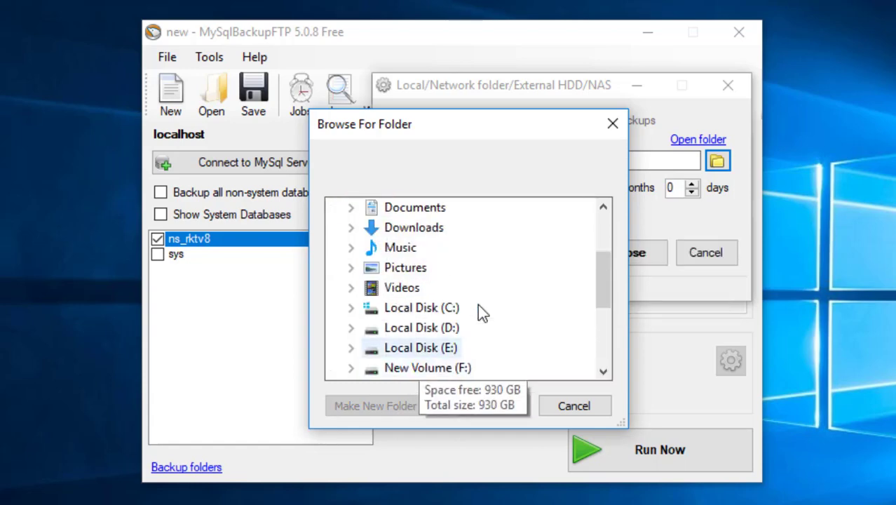
click(430, 328)
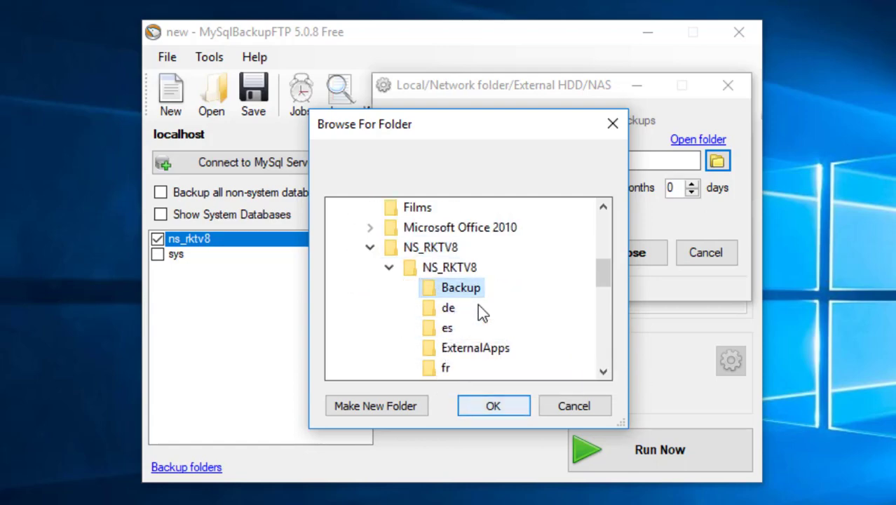
click(494, 405)
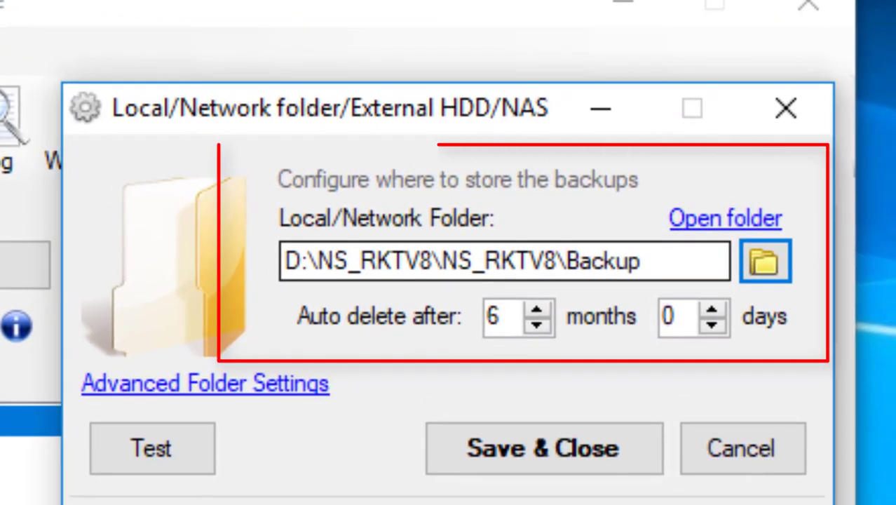
drag(658, 160, 482, 160)
click(545, 448)
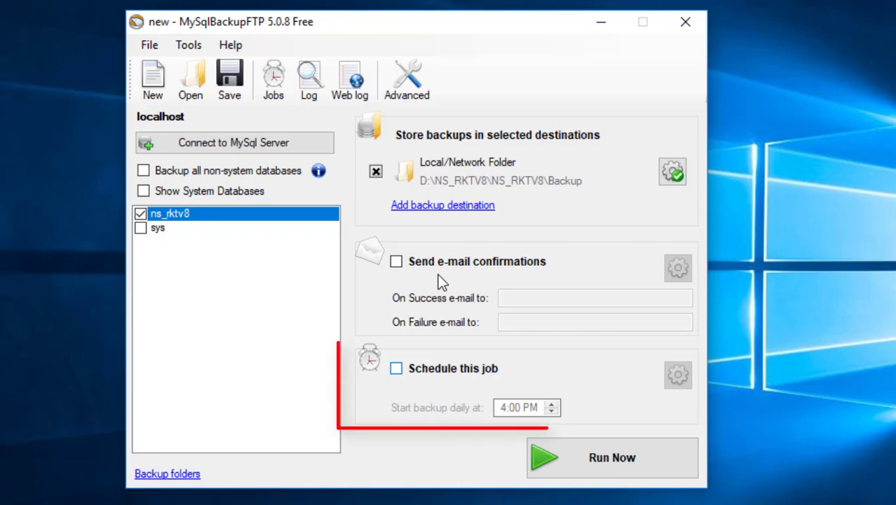
Step: Turn on the daily 4:00 PM schedule and save the backup job
key(space)
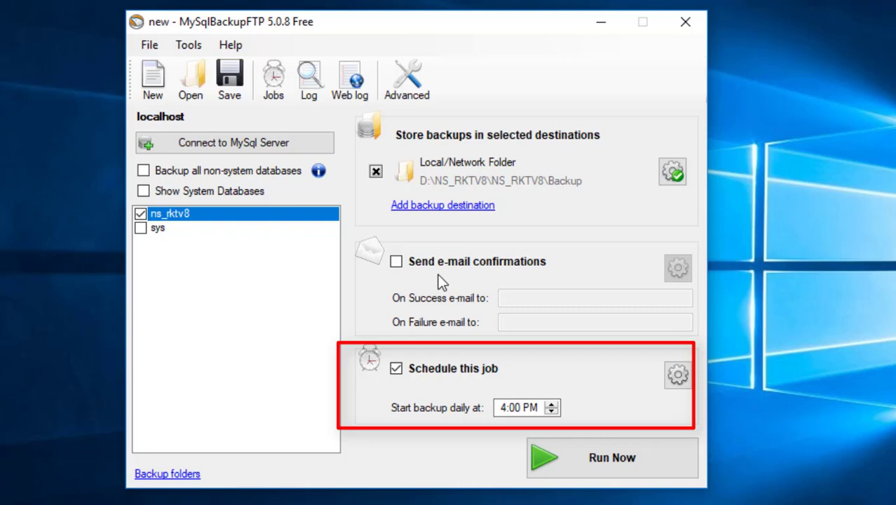
key(ctrl+s)
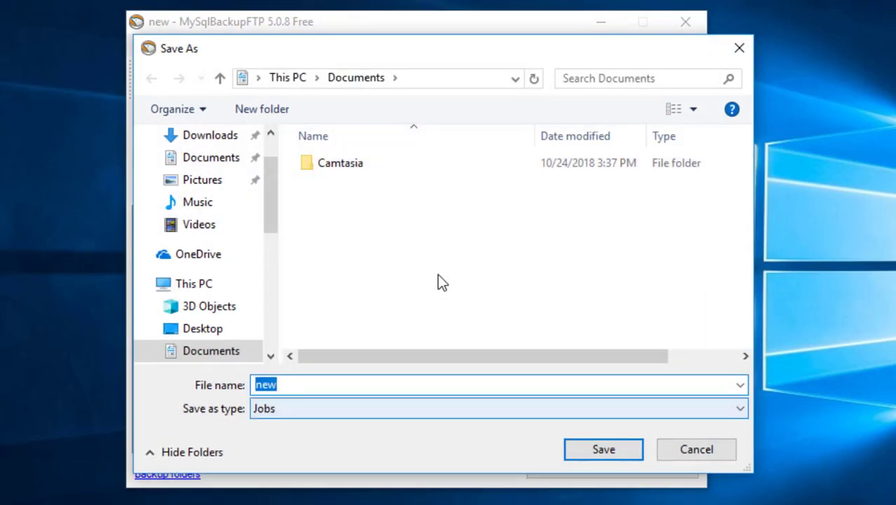
key(Return)
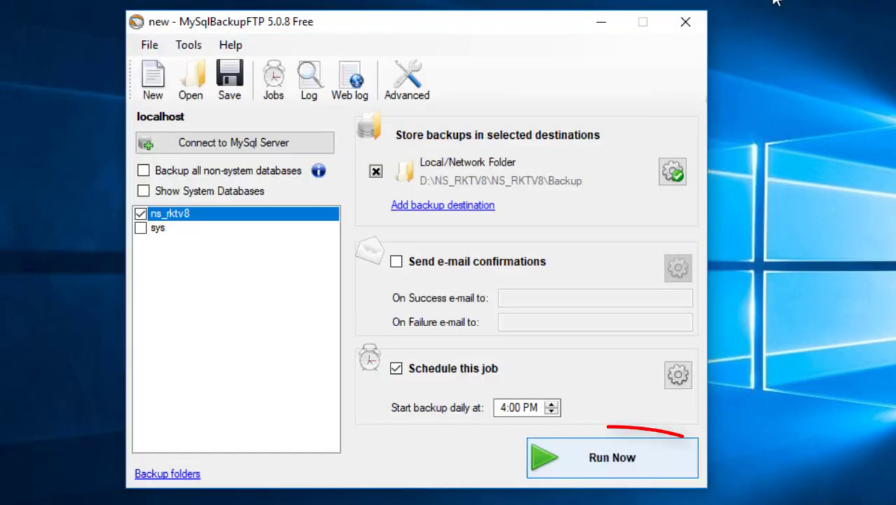
Step: Test-run the job, review its failure entries in the execution log, then close the log
click(612, 458)
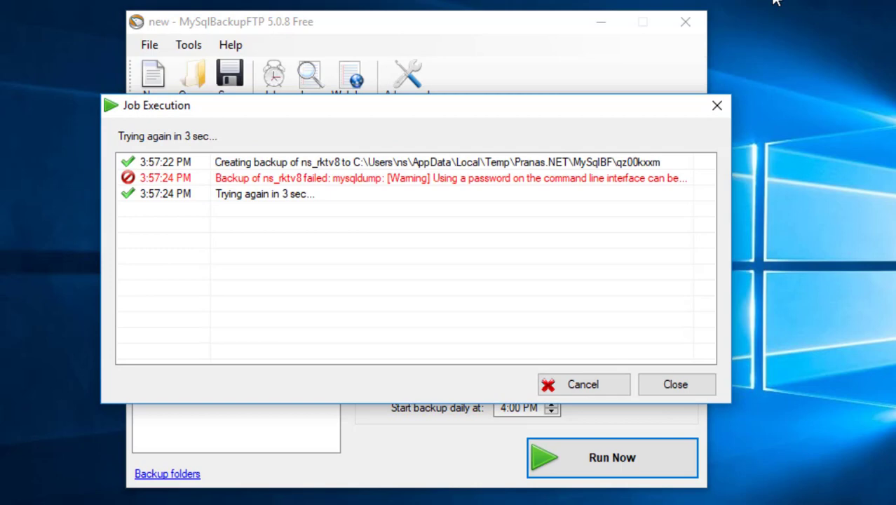
key(Down)
key(Down)
key(Up)
key(Down)
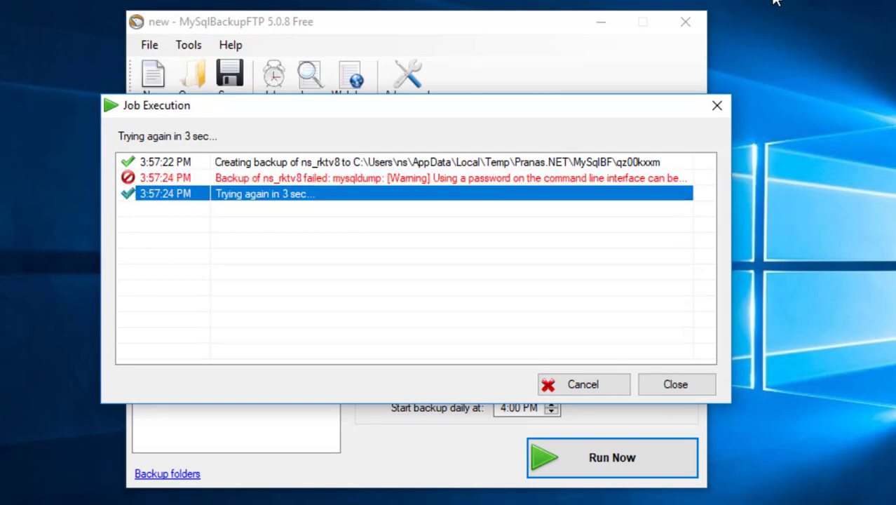
key(Up)
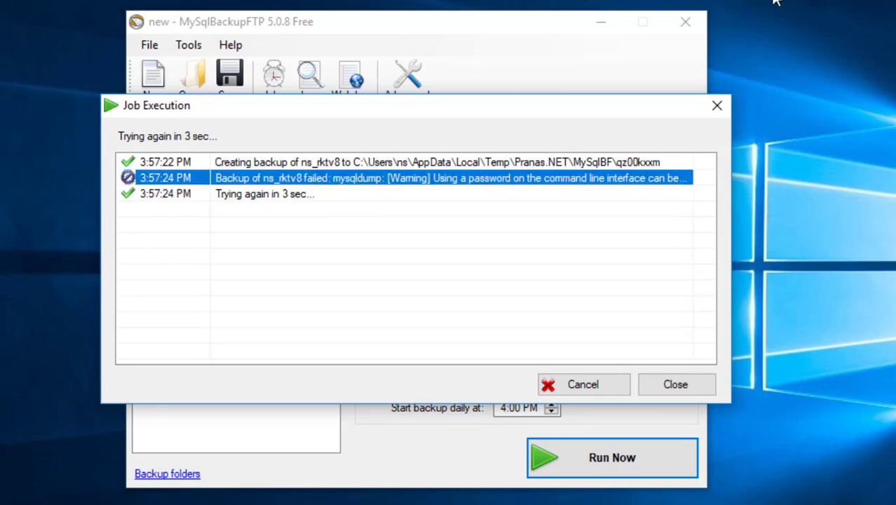
key(Down)
key(Down)
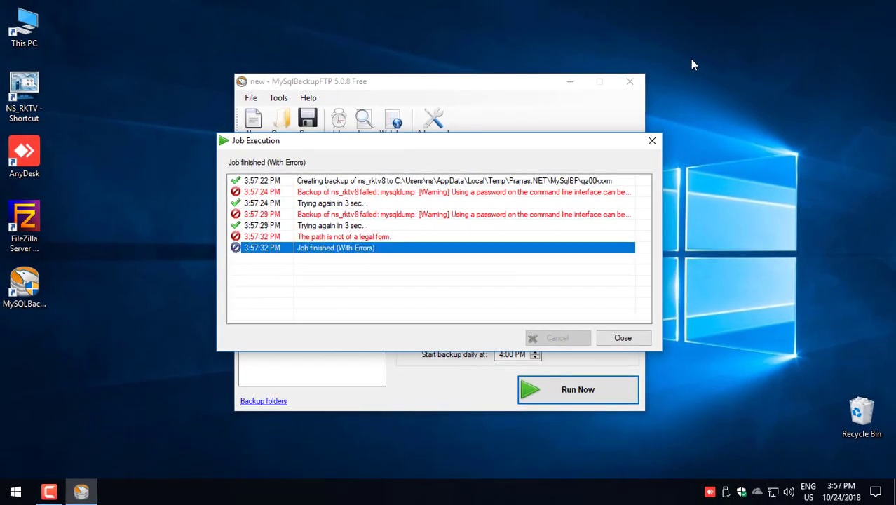
key(Tab)
key(Return)
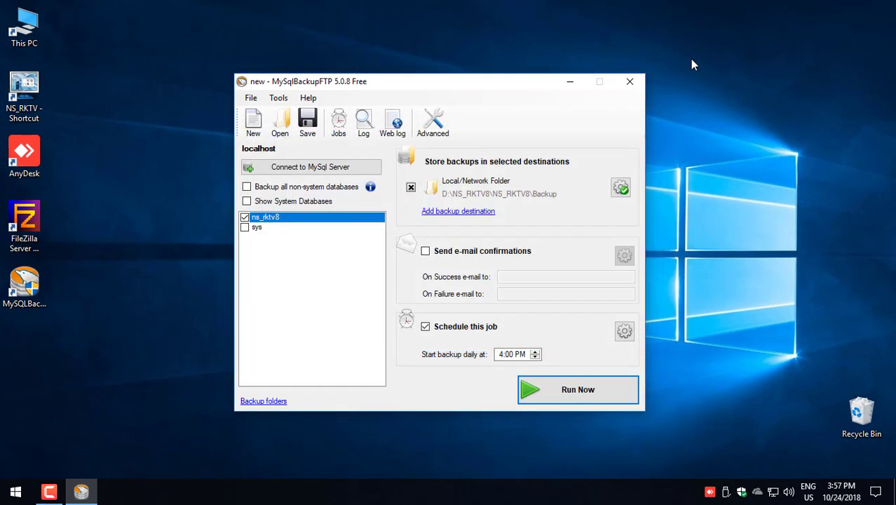
key(super)
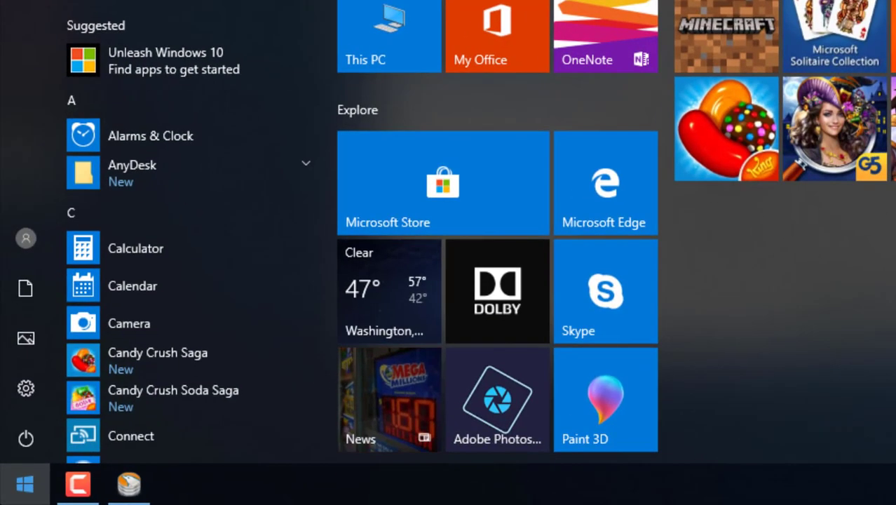
Step: Launch the MySQL 5.7 Command Line Client from Start and log in with the root password
text(mysql)
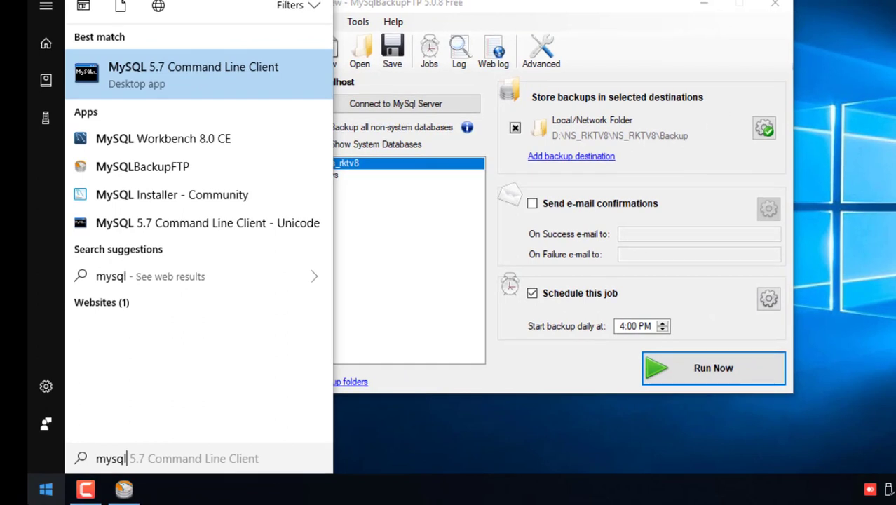
key(Down)
key(Down)
key(Down)
key(Down)
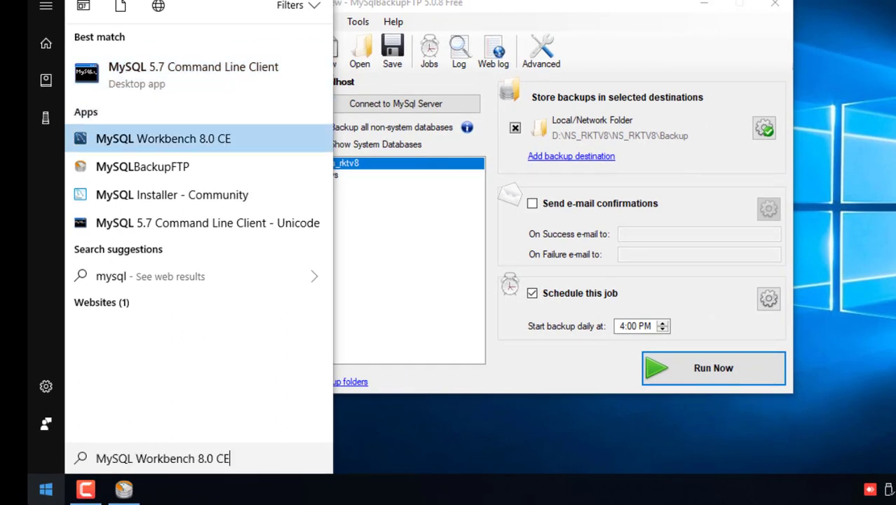
key(Up)
key(Up)
key(Up)
key(Up)
key(Up)
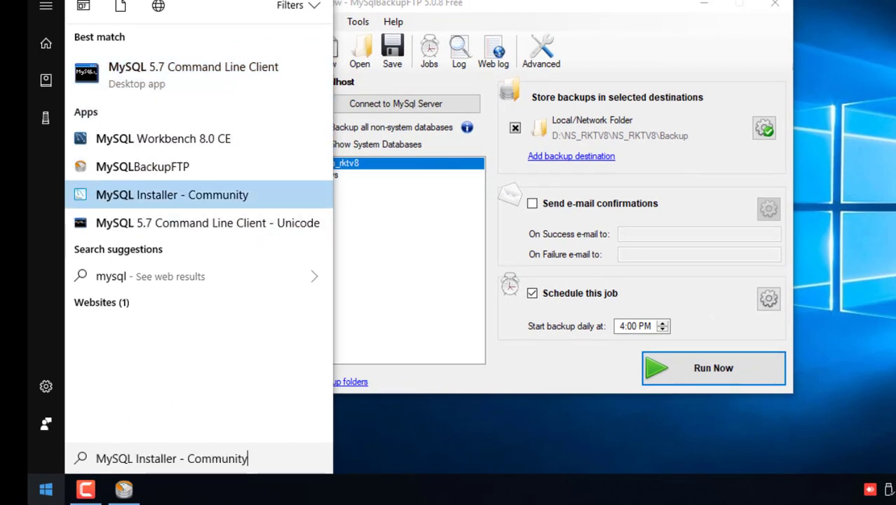
key(Down)
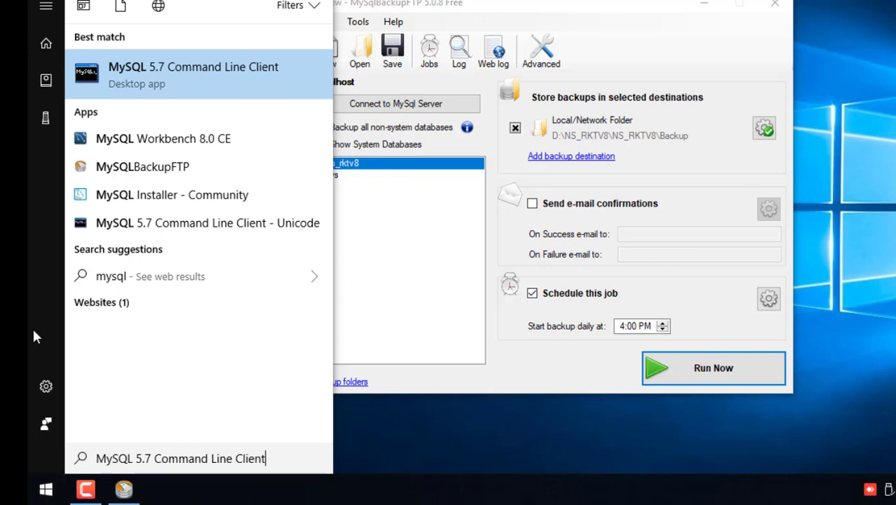
click(145, 85)
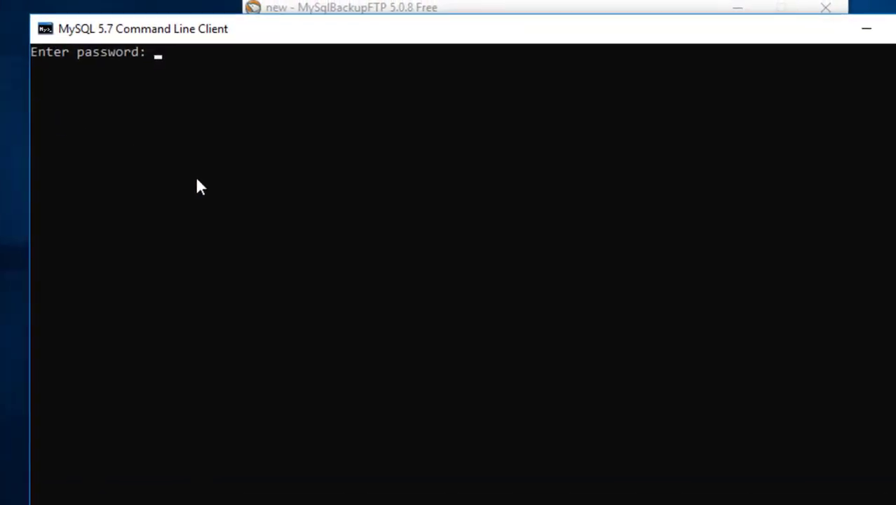
text(**)
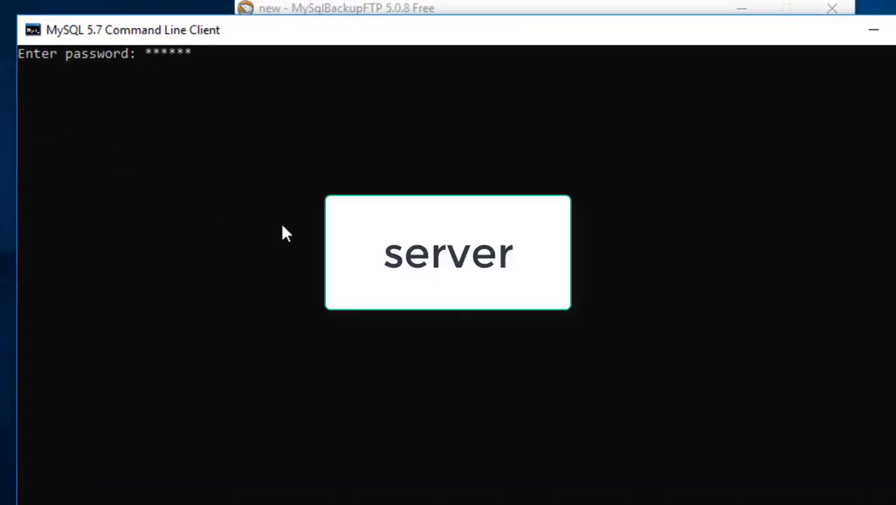
text(****)
key(Return)
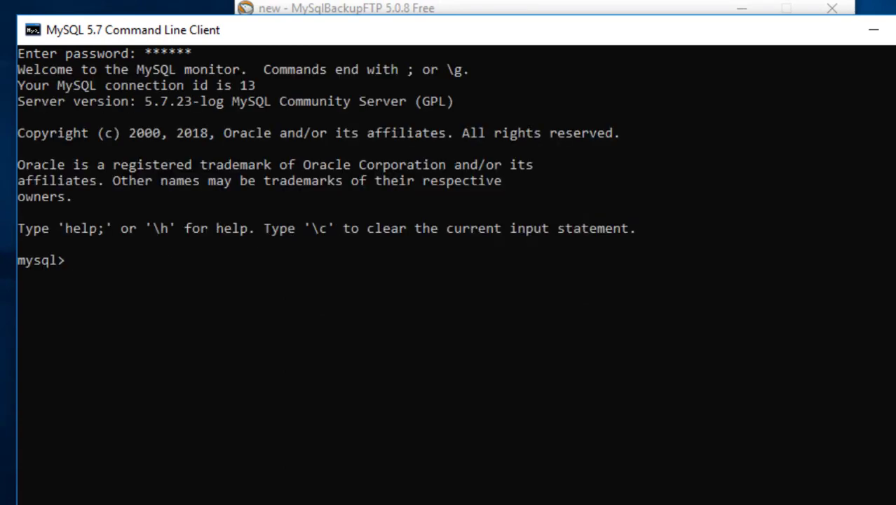
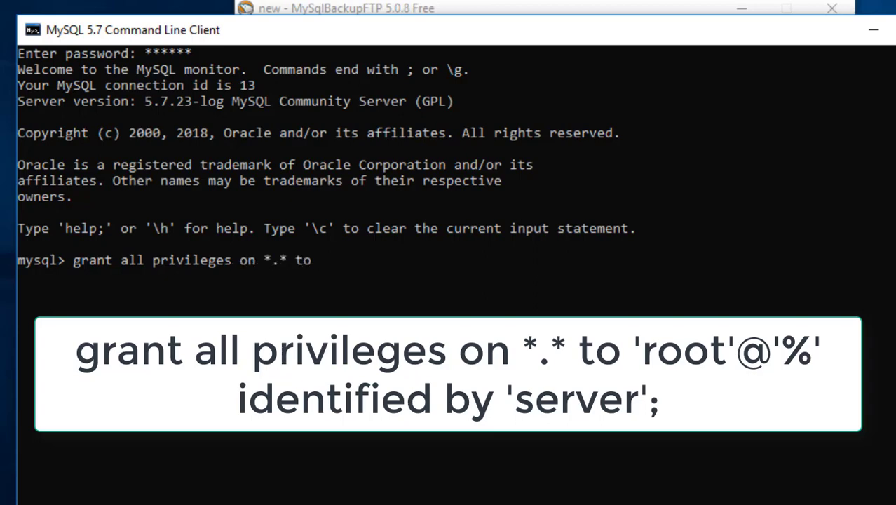
Step: Grant 'root'@'%' all privileges on *.* with its password, then flush privileges
key(BackSpace)
key(BackSpace)
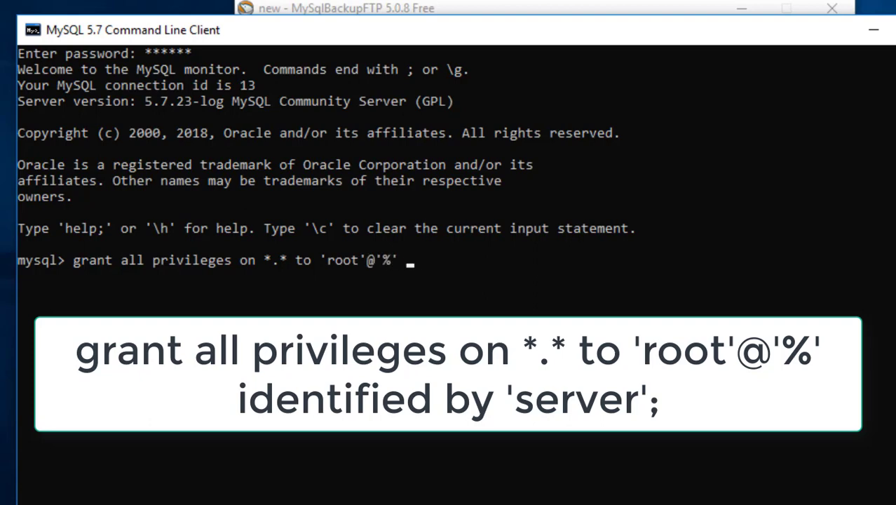
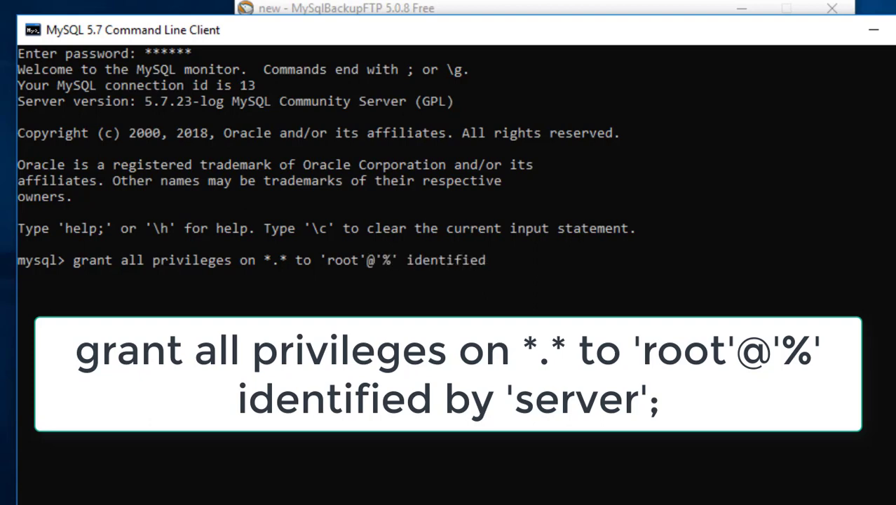
key(BackSpace)
key(BackSpace)
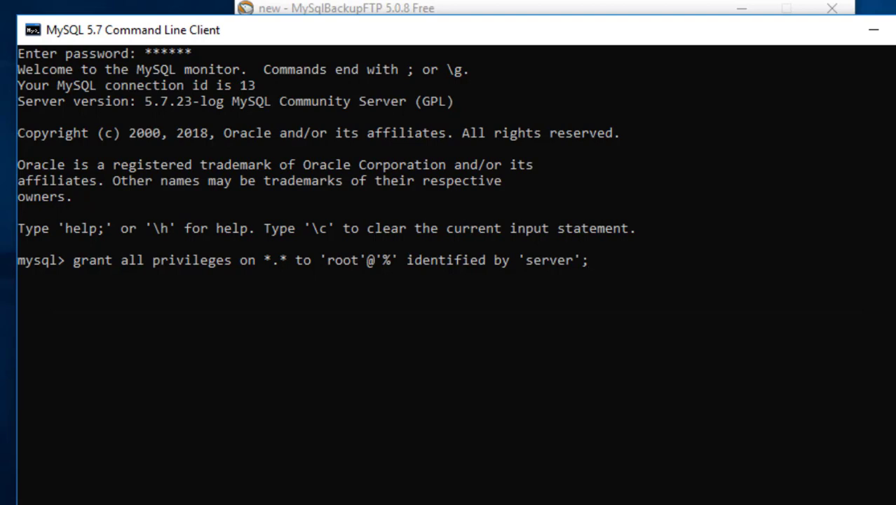
key(Return)
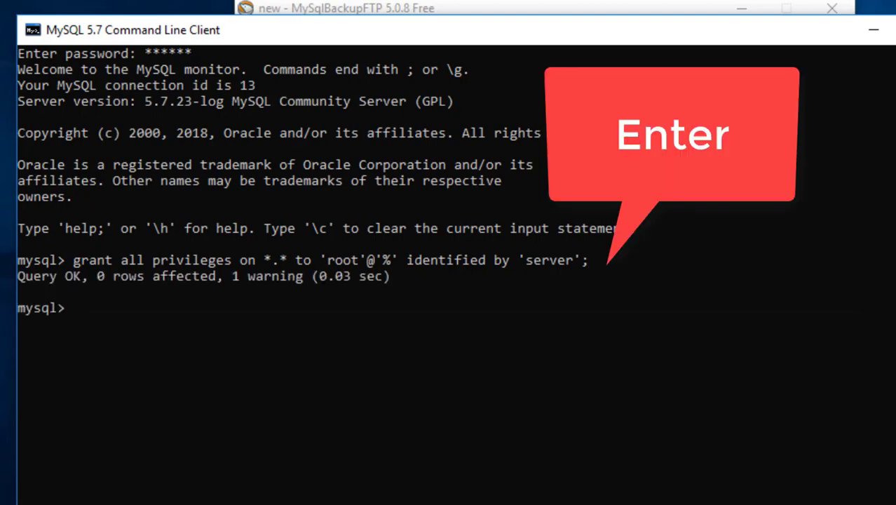
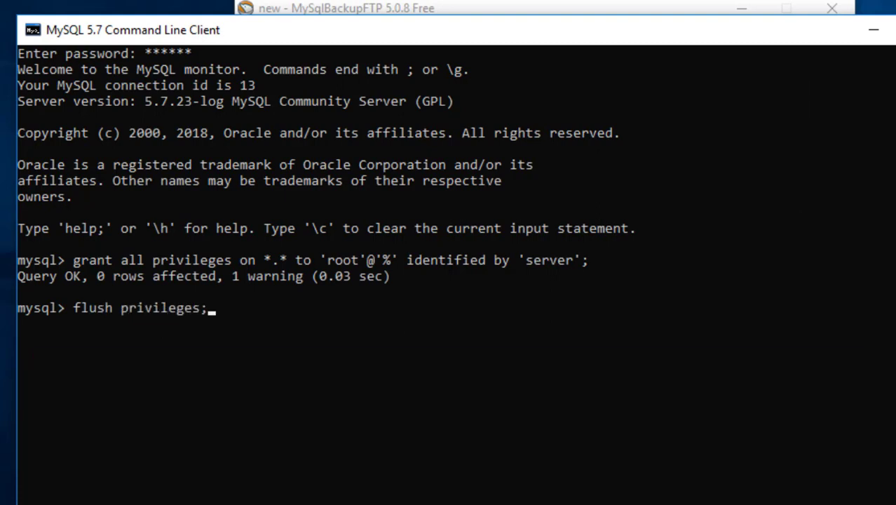
key(Return)
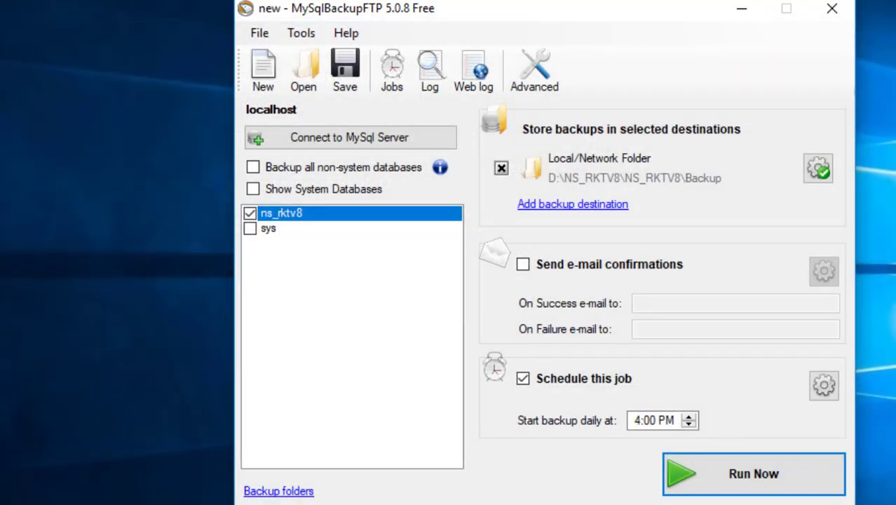
Step: Rerun the ns_rktv8 backup job, which now succeeds, and close the job log
click(754, 474)
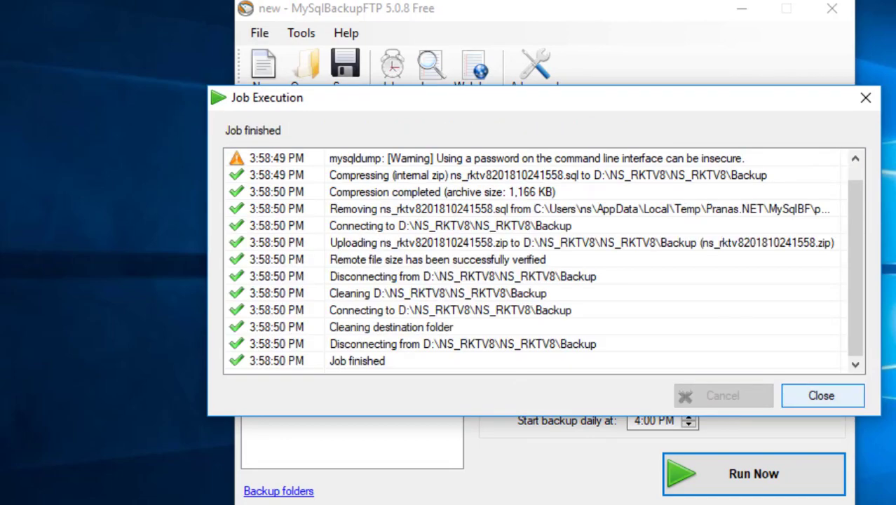
click(821, 395)
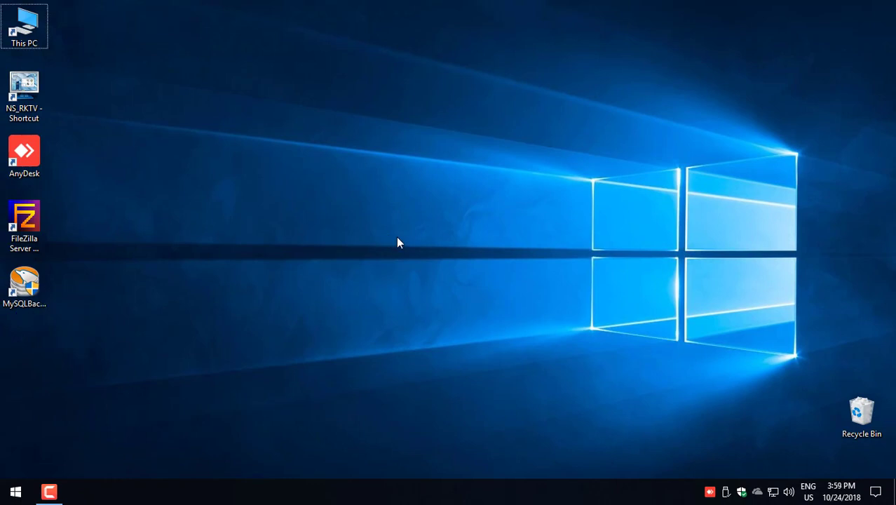
Step: Navigate from This PC through D:\Components\Components into the AutoPrintPro folder
double_click(24, 26)
double_click(415, 295)
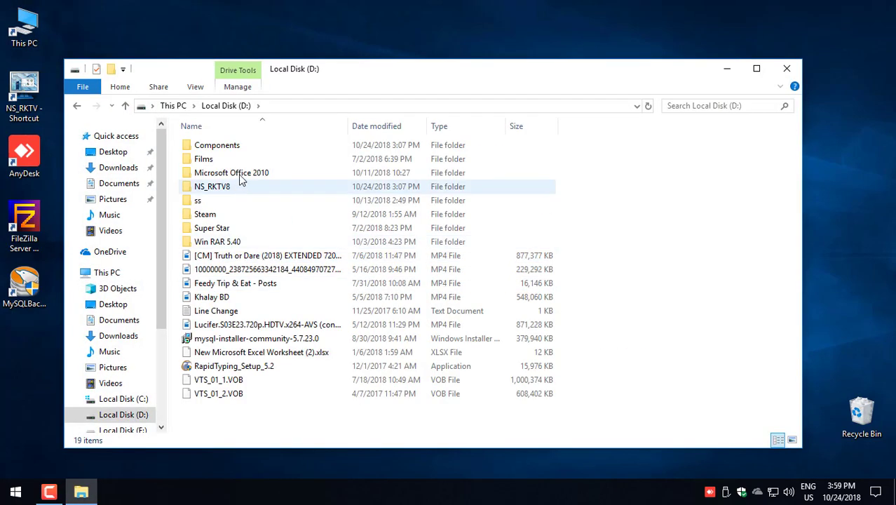
click(237, 148)
double_click(237, 148)
double_click(236, 149)
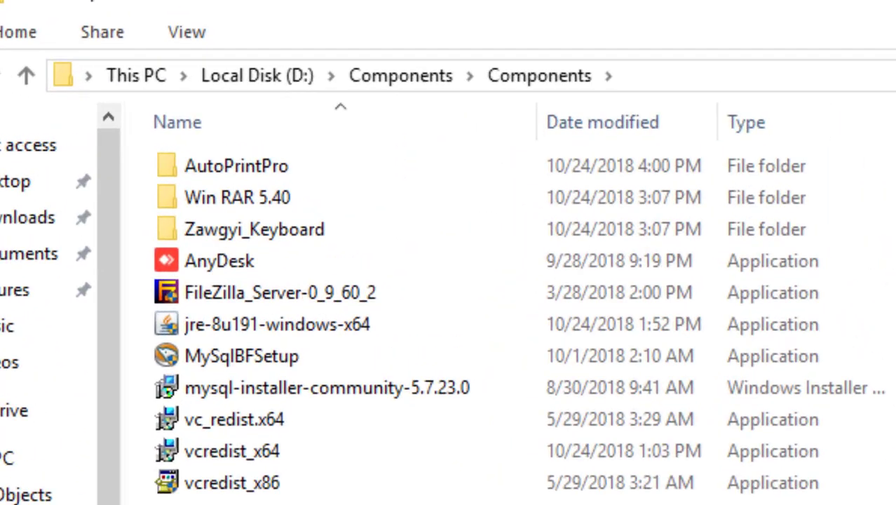
click(449, 76)
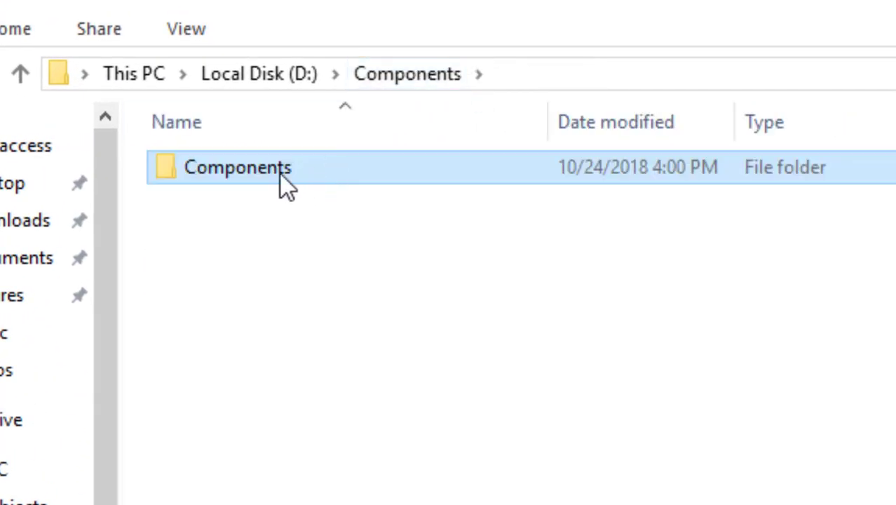
double_click(280, 174)
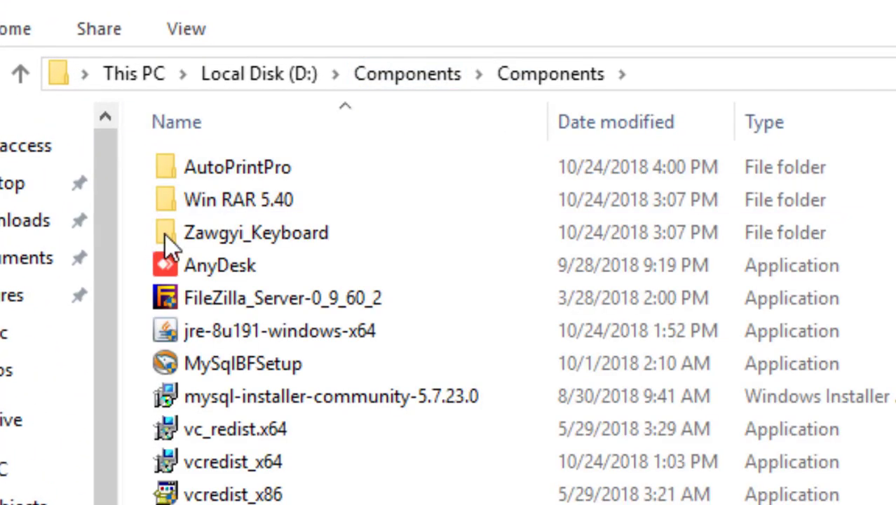
double_click(258, 176)
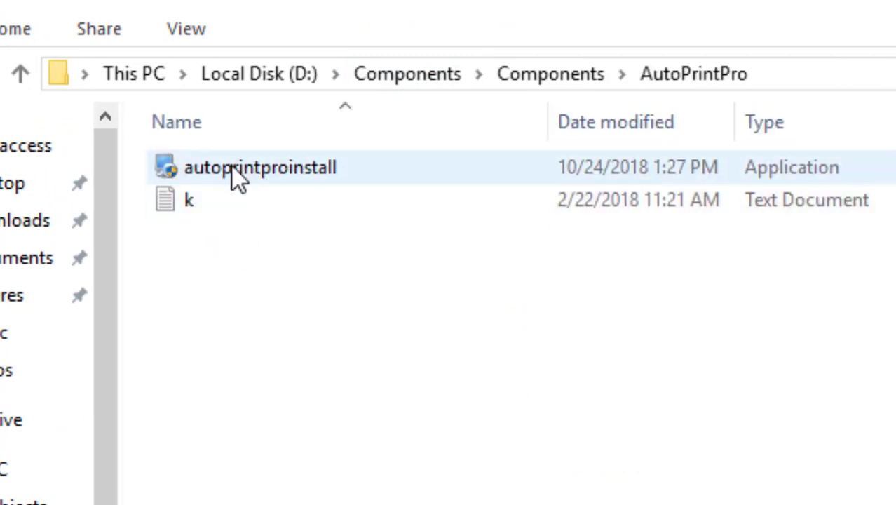
Step: Run autoprintproinstall, agree to the licence, and install AutoPrint 7.03 with default folders
double_click(238, 174)
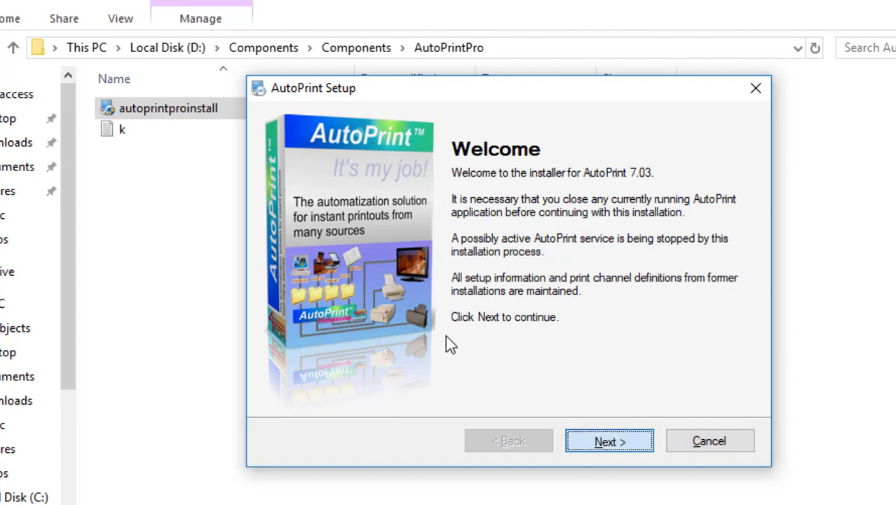
key(Return)
key(Up)
key(Return)
key(alt+b)
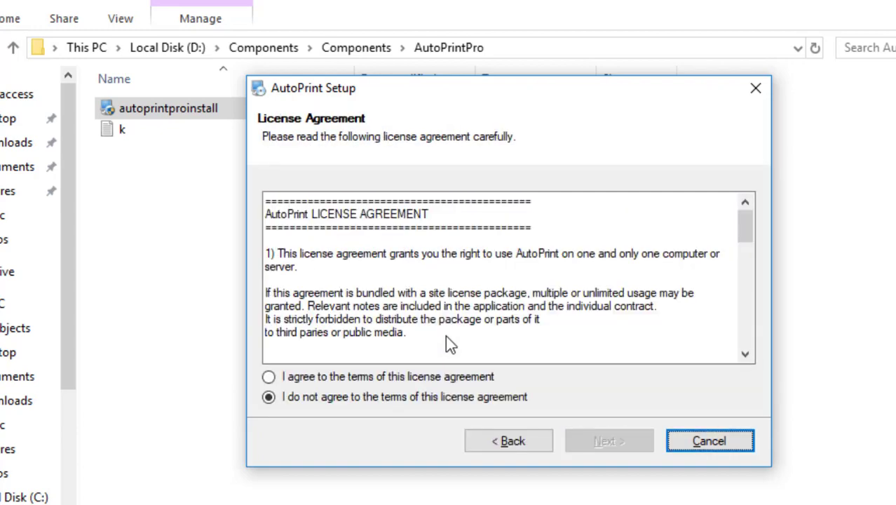
key(Up)
key(Return)
key(Return)
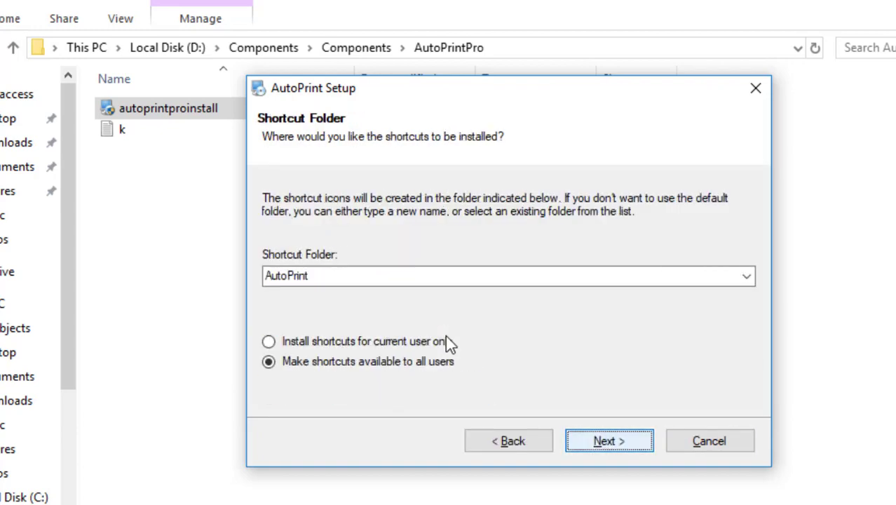
key(Return)
key(Return)
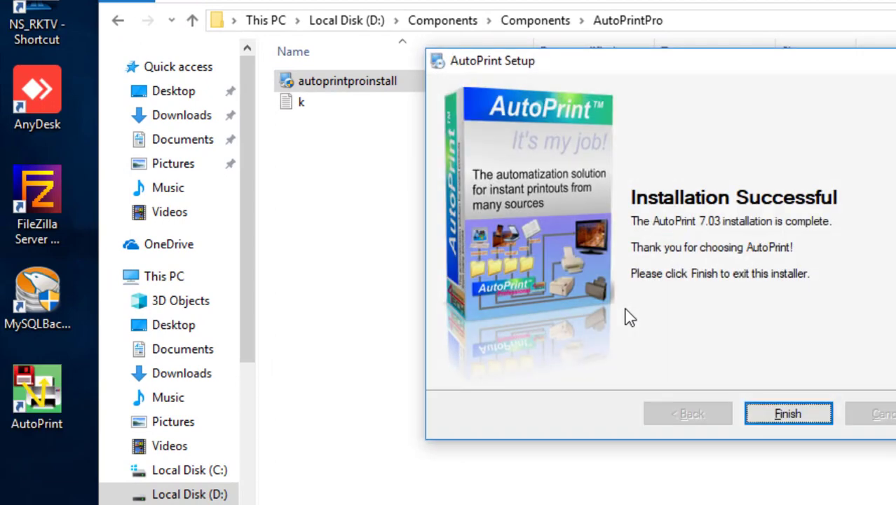
key(Return)
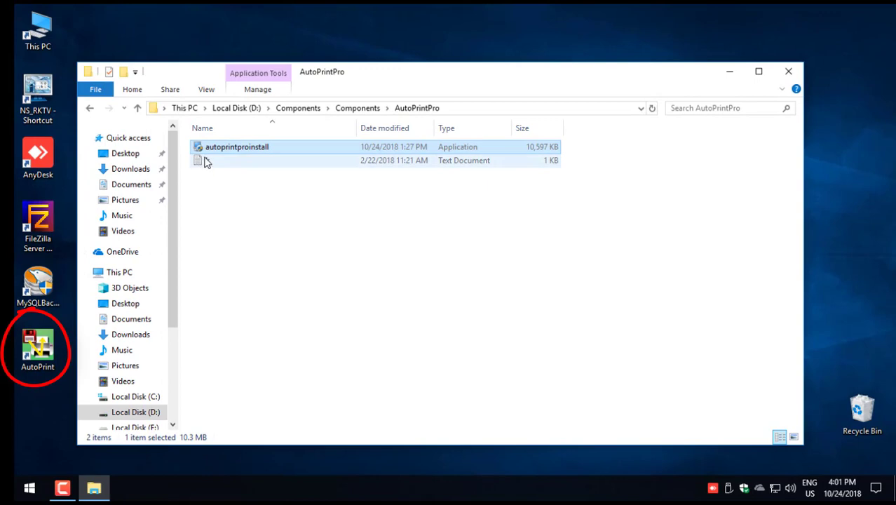
Step: Open the k registration notes, move Notepad aside, and launch AutoPrint from the desktop icon
double_click(207, 162)
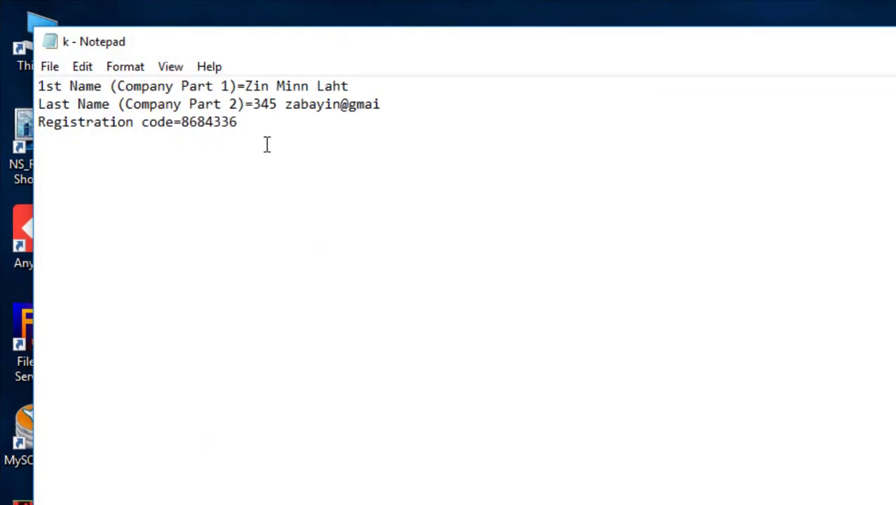
drag(253, 87, 340, 92)
drag(286, 109, 308, 109)
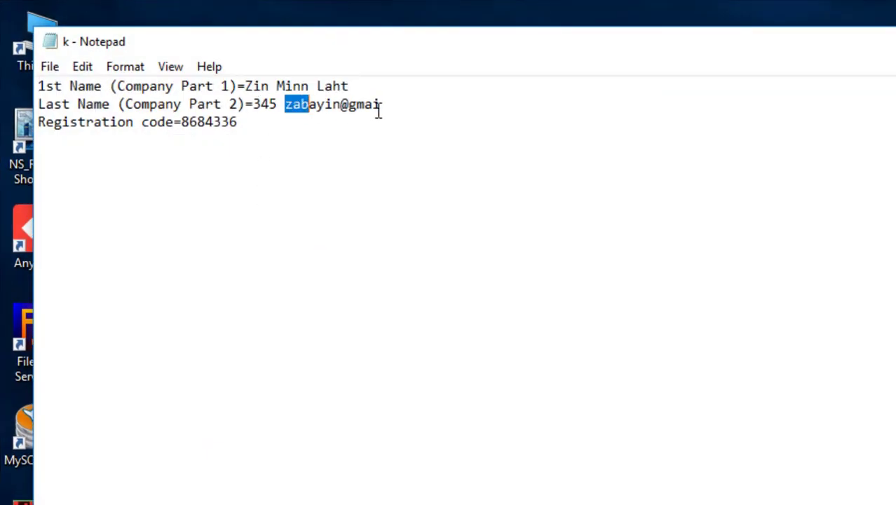
click(378, 110)
click(281, 134)
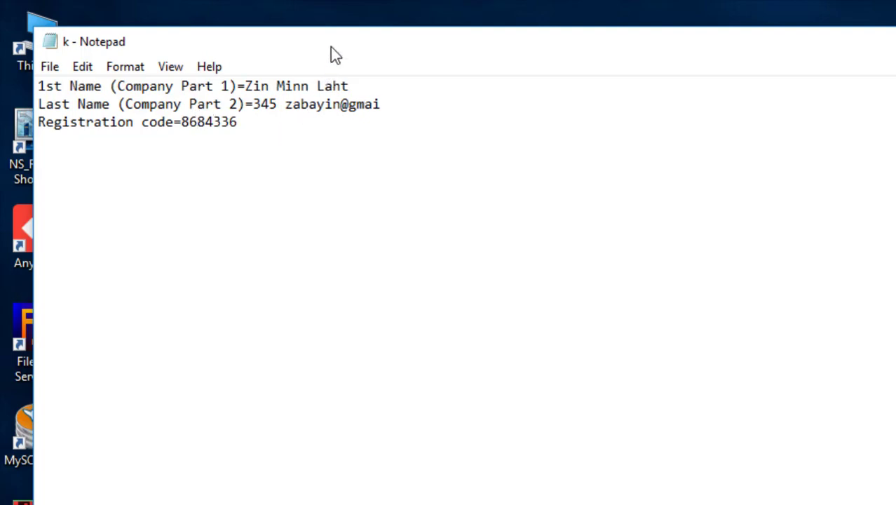
drag(330, 46, 661, 79)
double_click(32, 498)
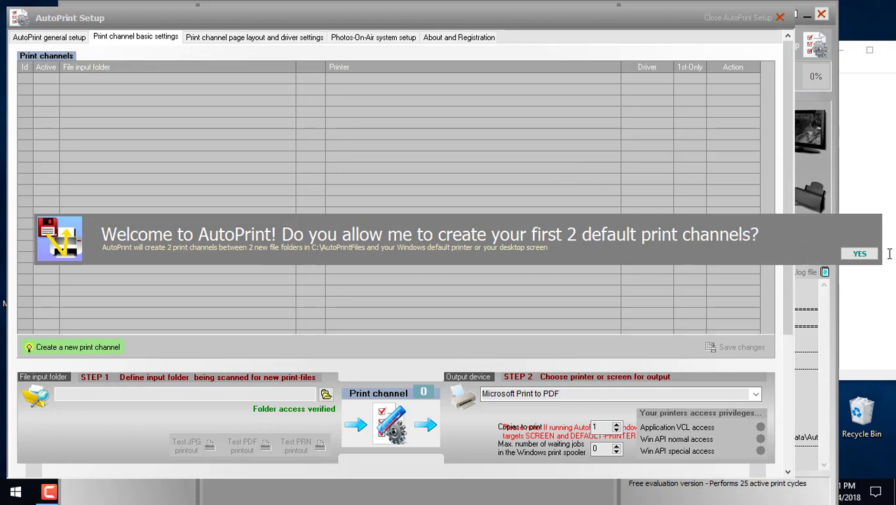
Step: Accept the two default channels, decline Android devices, and open Setup's About and Registration tab
click(873, 256)
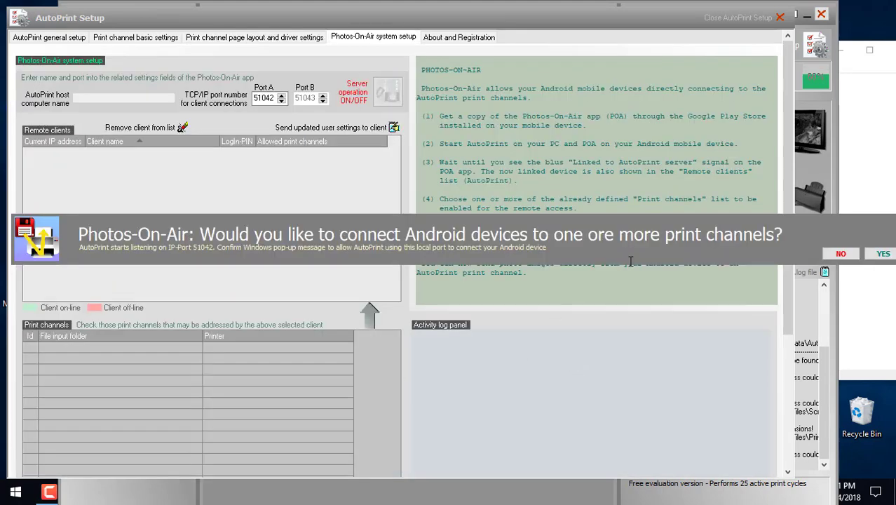
click(838, 254)
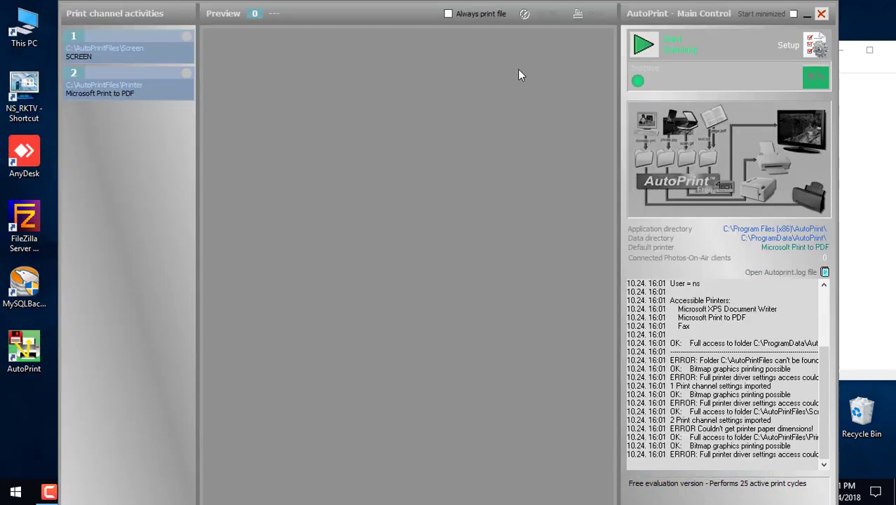
click(813, 44)
click(445, 38)
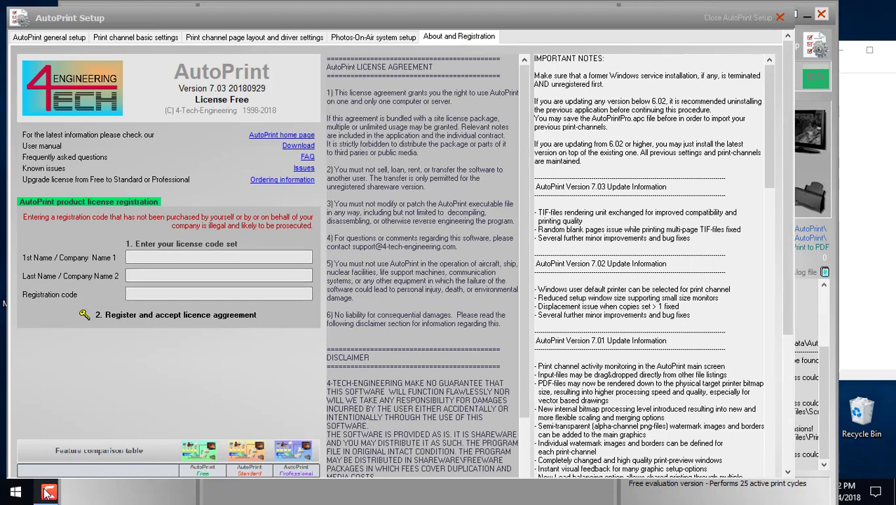
Step: Copy the first and last name from the notes into AutoPrint's registration name fields
key(super)
click(114, 492)
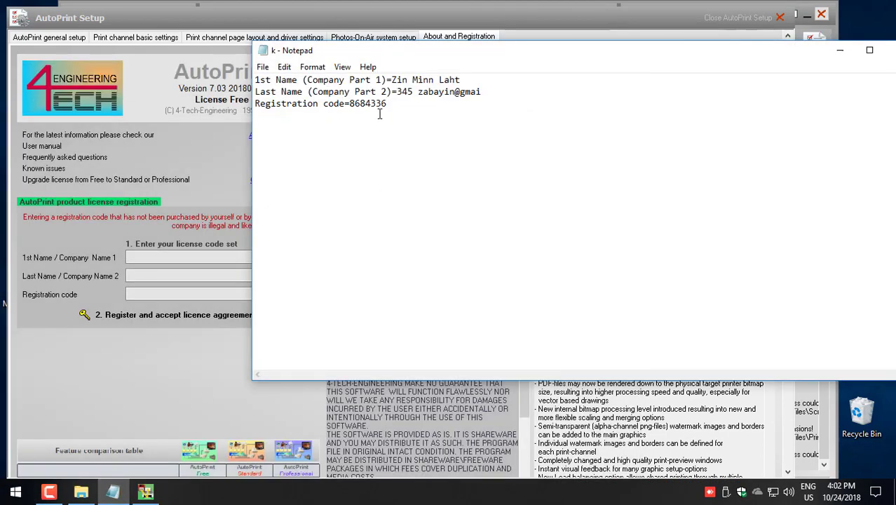
drag(392, 79, 467, 79)
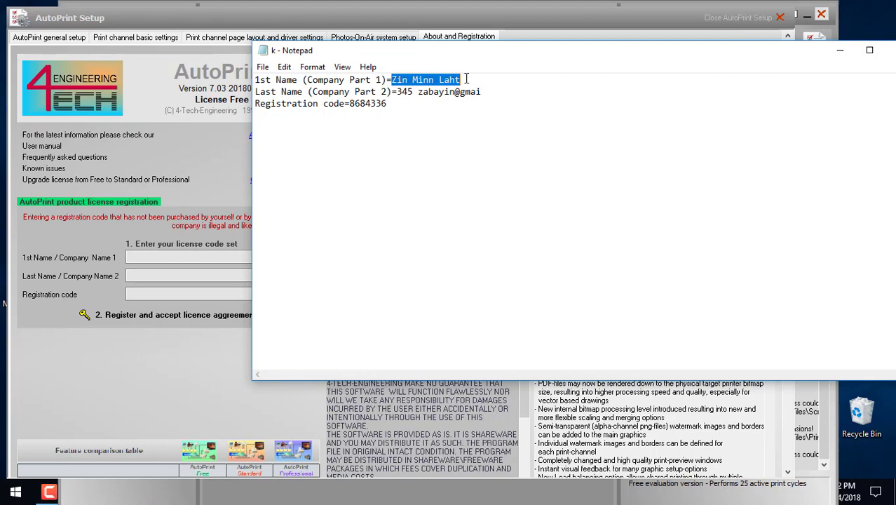
key(ctrl+c)
click(188, 257)
key(ctrl+v)
key(alt+Tab)
drag(398, 92, 486, 90)
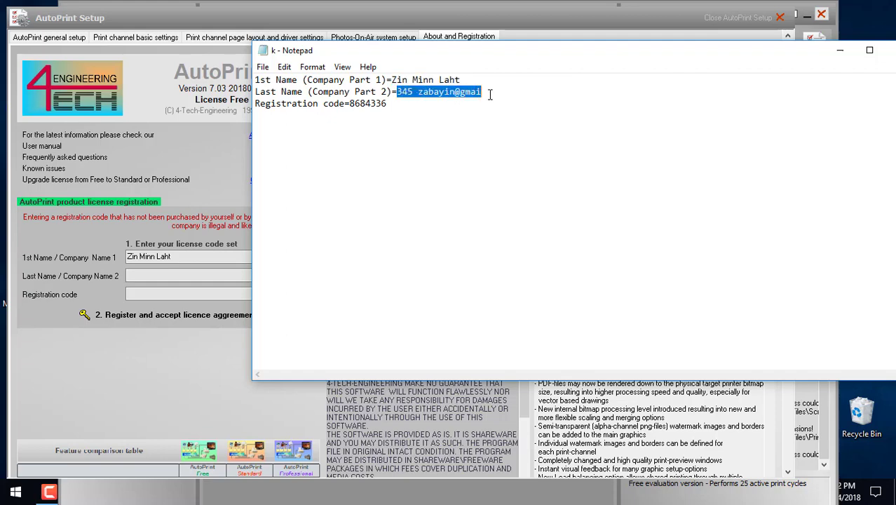
key(ctrl+c)
click(165, 276)
key(ctrl+v)
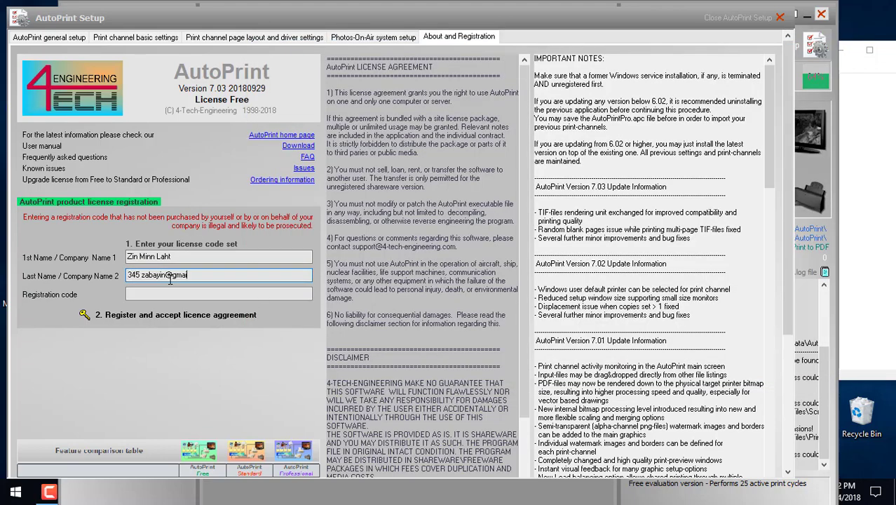
Step: Paste the registration code, register AutoPrint accepting the licence, and close Setup
key(alt+Tab)
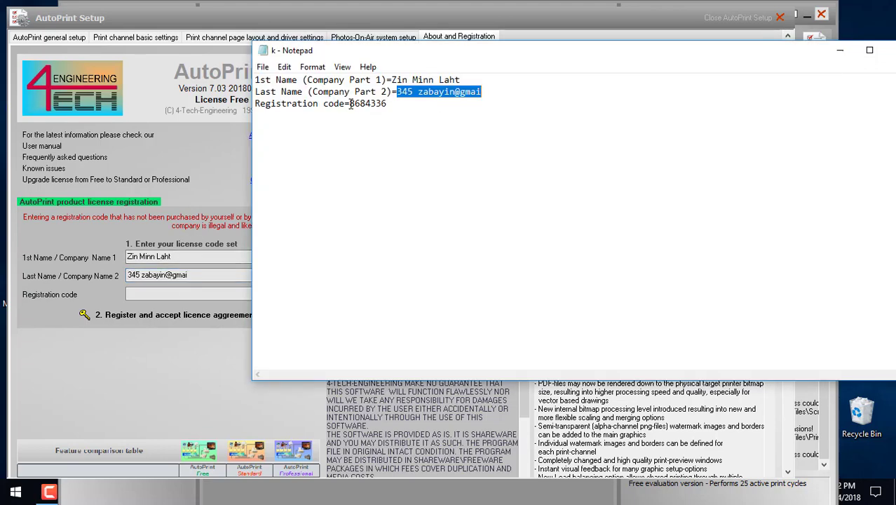
drag(350, 104, 393, 113)
key(ctrl+c)
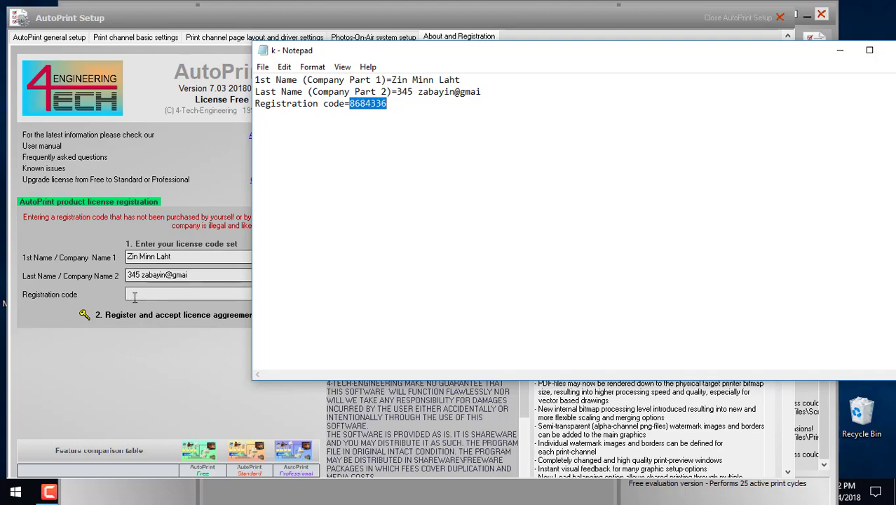
click(144, 299)
key(ctrl+v)
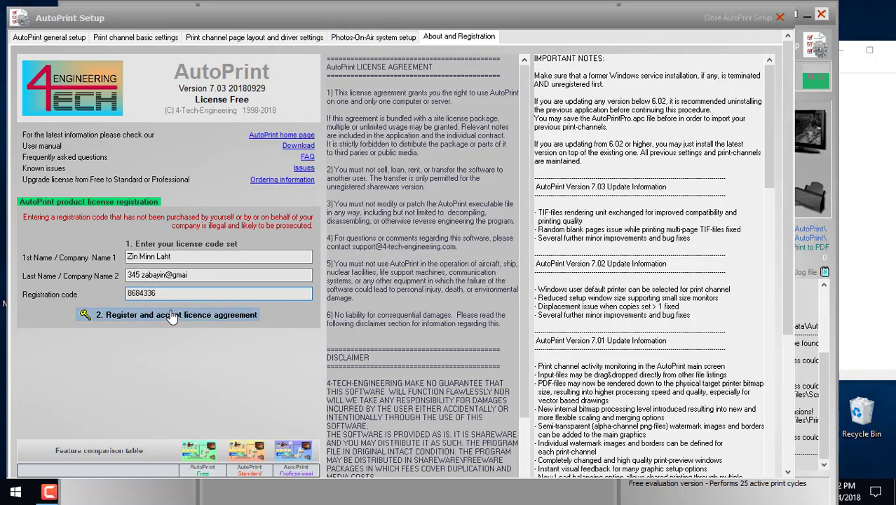
click(172, 316)
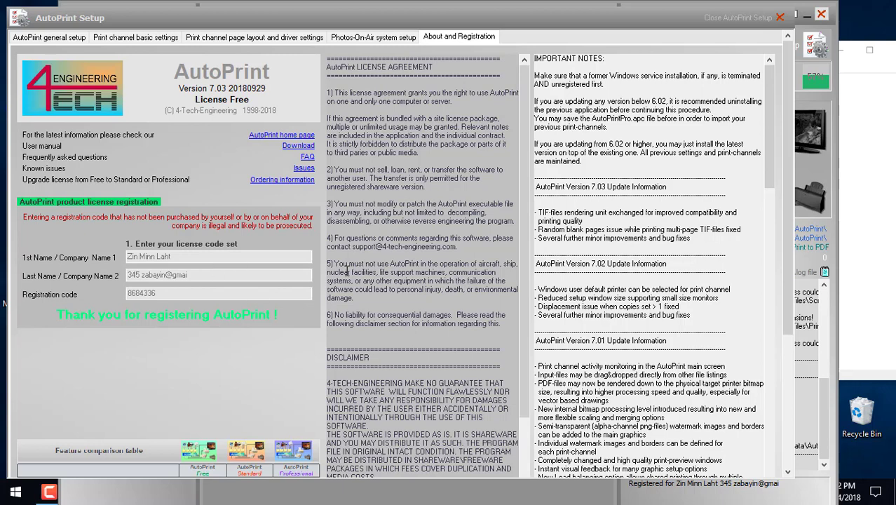
click(780, 18)
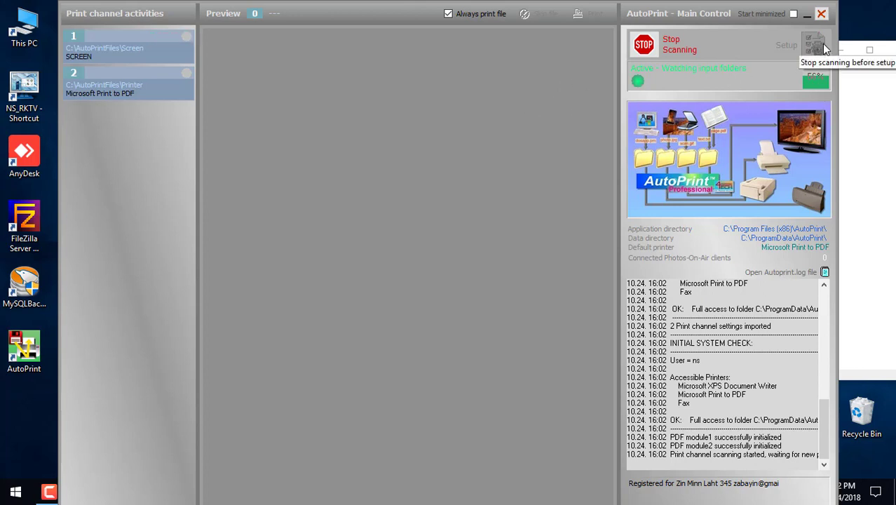
Step: Stop channel scanning and open AutoPrint Setup to view the Screen and Printer channels
click(651, 59)
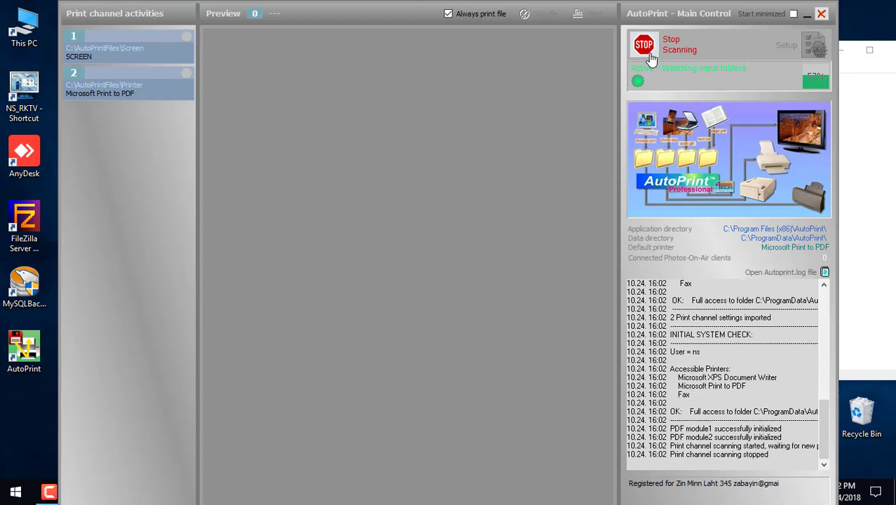
click(812, 50)
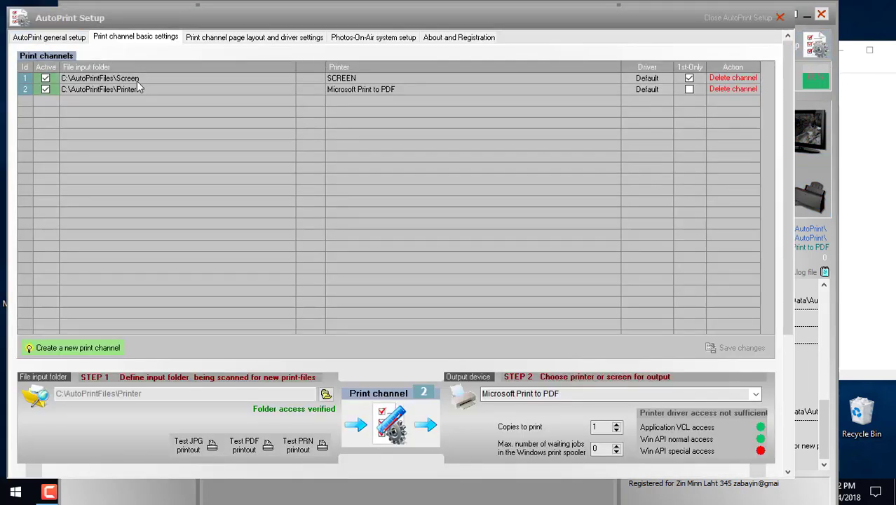
click(162, 78)
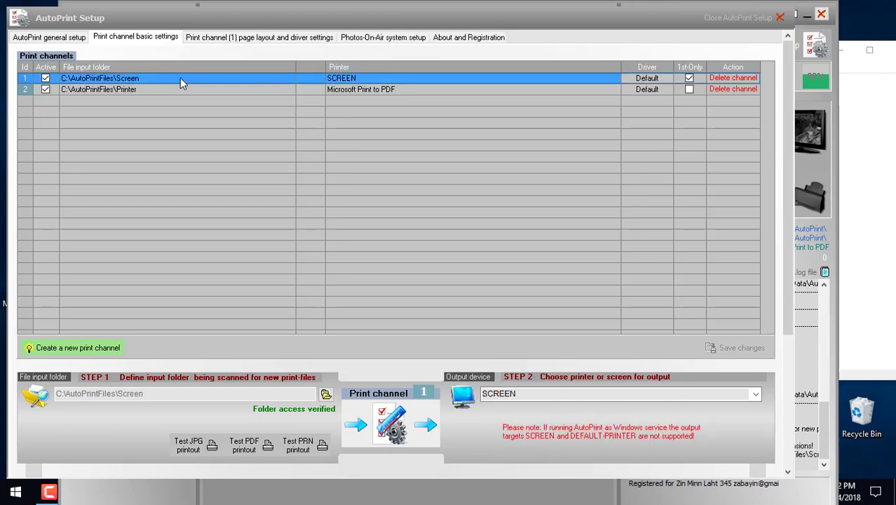
click(254, 90)
click(265, 78)
Step: Reopen AutoPrint Setup, move it aside, and review the Screen and Printer channels
key(Escape)
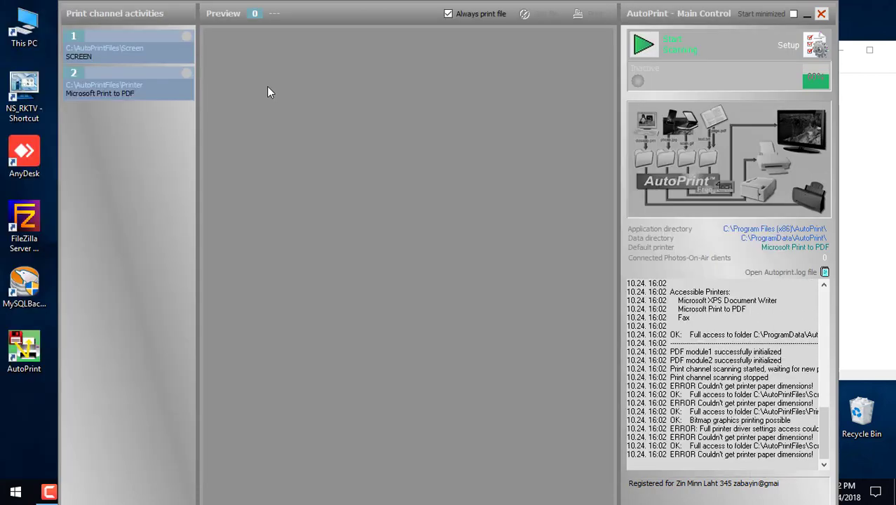
click(816, 44)
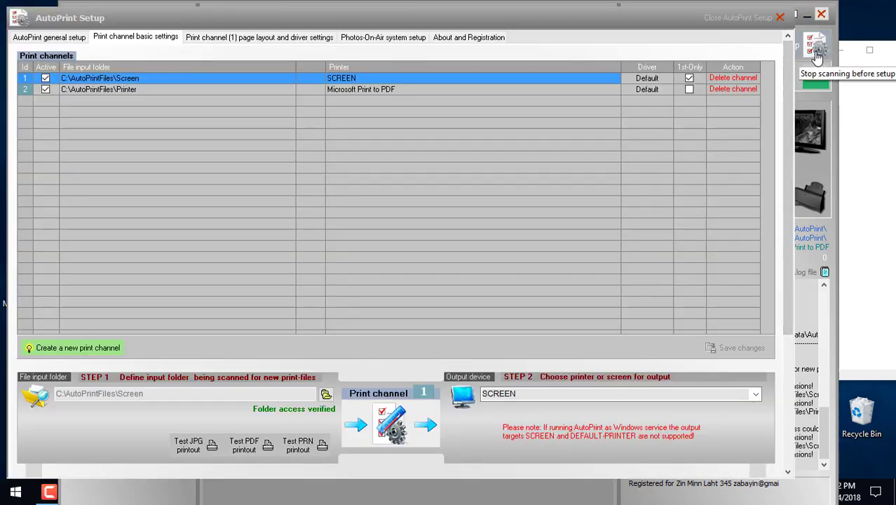
drag(654, 21, 682, 31)
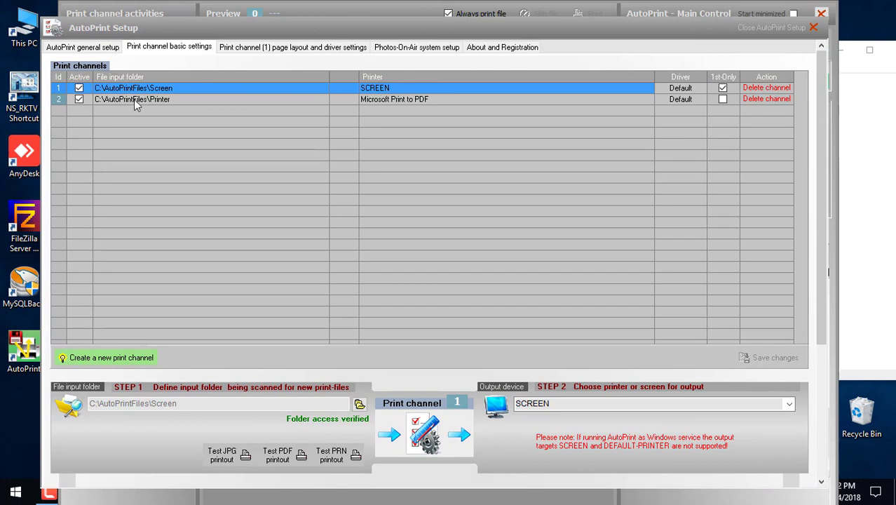
click(160, 99)
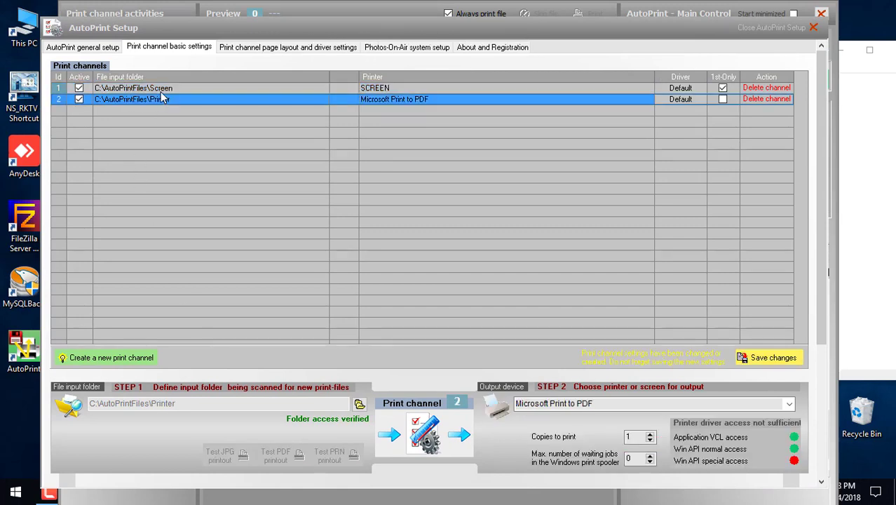
click(166, 89)
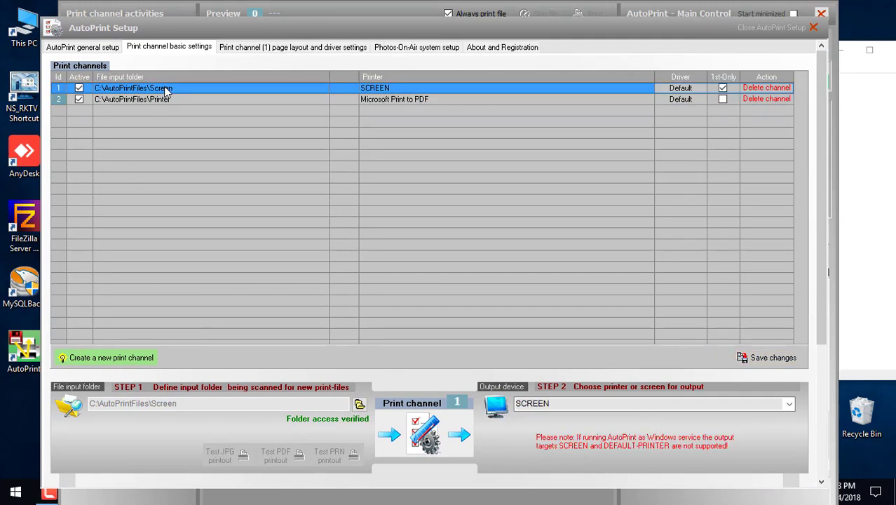
Step: Set channel 1's input folder to D:\NS_RKTV8\NS_RKTV8\Printer\P1
click(165, 96)
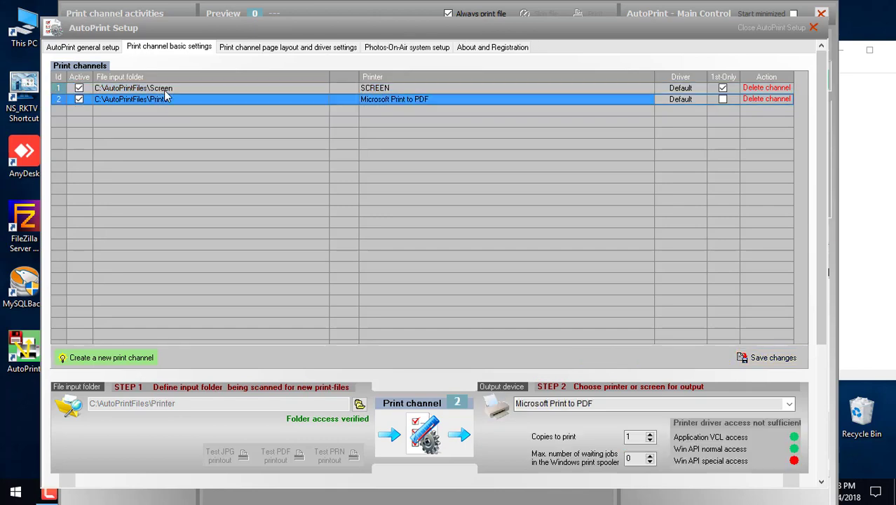
click(165, 93)
click(167, 98)
click(170, 91)
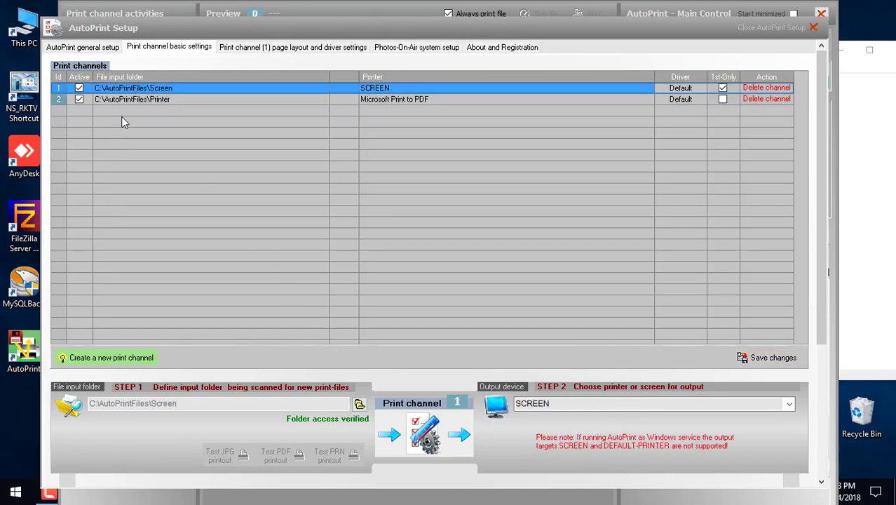
click(359, 405)
key(alt+Down)
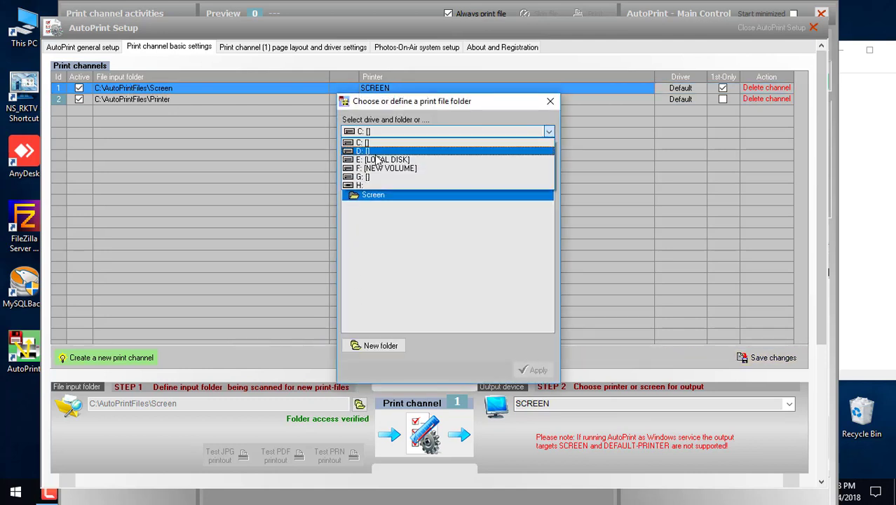
click(375, 152)
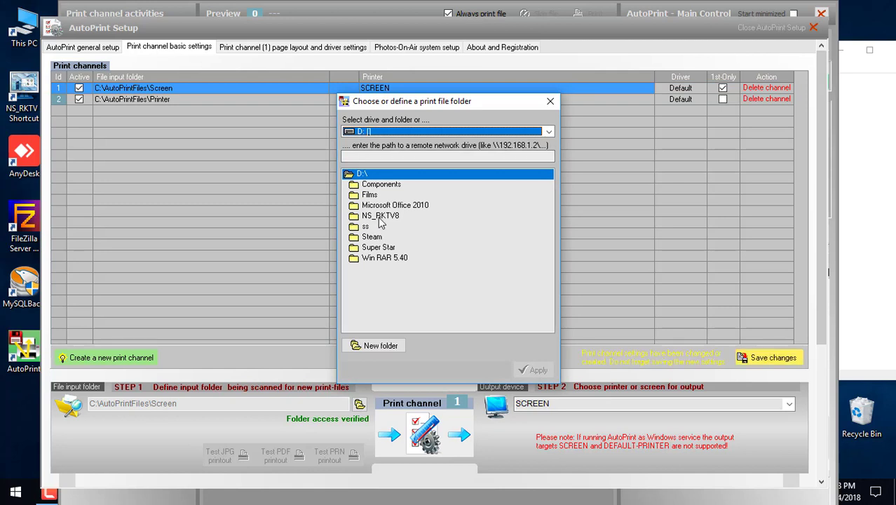
double_click(380, 216)
double_click(380, 194)
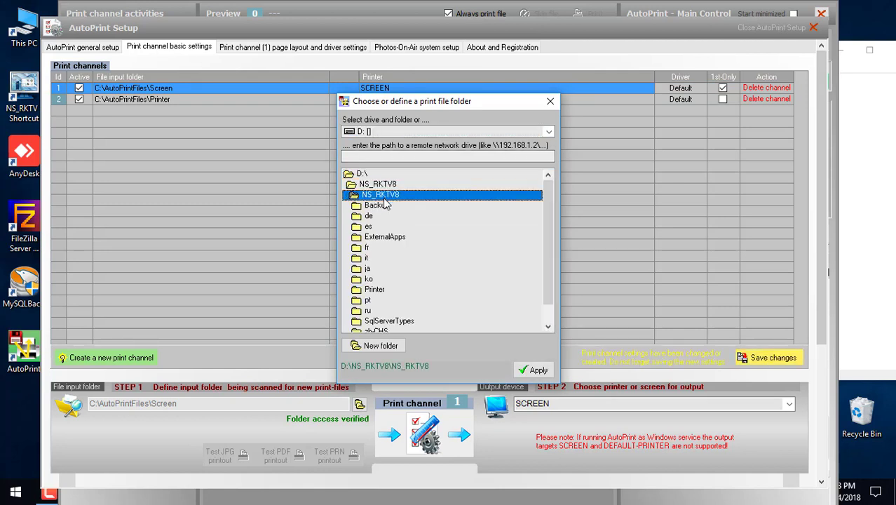
double_click(378, 289)
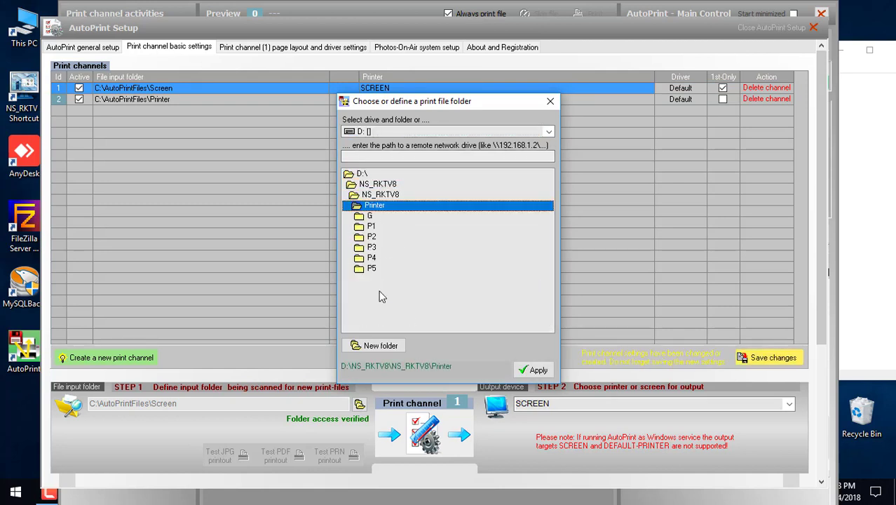
double_click(373, 227)
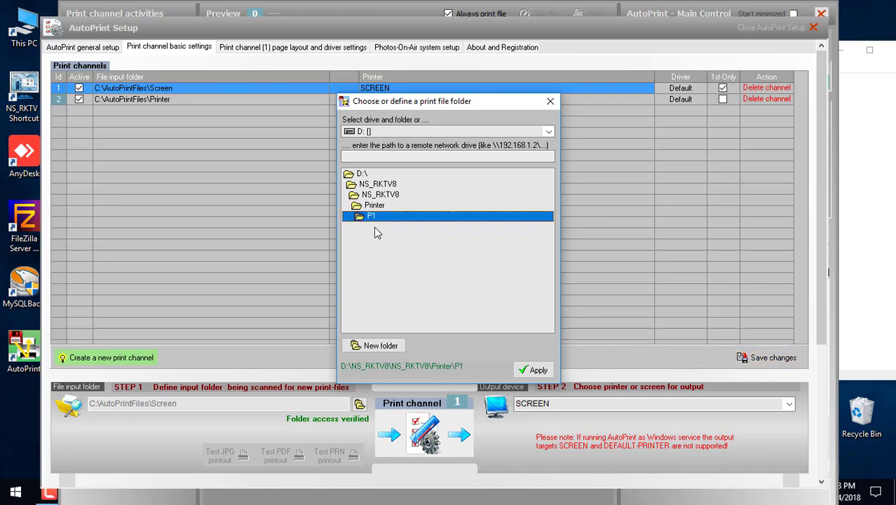
click(534, 370)
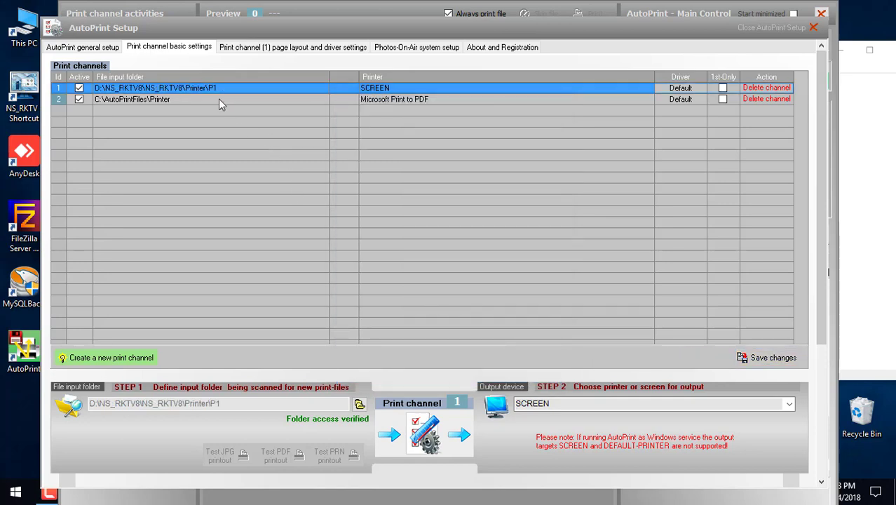
Step: Set channel 2's input folder to D:\NS_RKTV8\NS_RKTV8\Printer\P2
click(219, 99)
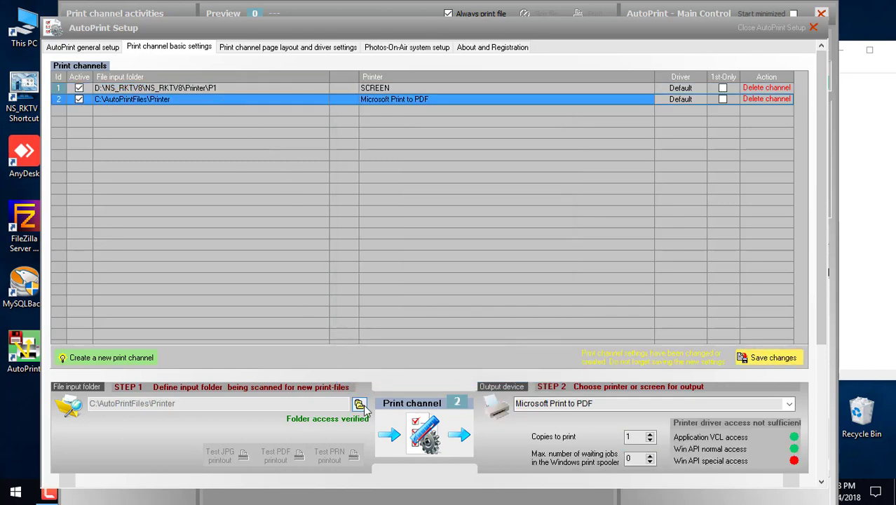
click(359, 404)
click(392, 199)
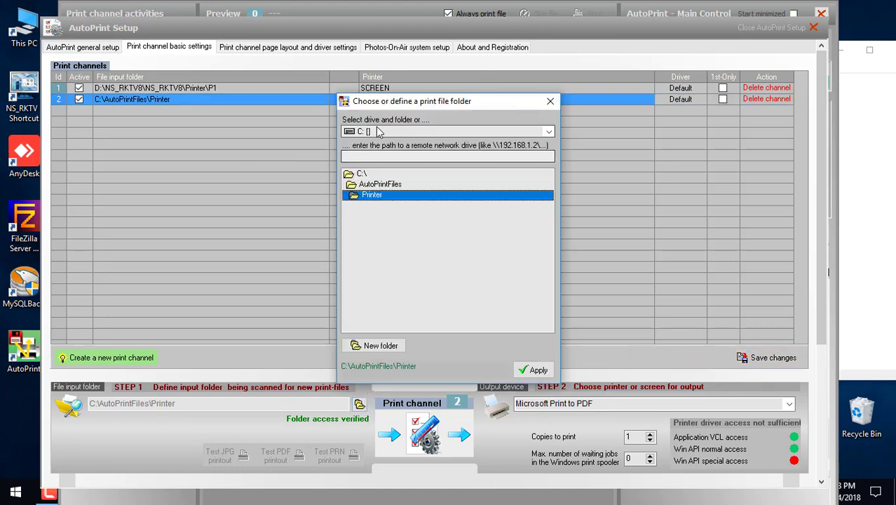
click(379, 131)
click(376, 154)
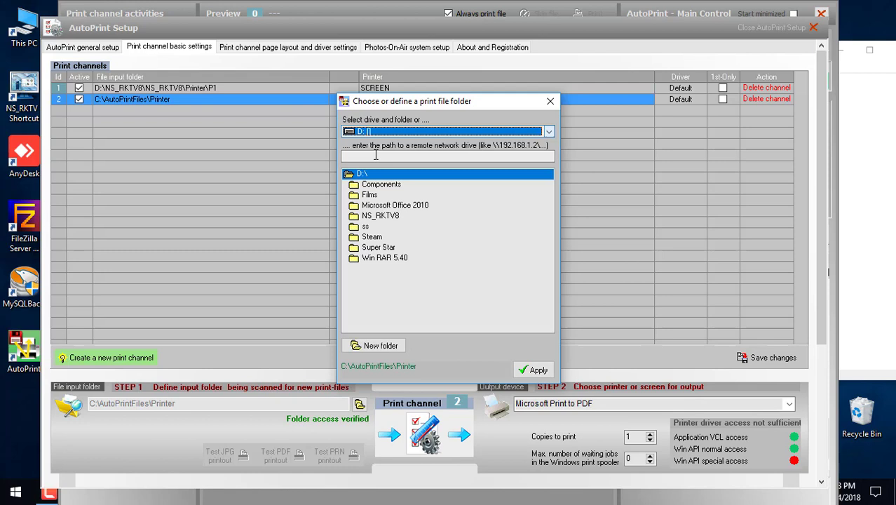
double_click(373, 216)
click(385, 196)
double_click(384, 196)
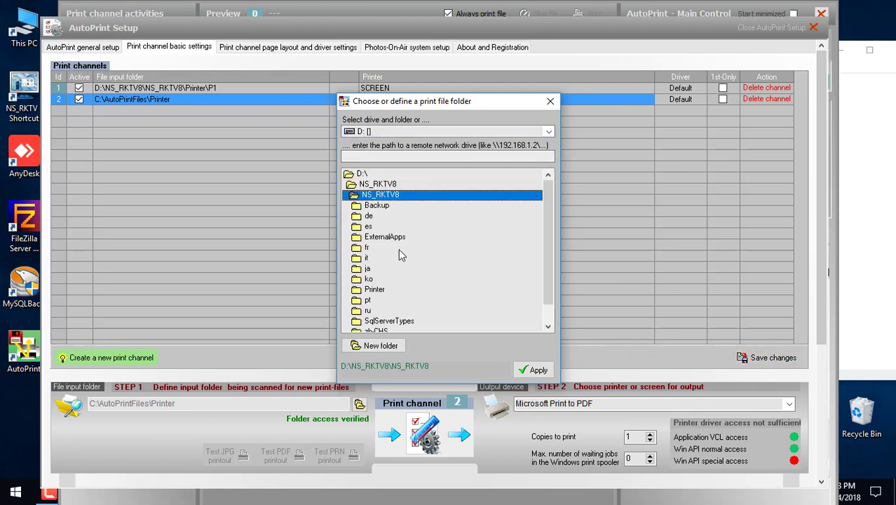
double_click(385, 293)
double_click(373, 227)
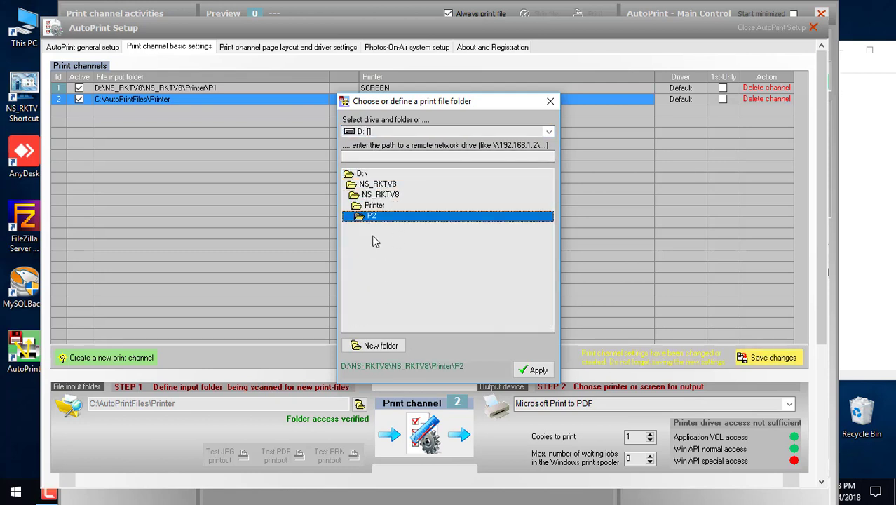
click(532, 371)
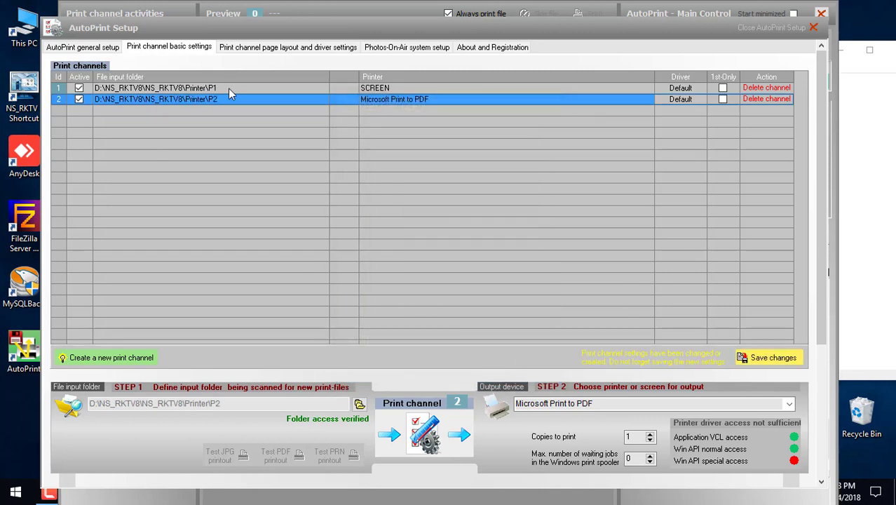
click(228, 88)
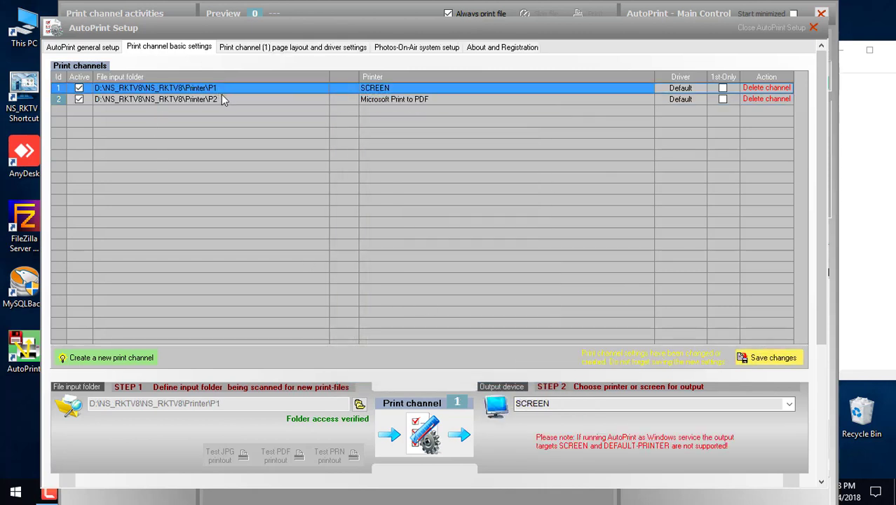
Step: Set channel 1's output device to Microsoft Print to PDF
click(225, 100)
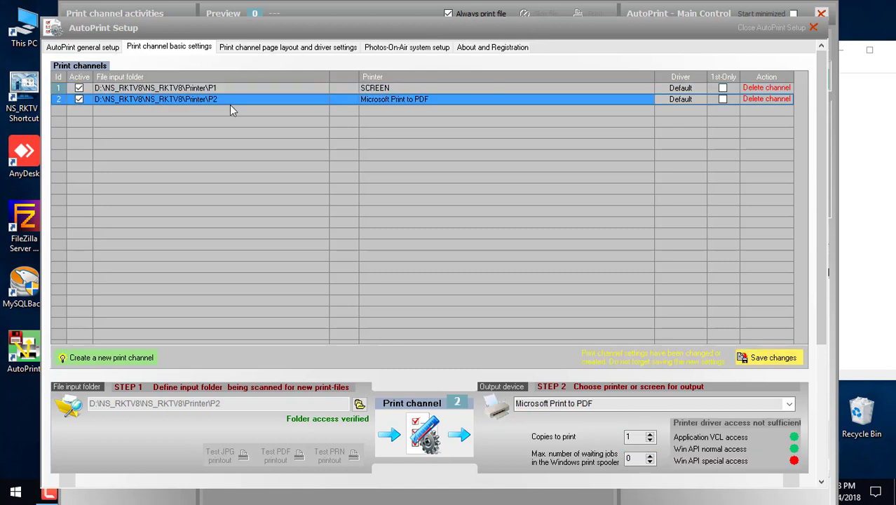
click(423, 89)
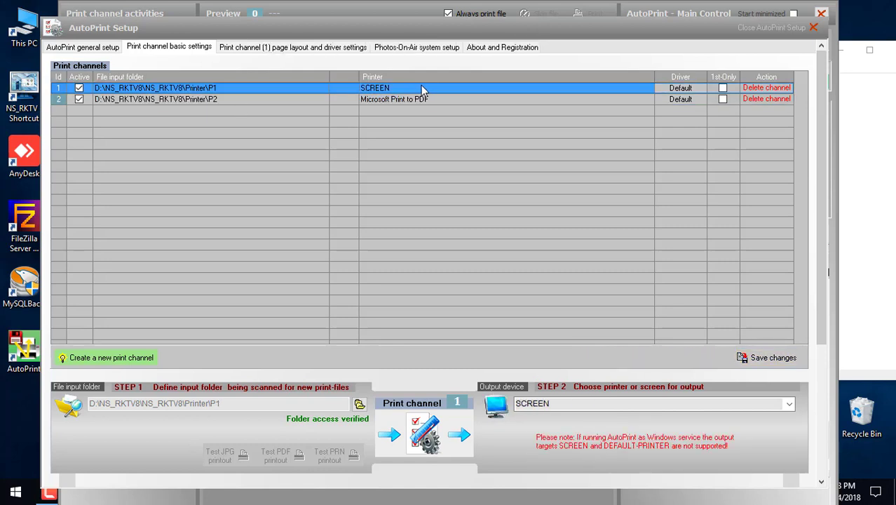
click(790, 405)
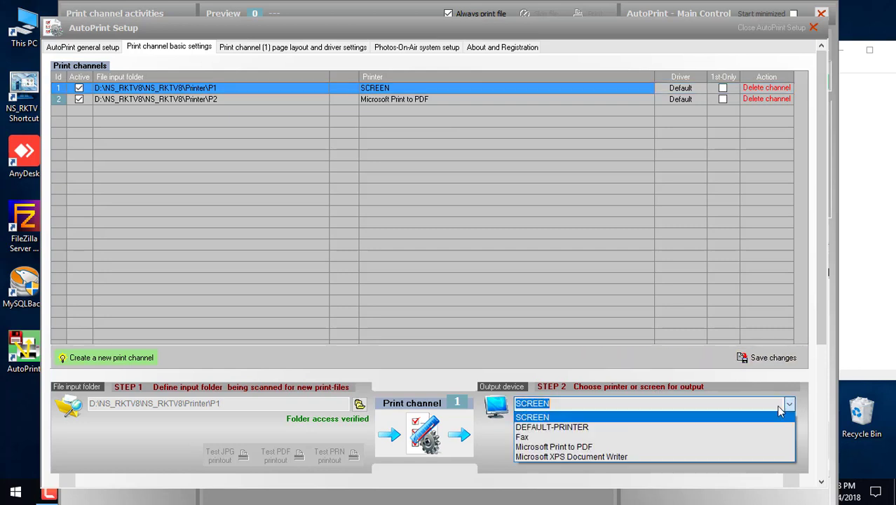
click(627, 447)
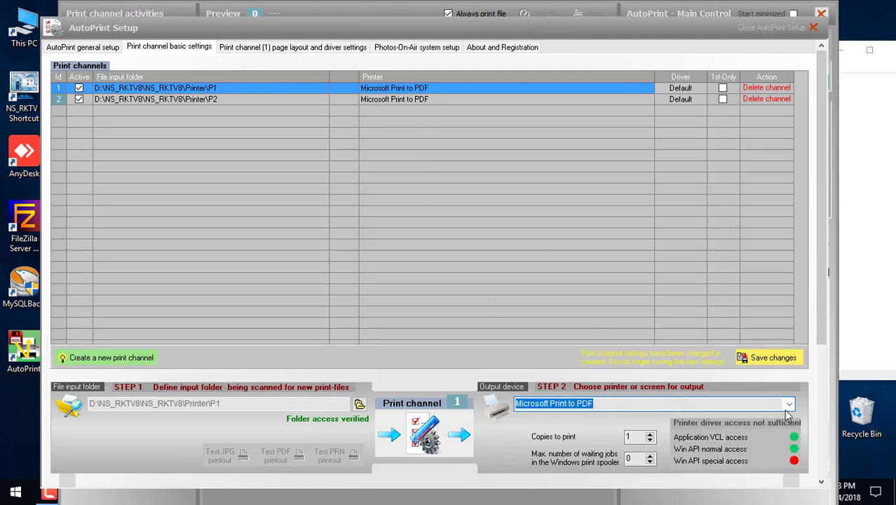
Step: Set channel 2's output device to Microsoft XPS Document Writer and save the changes
click(405, 100)
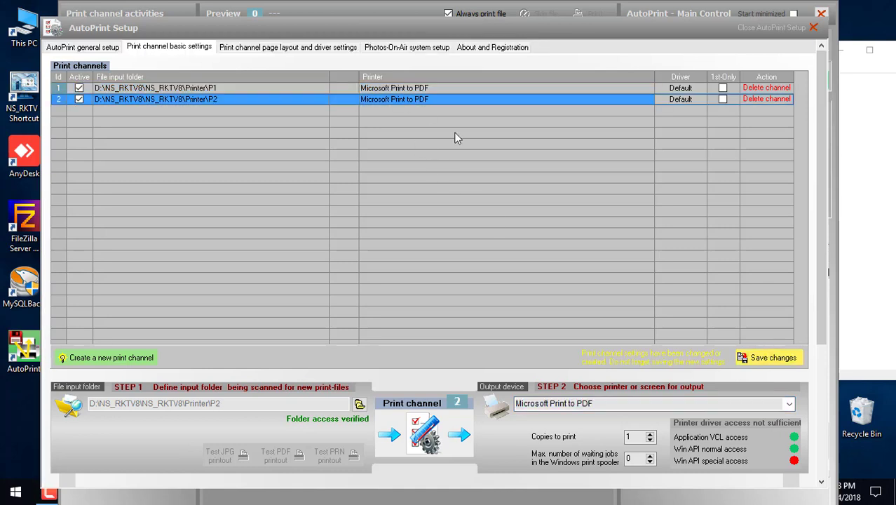
click(793, 403)
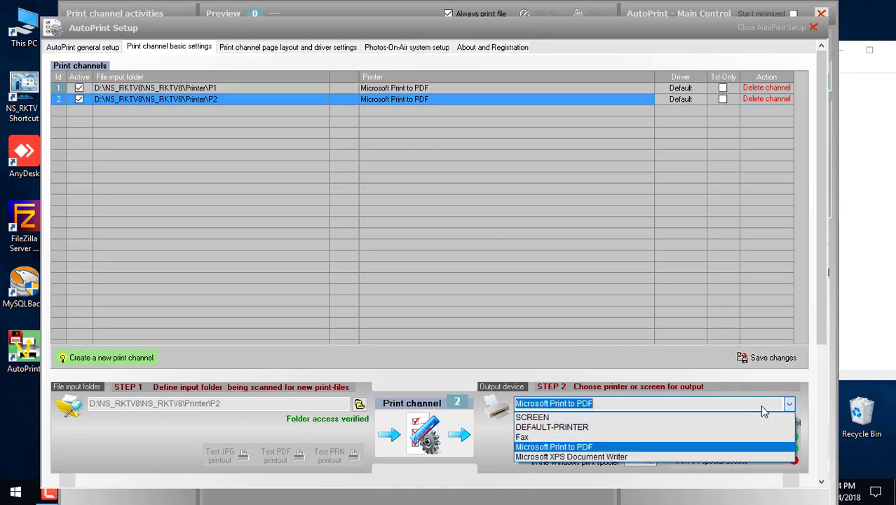
click(609, 454)
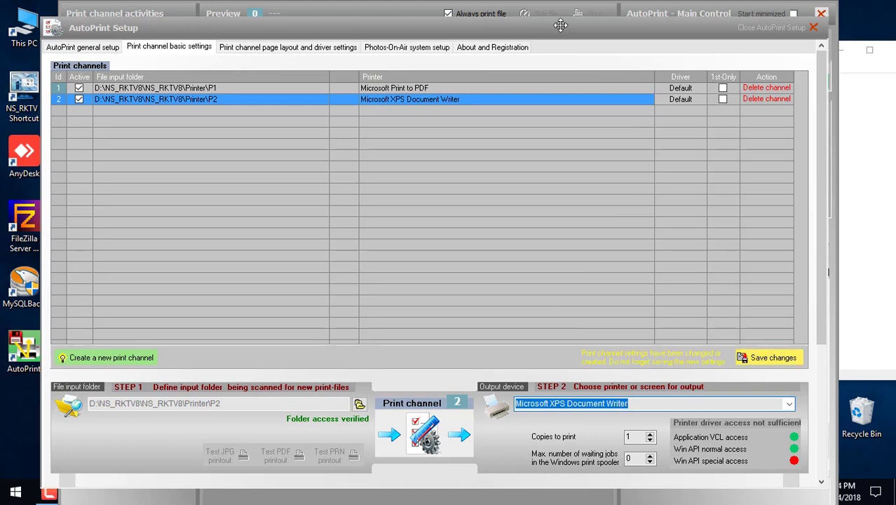
mouse_move(564, 28)
mouse_down()
mouse_move(563, 3)
mouse_move(563, 14)
mouse_up()
click(775, 342)
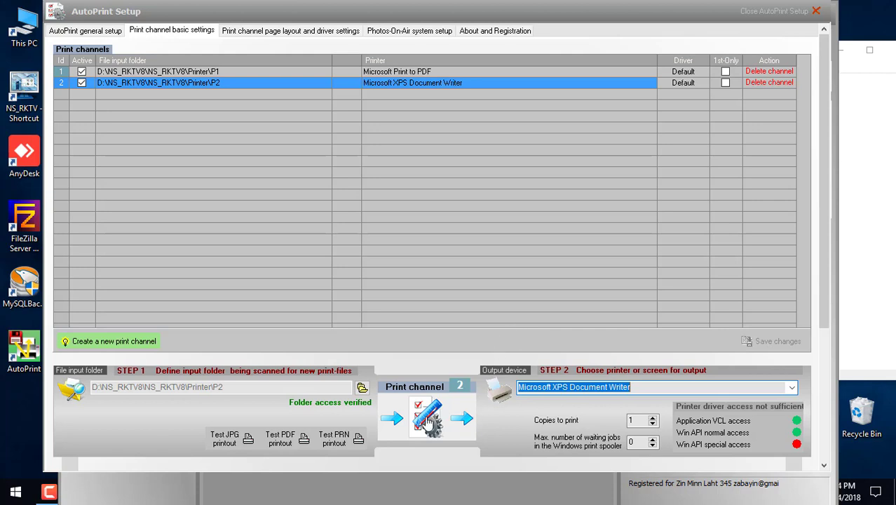
click(396, 72)
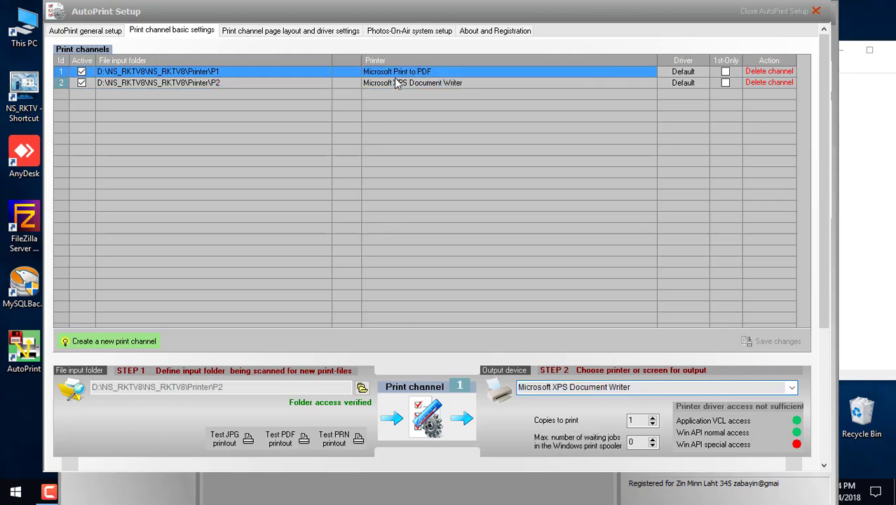
click(397, 80)
key(Up)
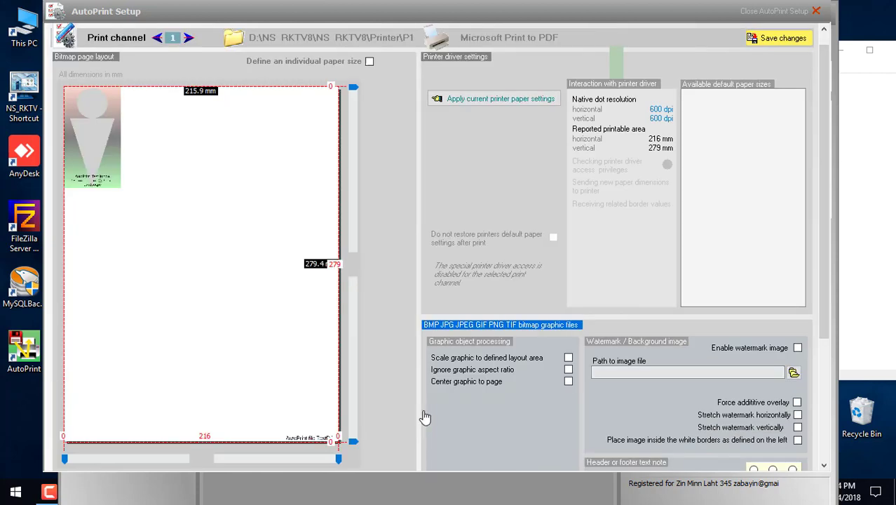
click(426, 416)
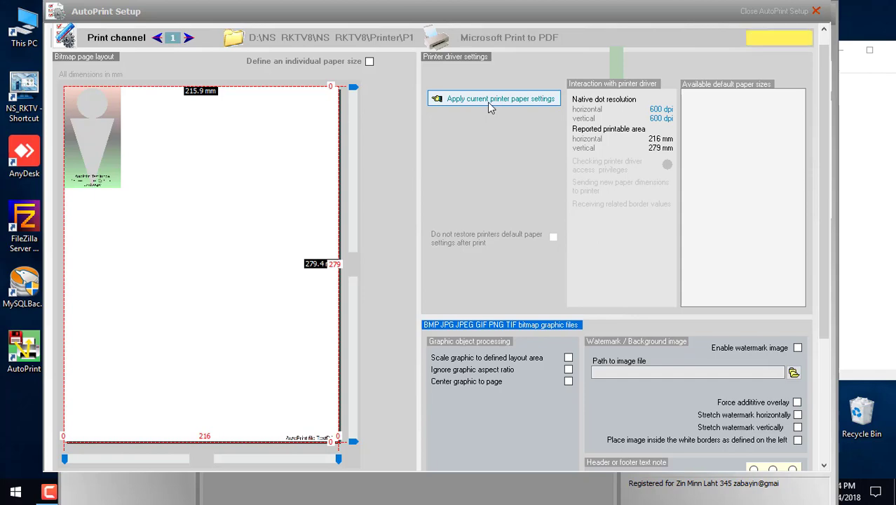
click(815, 11)
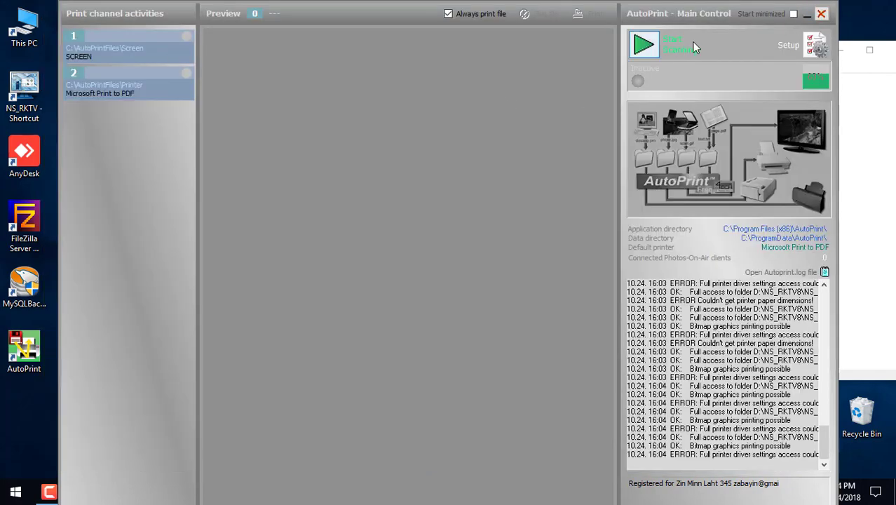
click(814, 44)
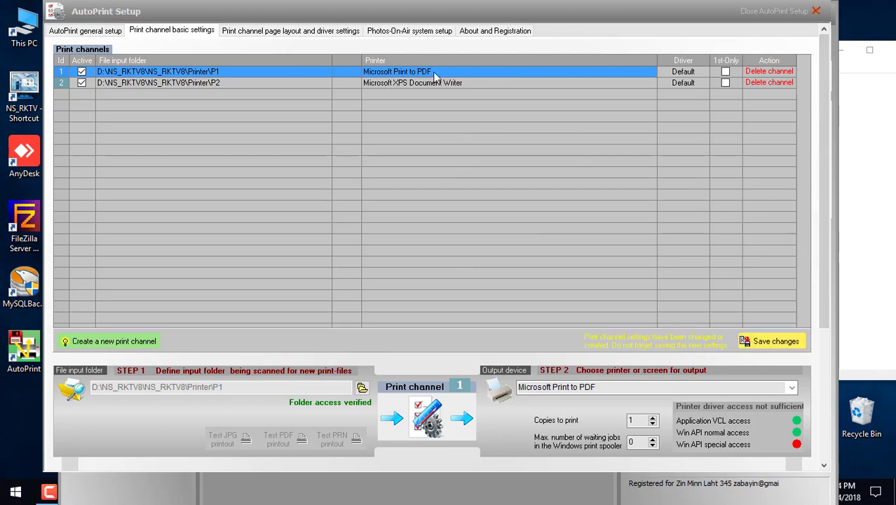
click(431, 84)
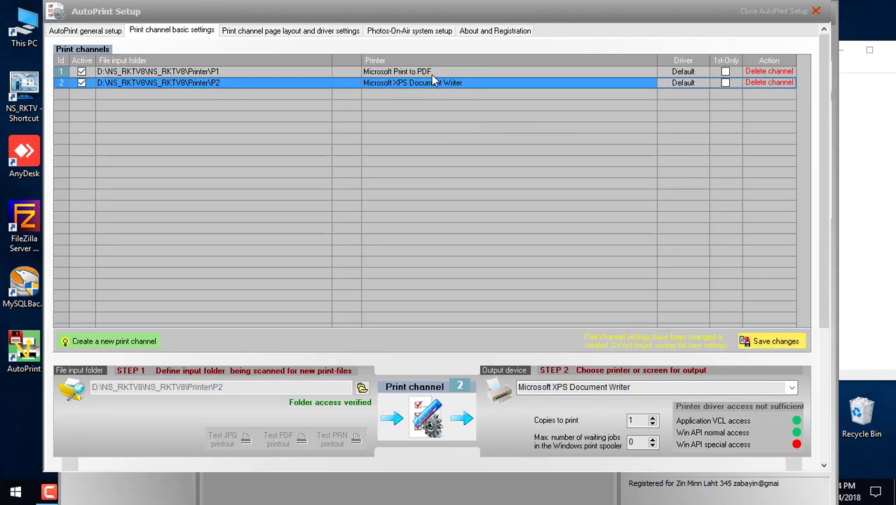
click(432, 73)
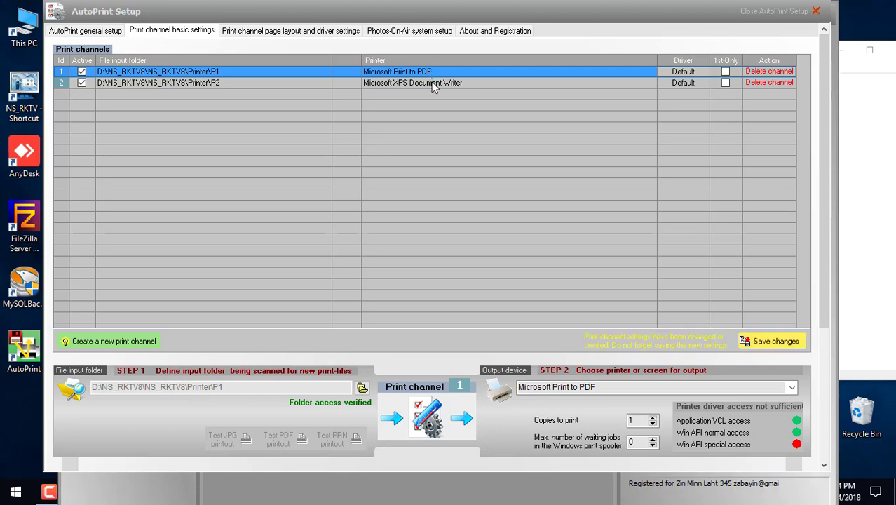
click(434, 82)
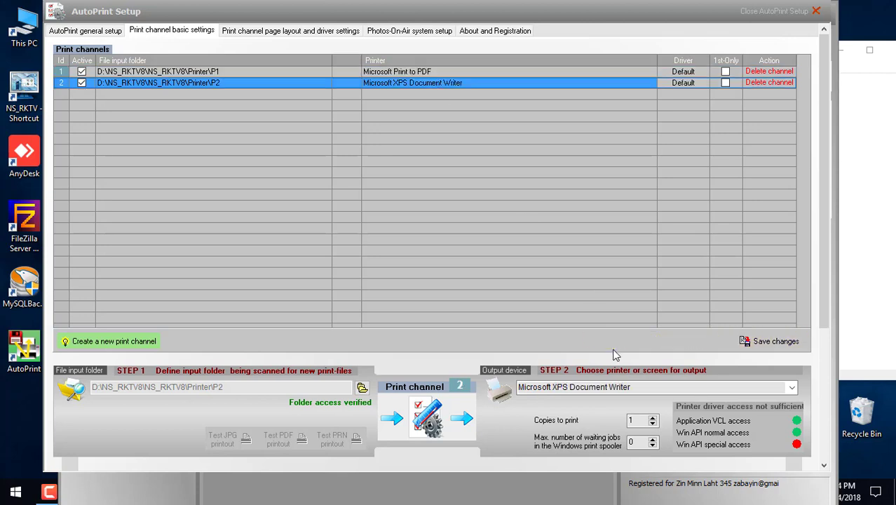
click(420, 410)
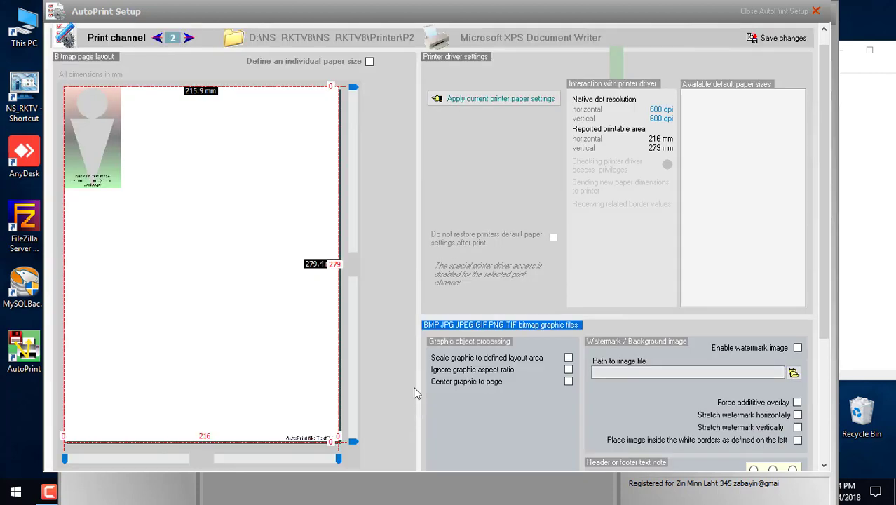
click(475, 102)
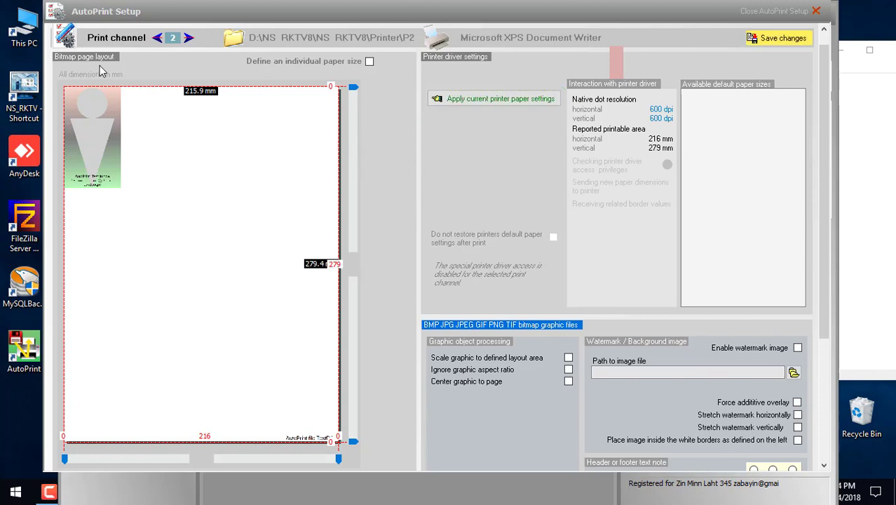
click(816, 10)
click(814, 46)
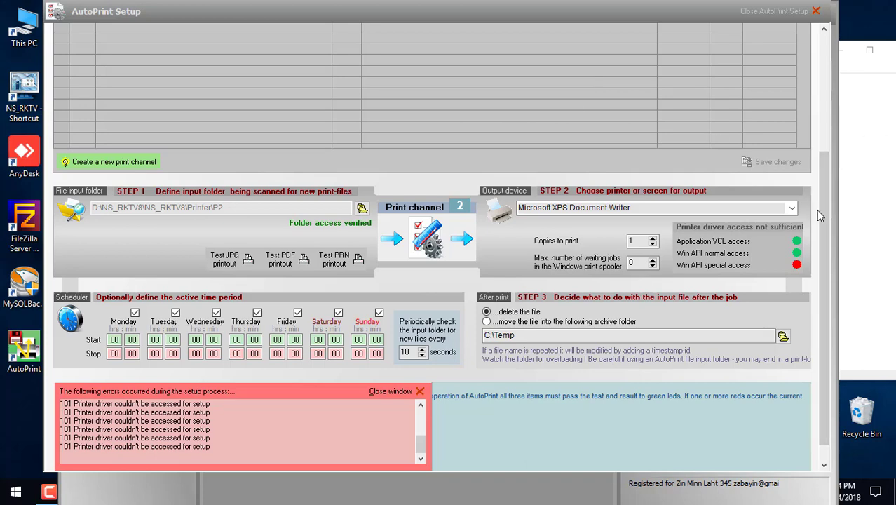
drag(823, 209, 827, 83)
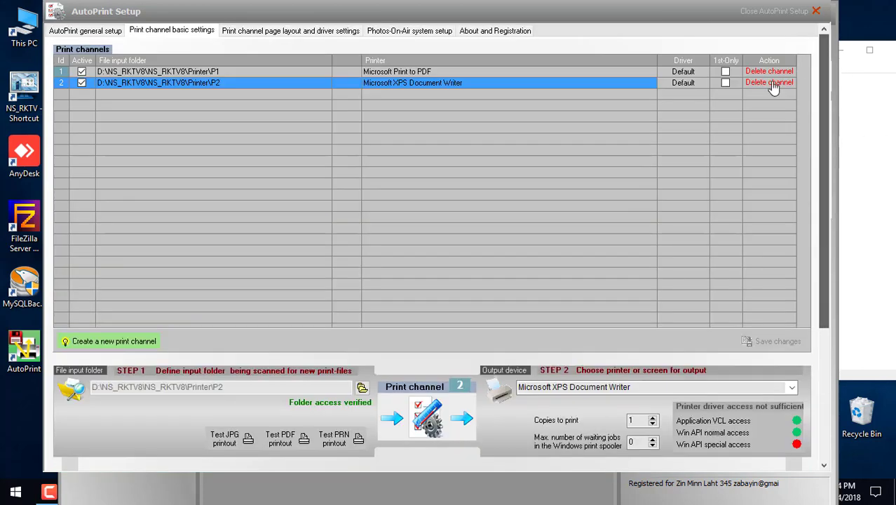
Step: Apply the current printer paper settings to print channels 1 and 2
click(441, 72)
click(424, 412)
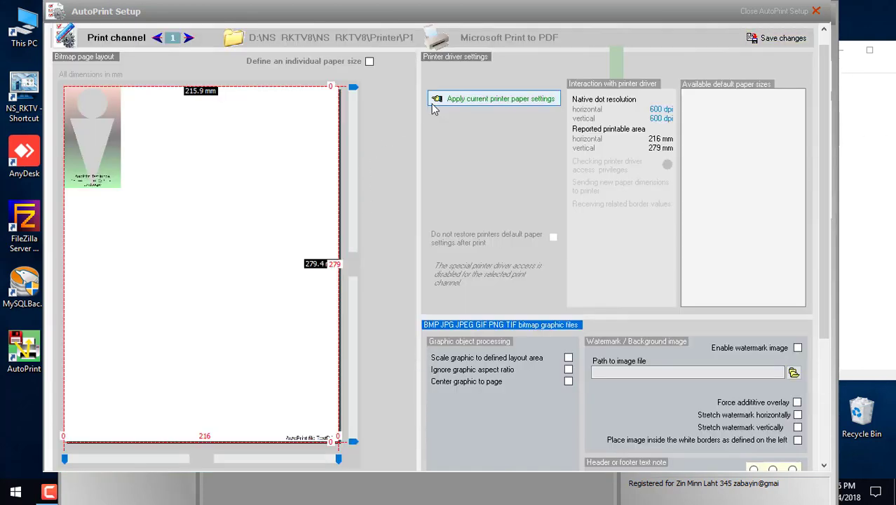
click(466, 100)
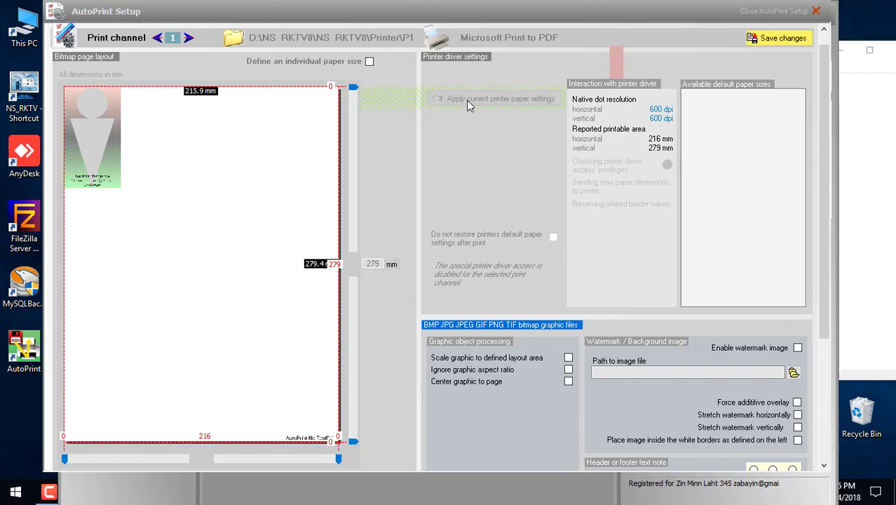
click(189, 39)
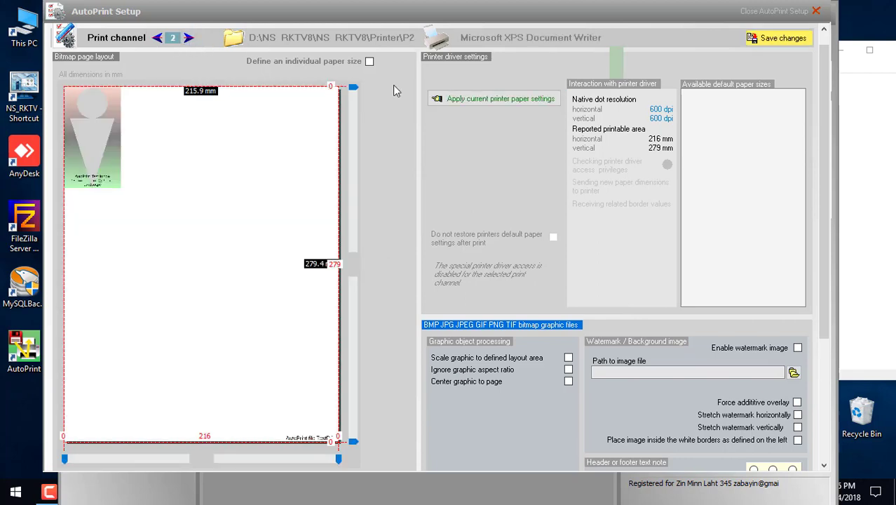
click(479, 102)
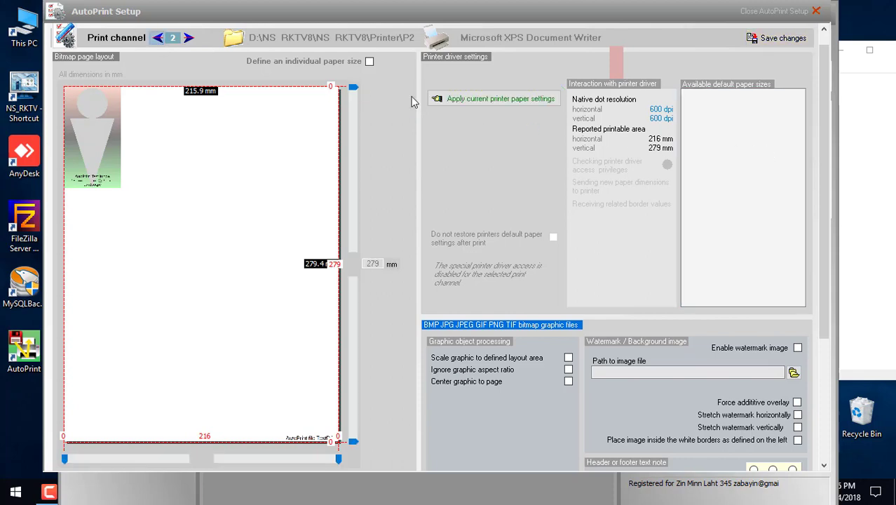
click(158, 38)
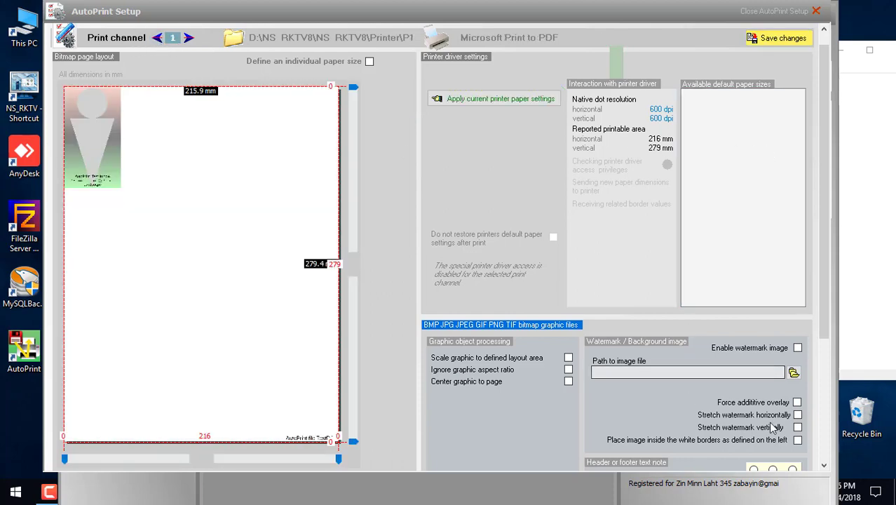
Step: Delete the 'AutoPrint file <N>' footer note on both channels, save, and close Setup
scroll(825, 409, down, 3)
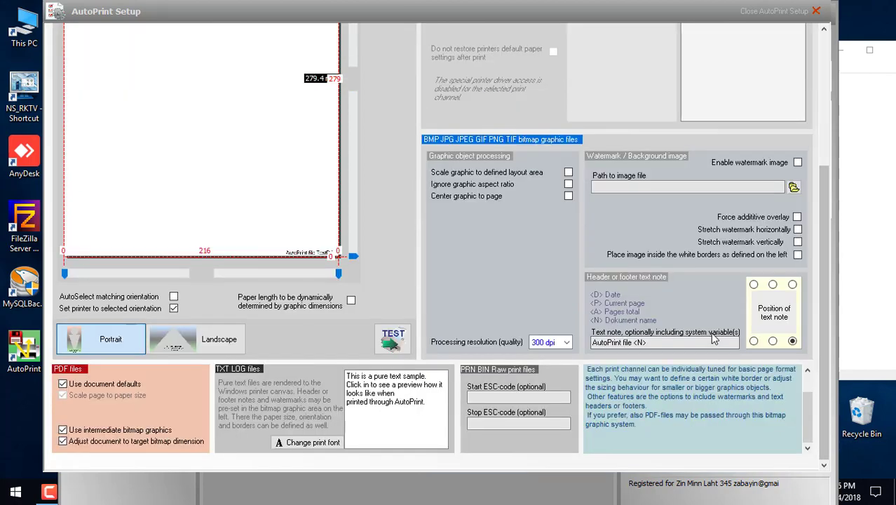
drag(639, 342, 546, 331)
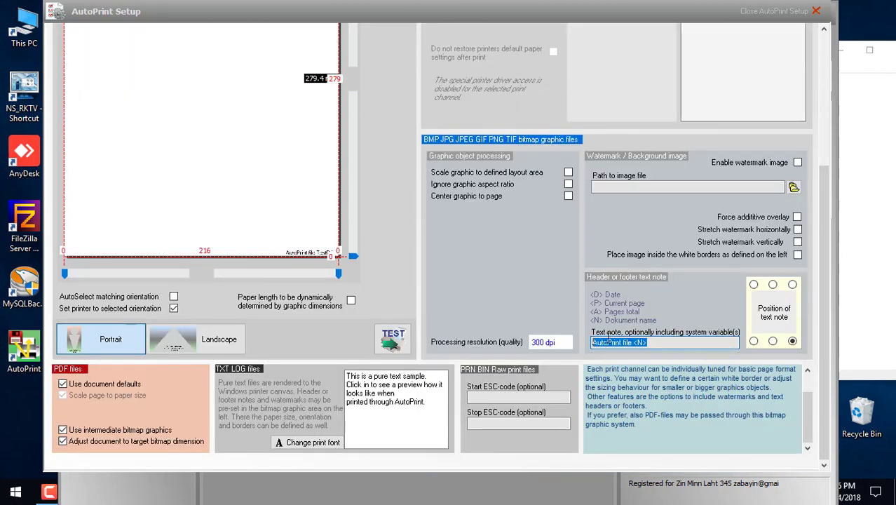
key(BackSpace)
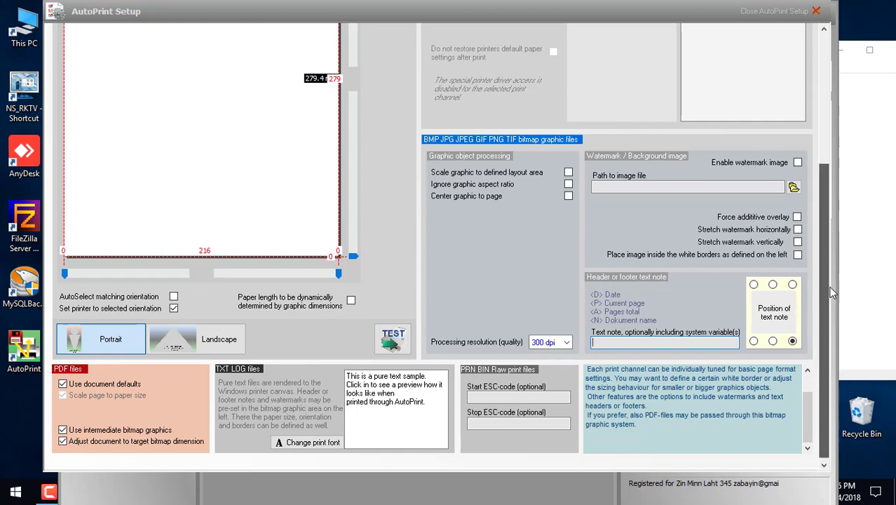
drag(827, 292, 817, 133)
click(188, 54)
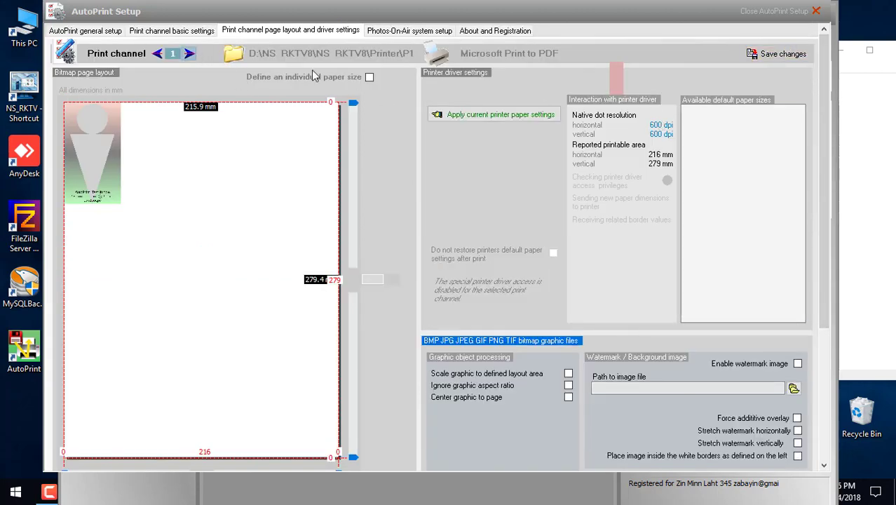
drag(823, 155, 822, 309)
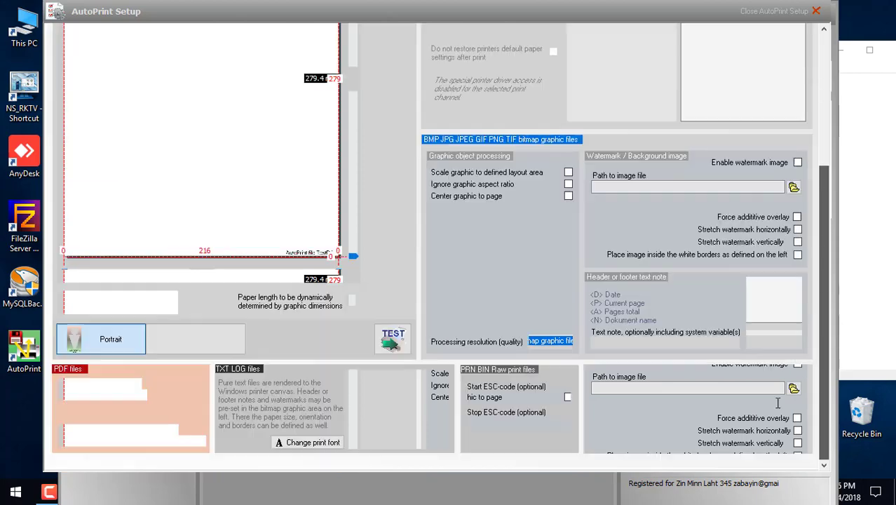
triple_click(605, 341)
key(BackSpace)
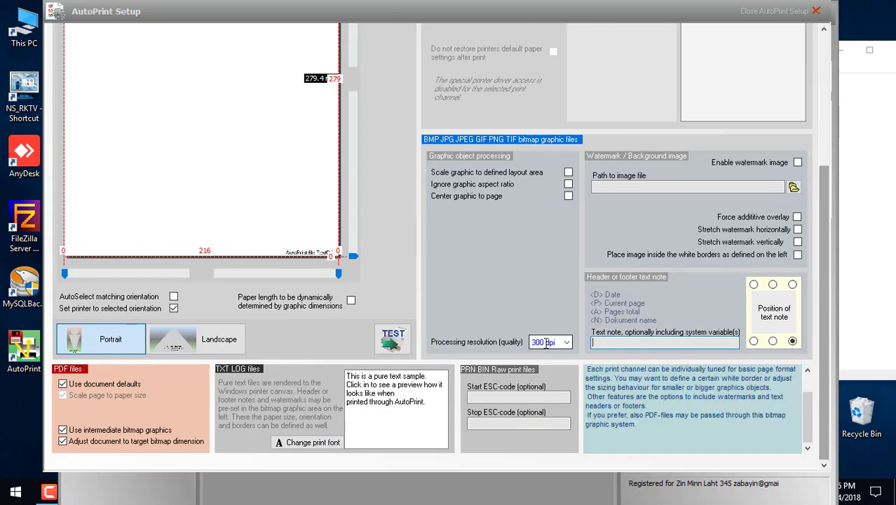
drag(826, 403, 780, 179)
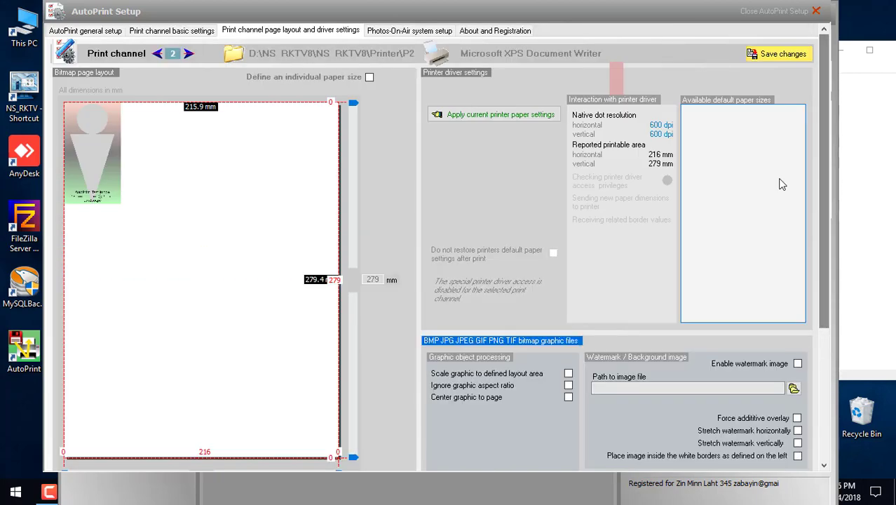
click(783, 56)
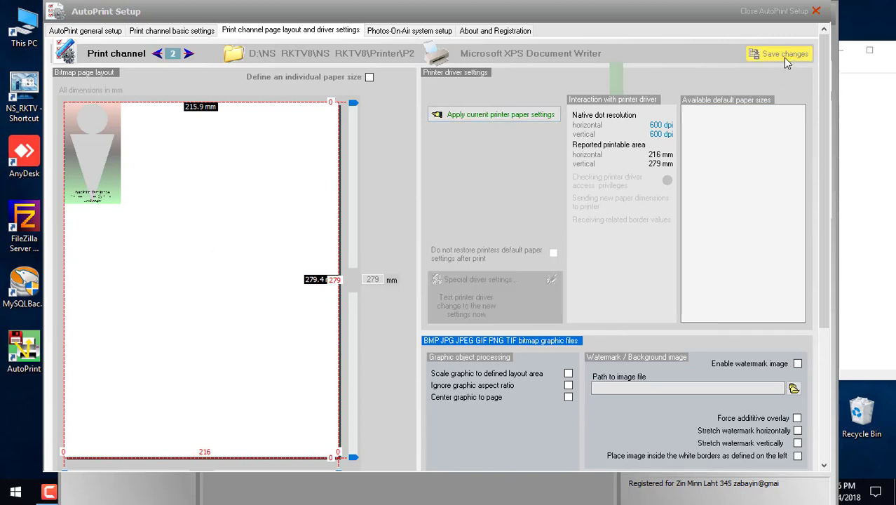
click(786, 17)
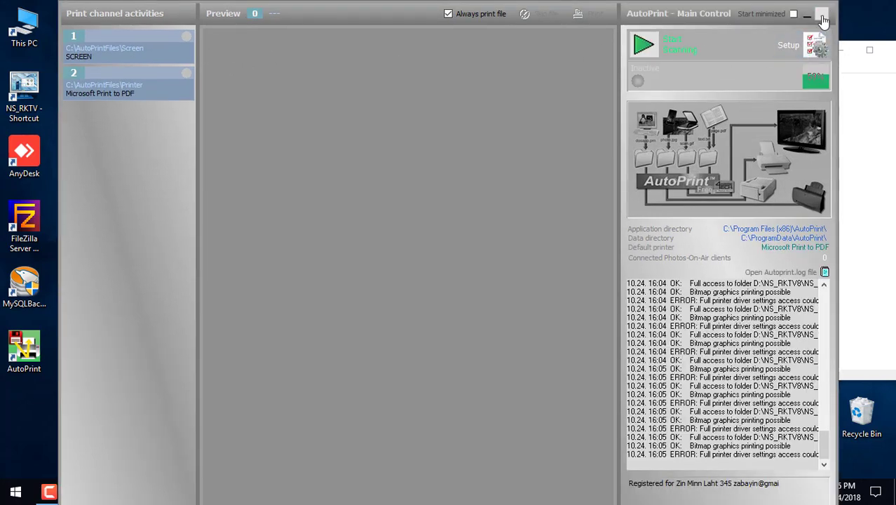
Step: Close AutoPrint, Notepad and the AutoPrintPro folder, then run AutoPrint as administrator
click(821, 13)
click(378, 216)
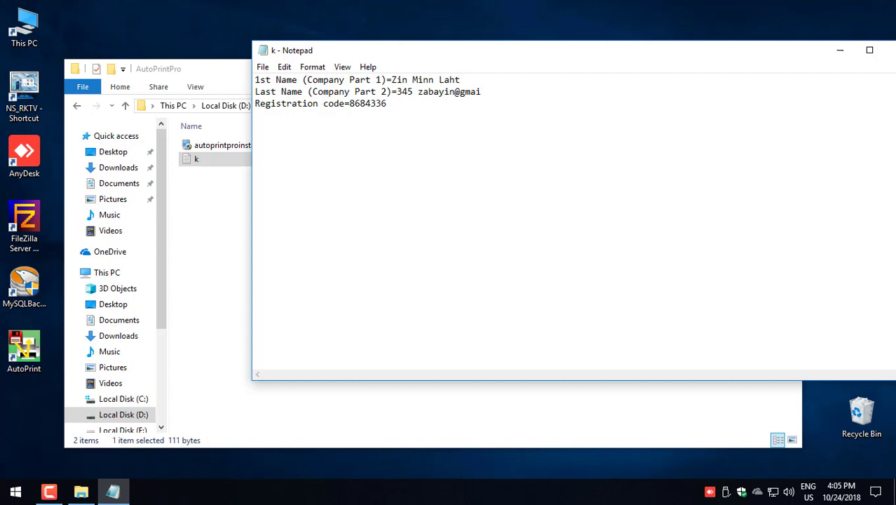
click(889, 50)
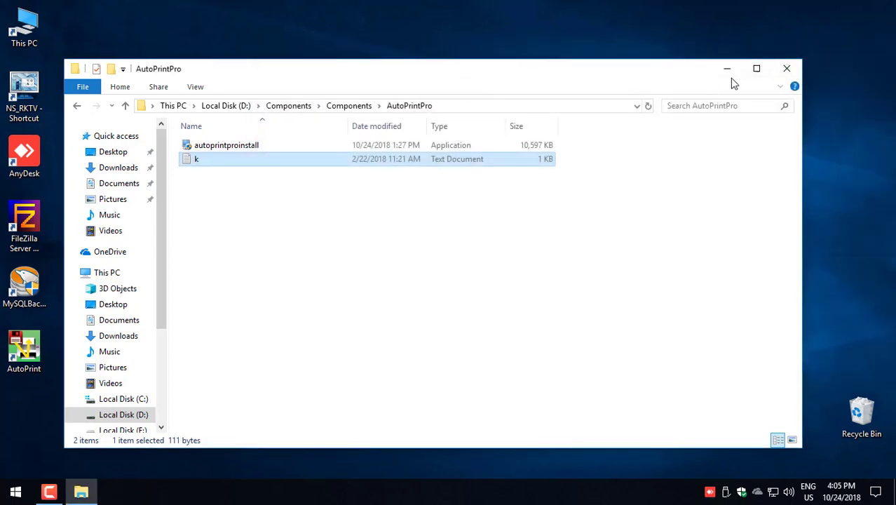
click(779, 77)
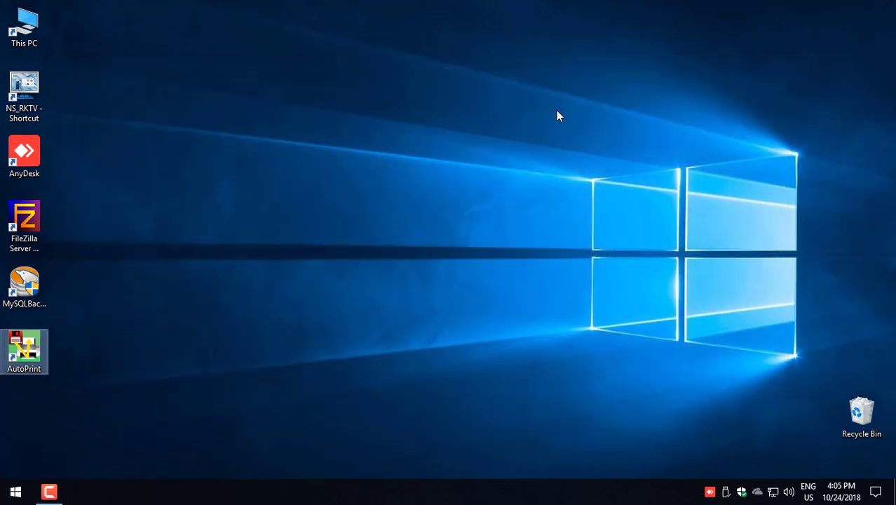
right_click(24, 354)
click(90, 86)
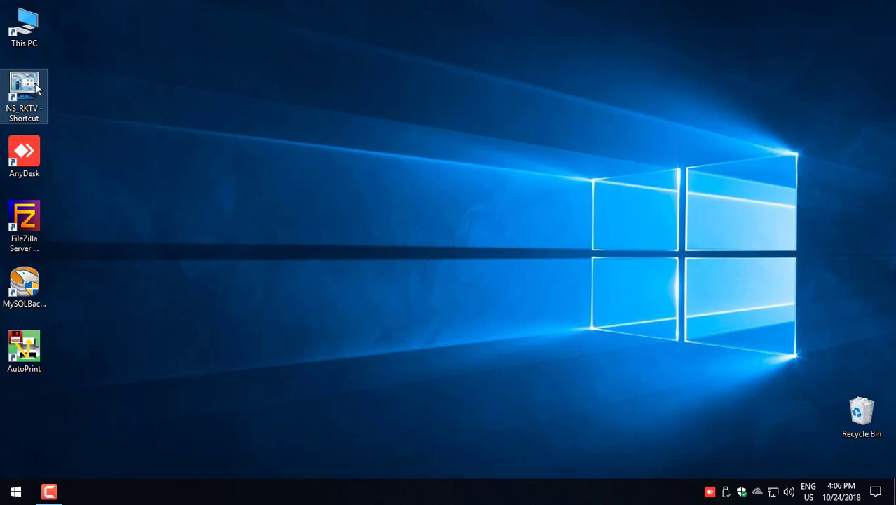
double_click(20, 25)
double_click(399, 272)
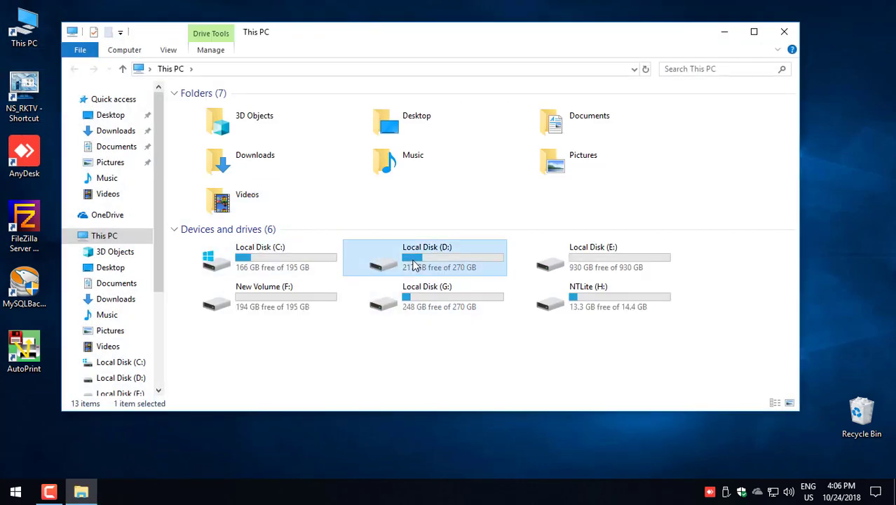
double_click(212, 150)
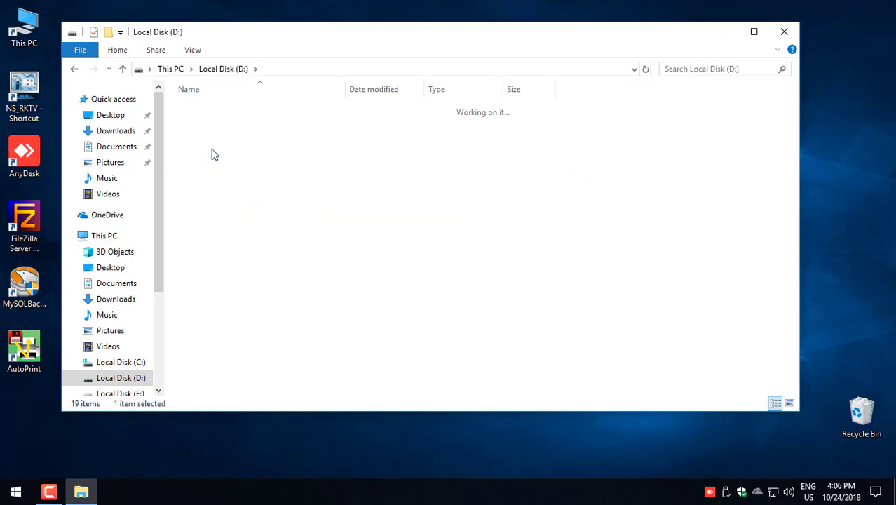
double_click(214, 110)
double_click(204, 218)
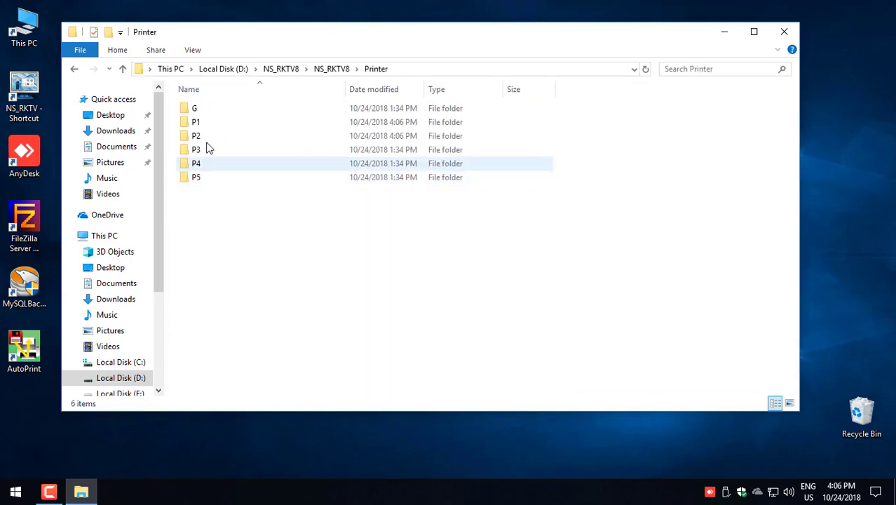
click(205, 124)
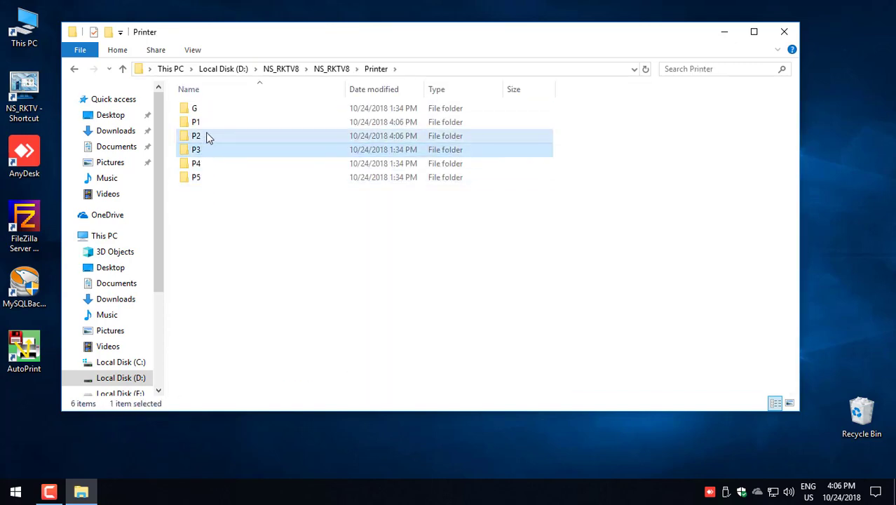
click(205, 137)
click(433, 318)
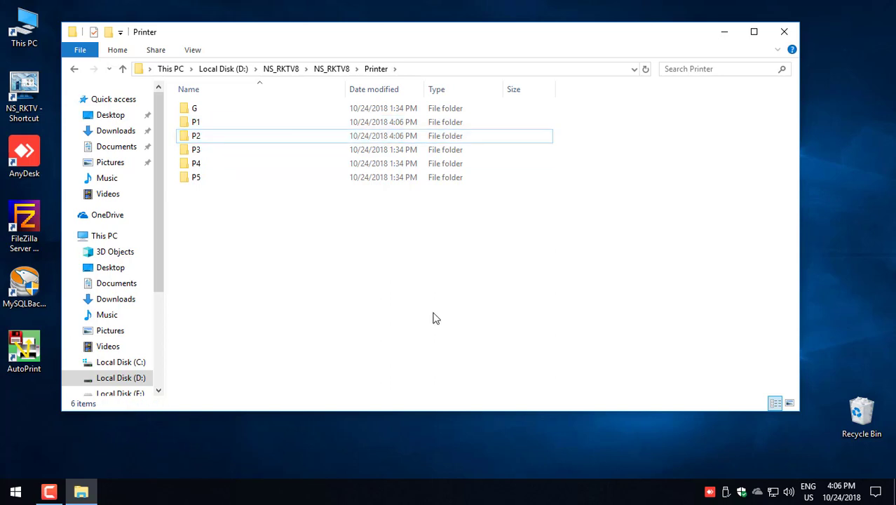
double_click(192, 122)
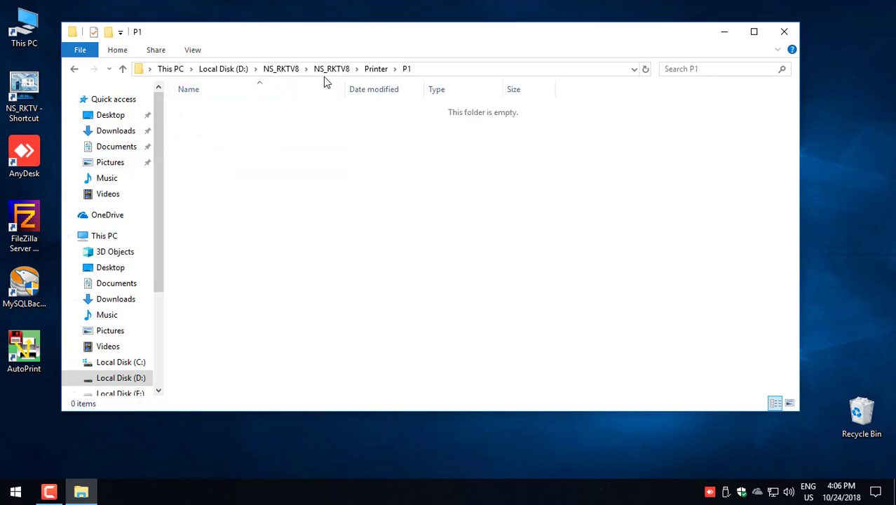
click(375, 69)
click(314, 264)
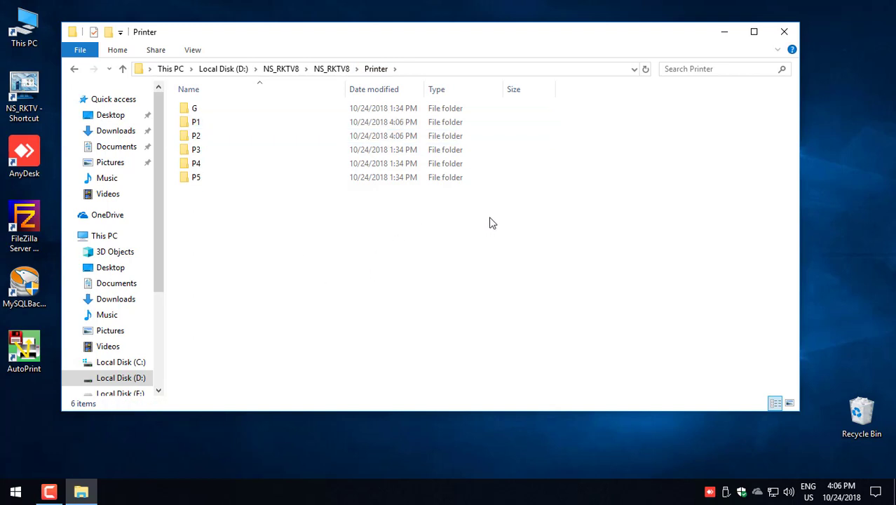
click(784, 32)
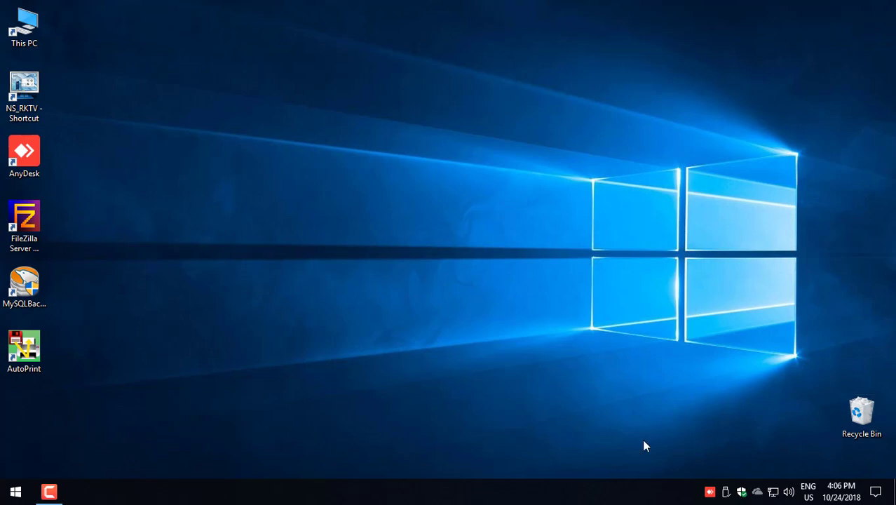
Step: Search 'firew' in Start and open Windows Defender Firewall with Advanced Security
click(3, 496)
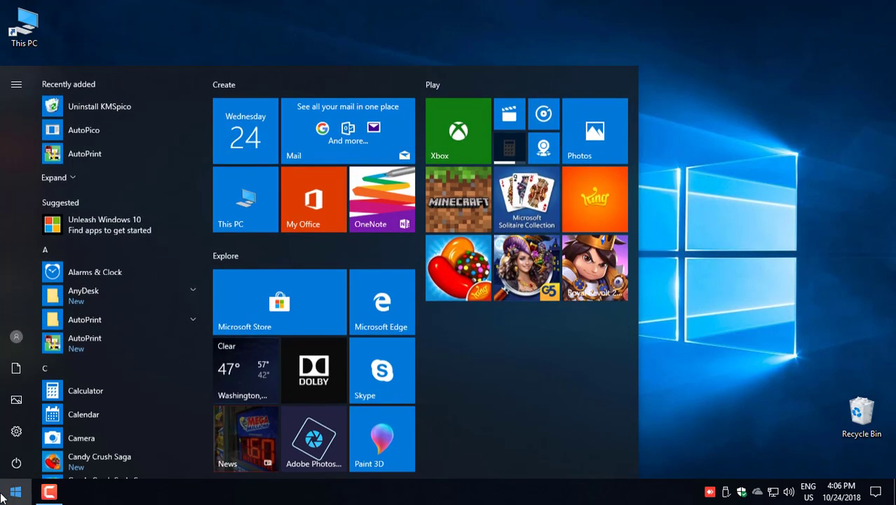
click(4, 496)
text(fire)
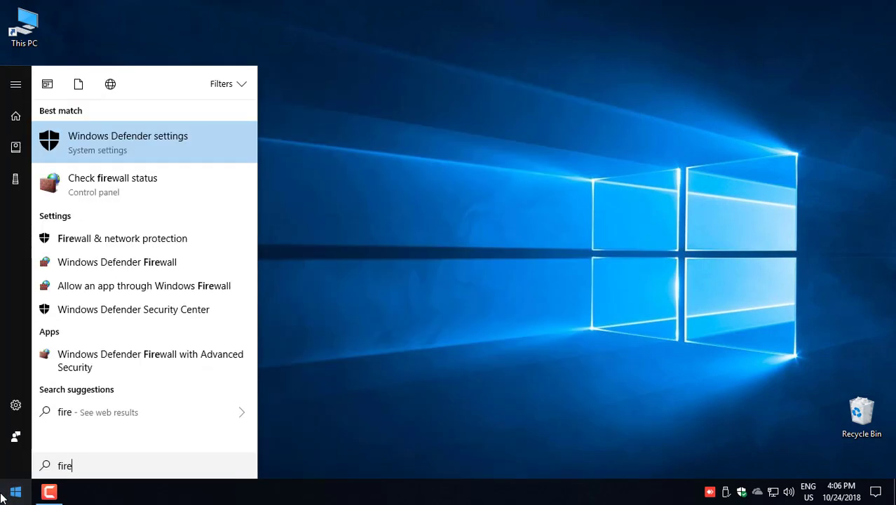
text(w)
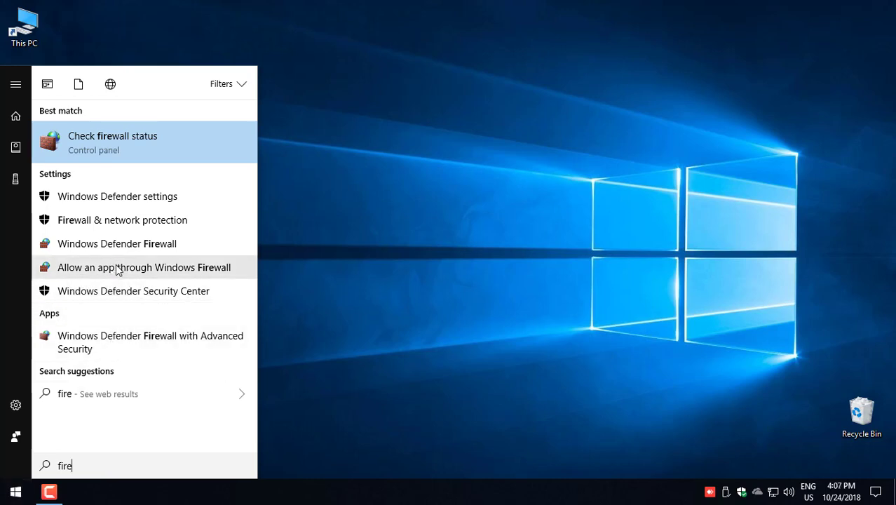
click(126, 141)
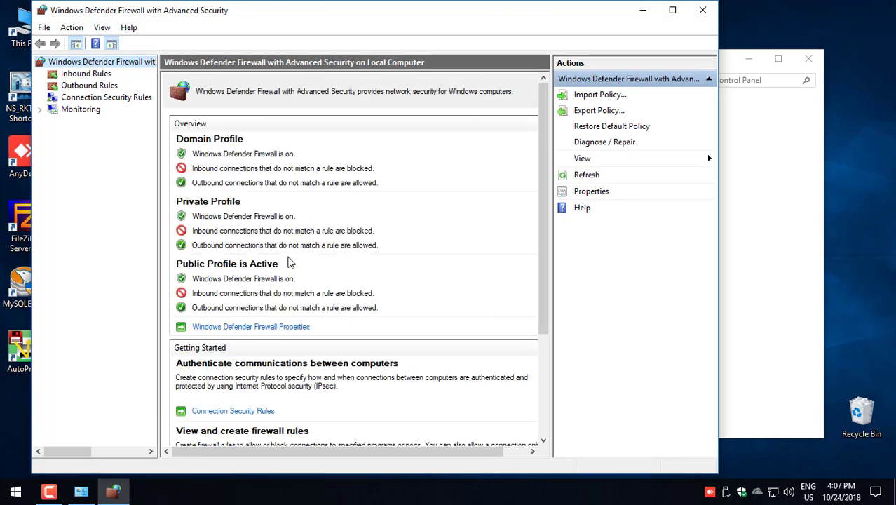
Step: Create inbound port rule 'a' allowing all TCP local ports on every profile, then close the console
key(Down)
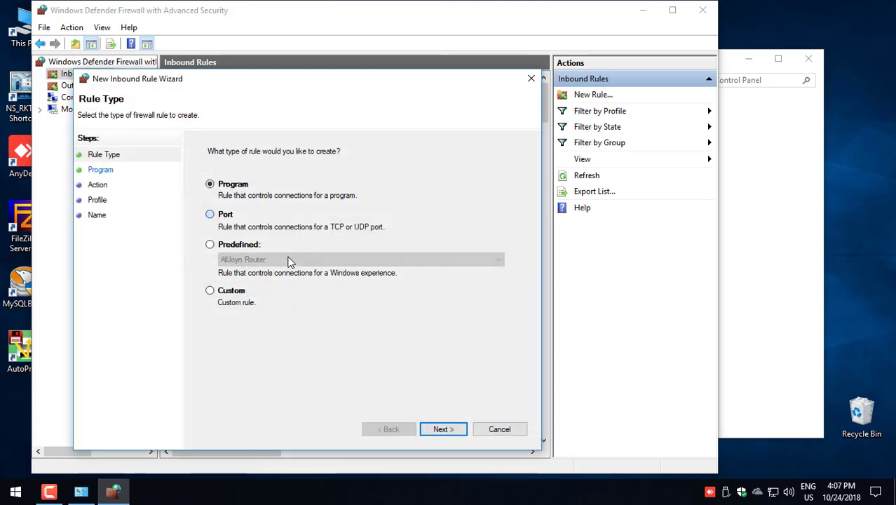
key(Down)
key(Return)
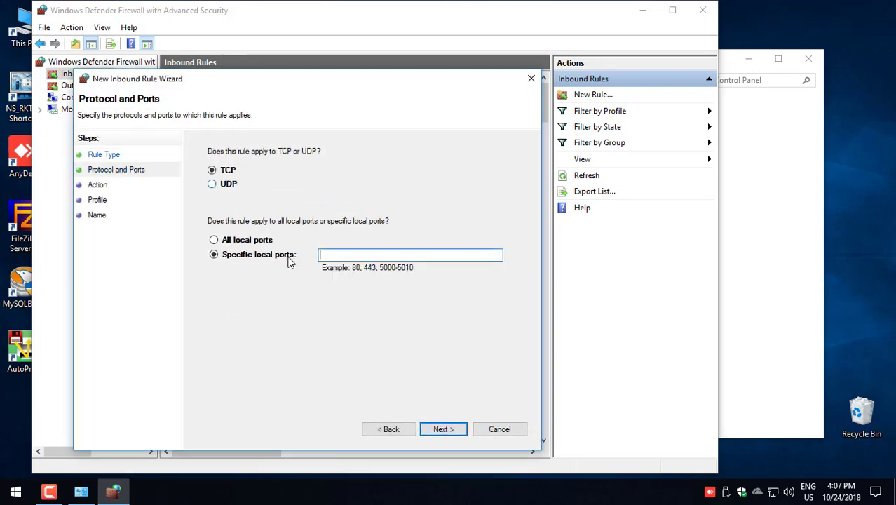
key(Up)
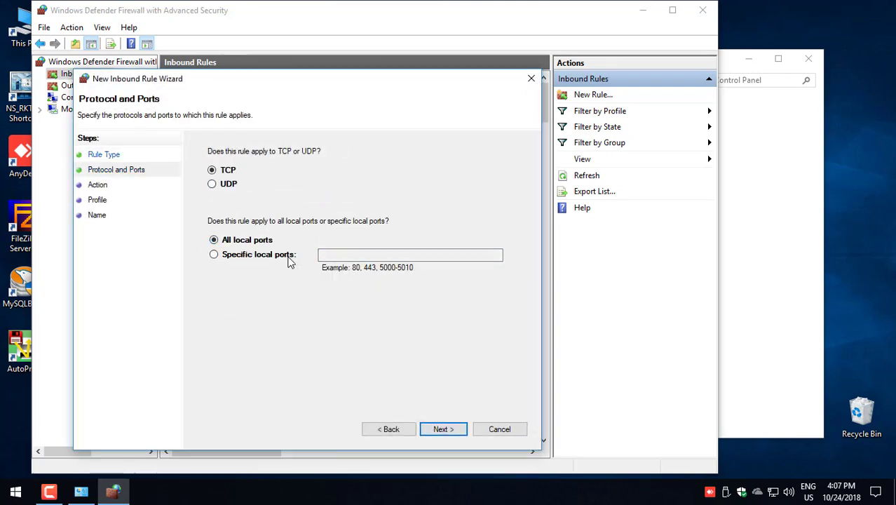
key(Return)
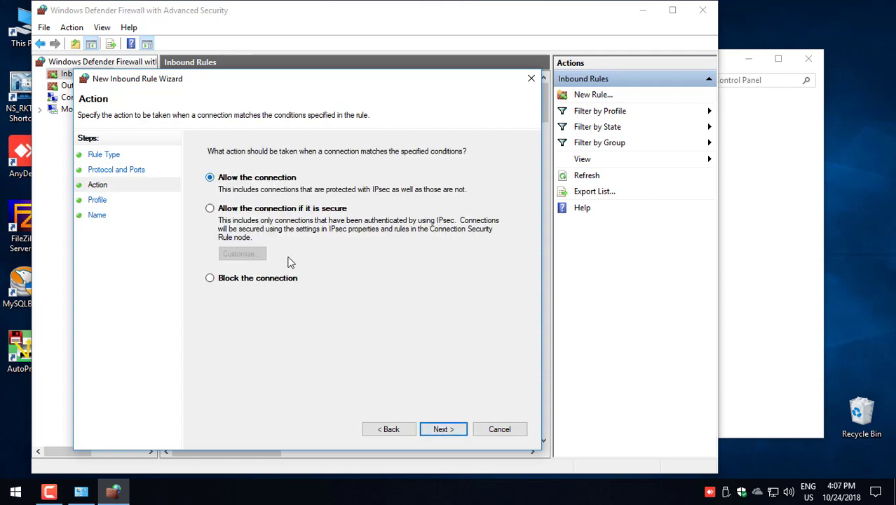
key(Return)
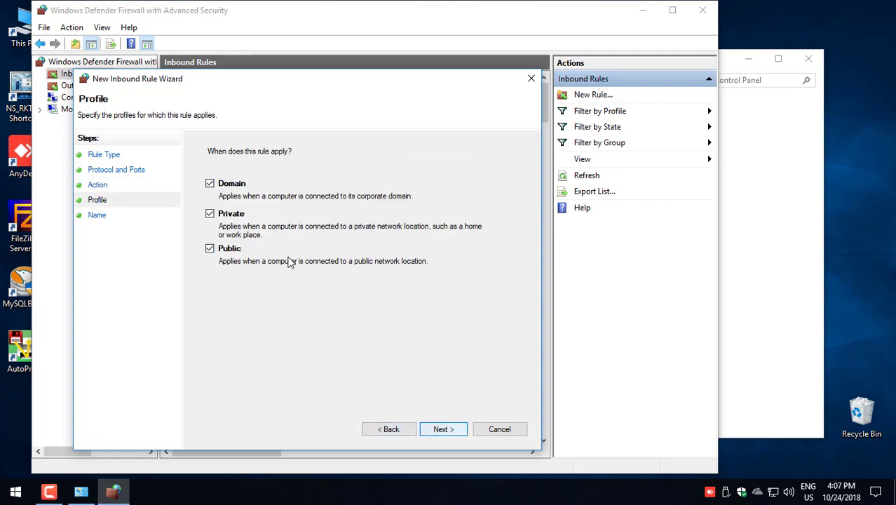
key(Return)
text(a)
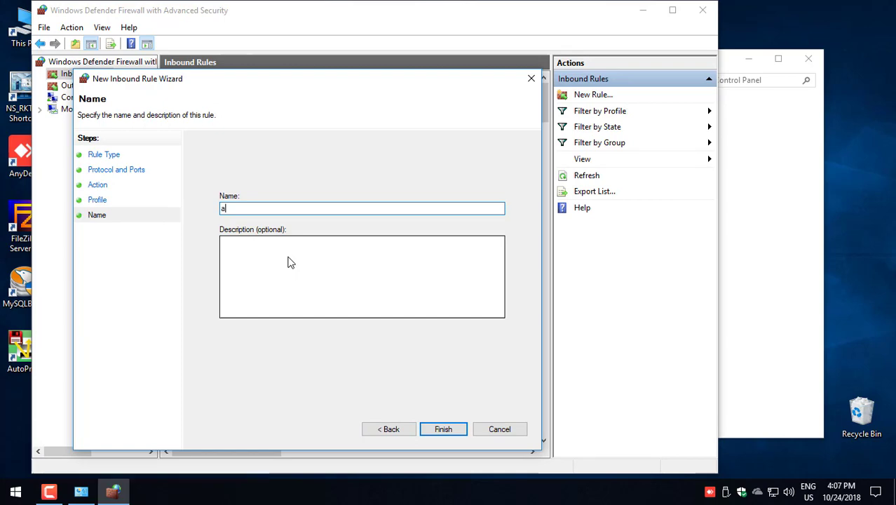
key(Tab)
text(a)
key(Return)
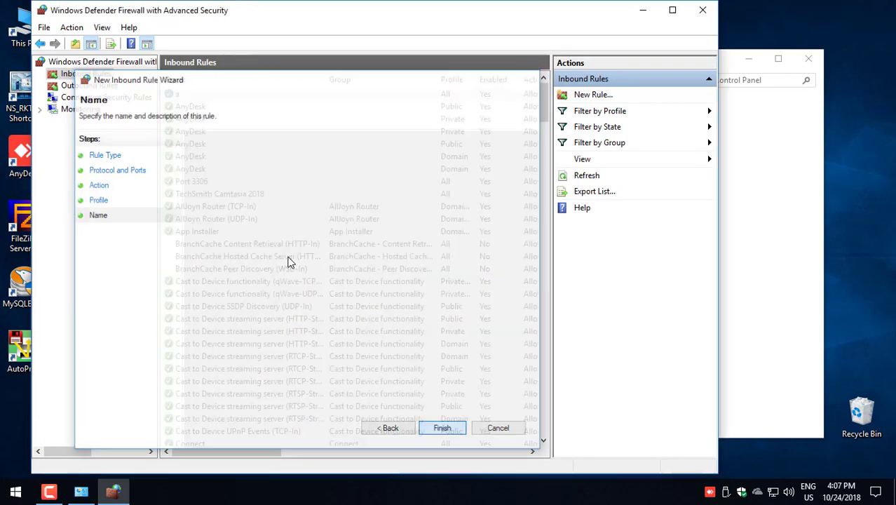
click(703, 10)
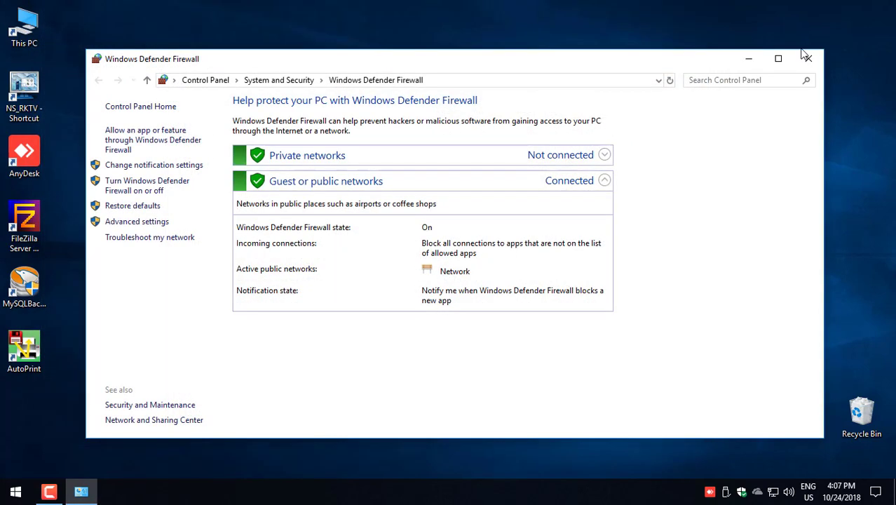
Step: Close the firewall window and open the Ethernet adapter's IPv4 properties
click(809, 60)
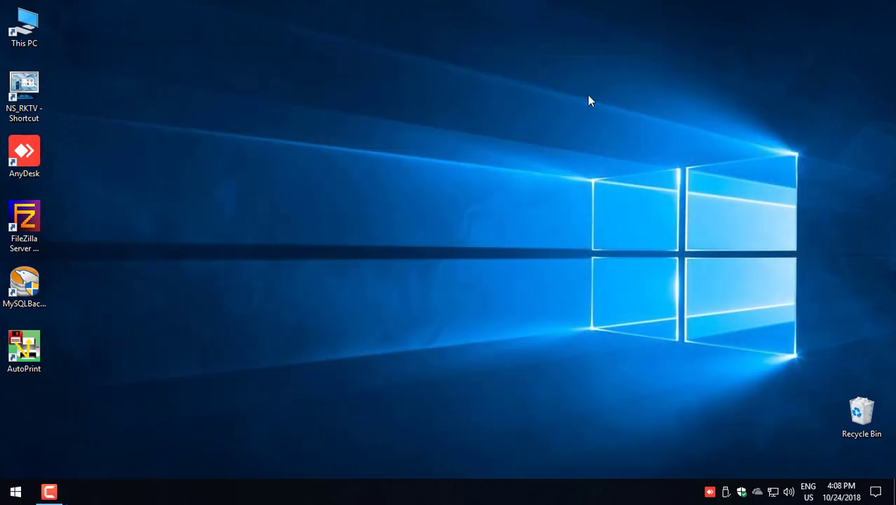
right_click(772, 492)
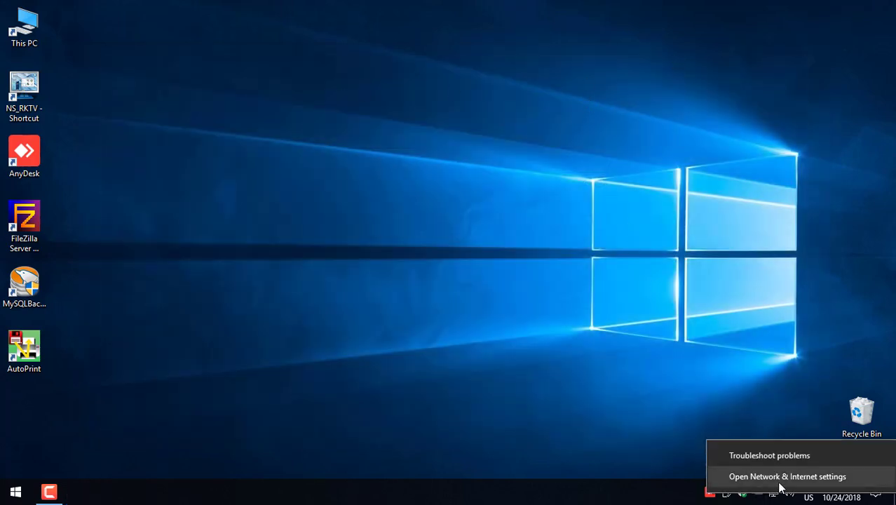
click(780, 480)
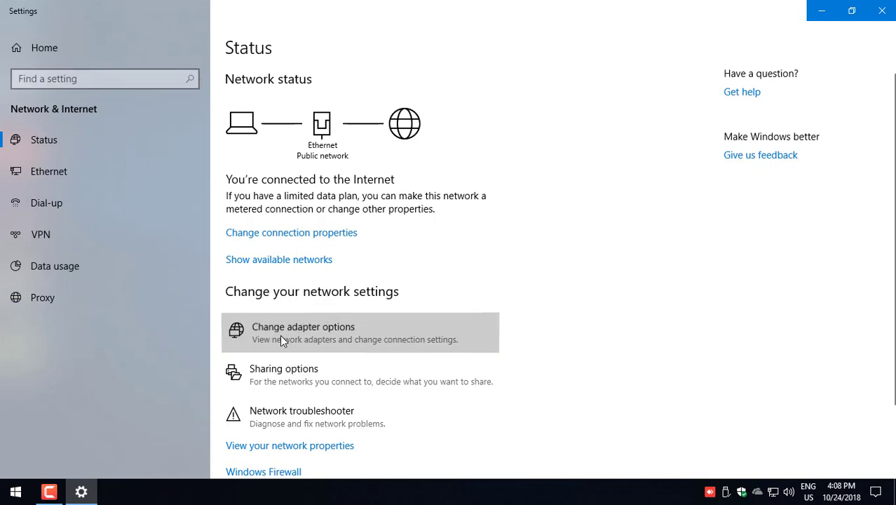
click(279, 336)
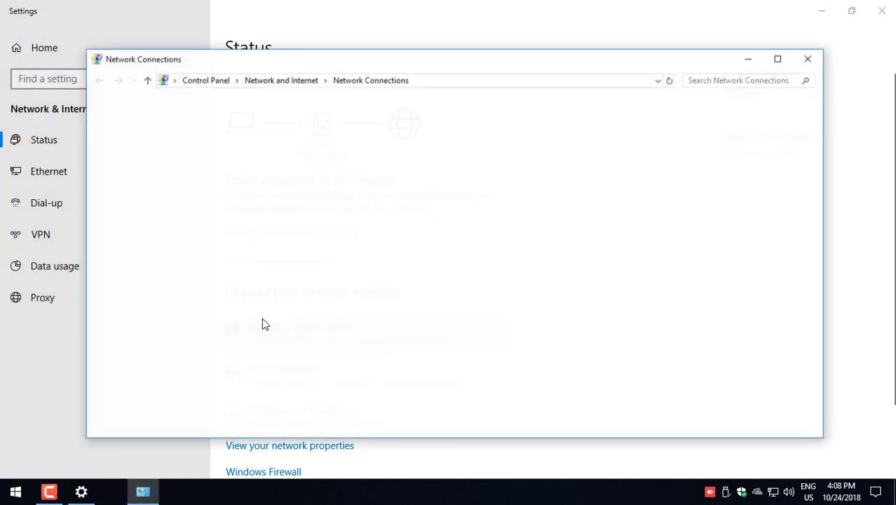
click(140, 131)
right_click(143, 129)
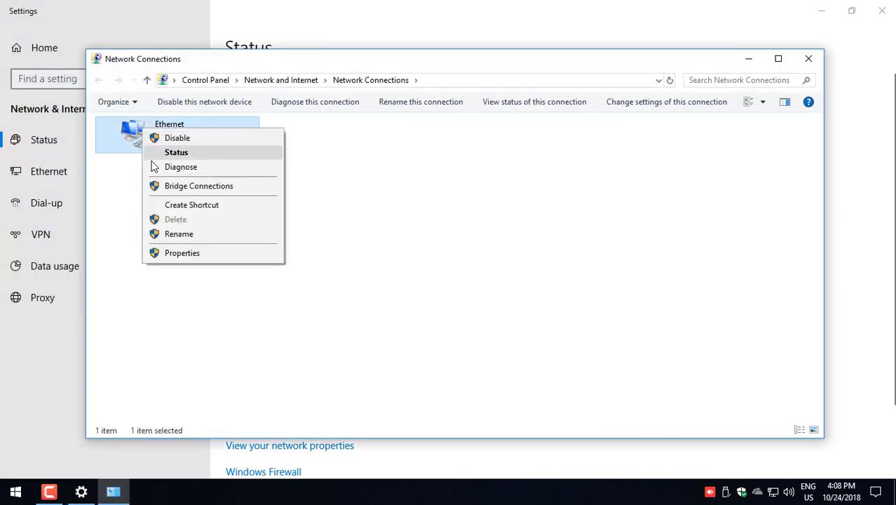
click(161, 254)
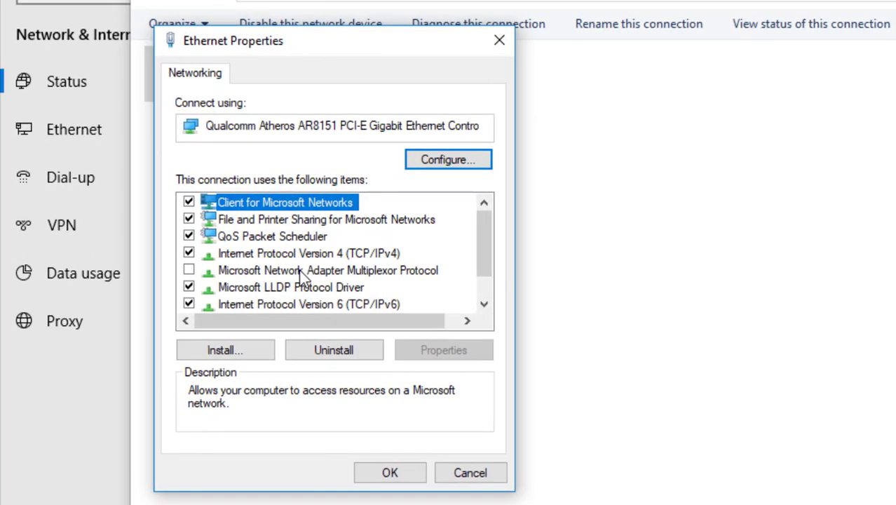
click(302, 254)
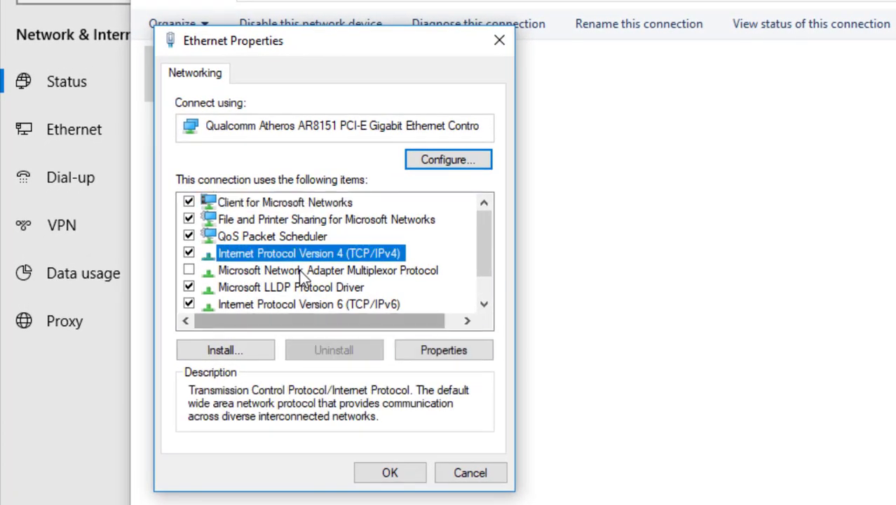
click(444, 350)
Step: Set static IP 192.168.123.88, mask 255.255.255.0, gateway and DNS 192.168.123.1
click(302, 261)
key(Tab)
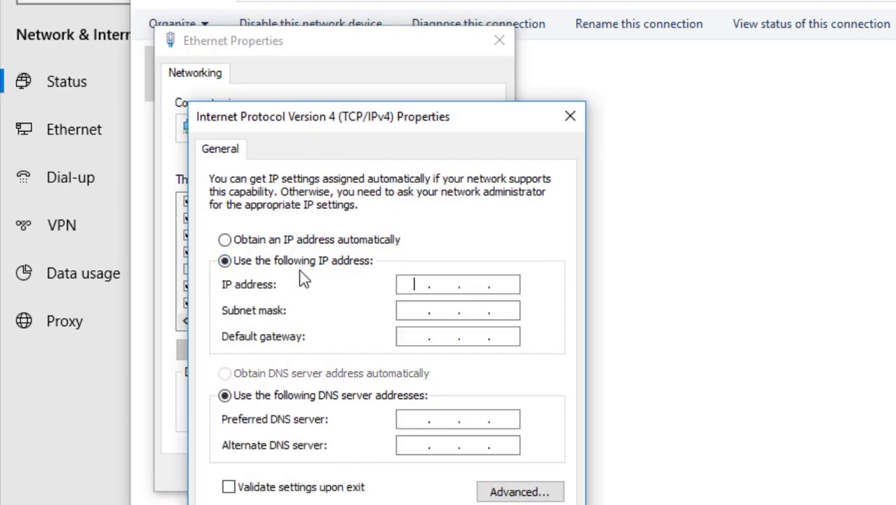
text(192 . 168 . )
text(123 . 88)
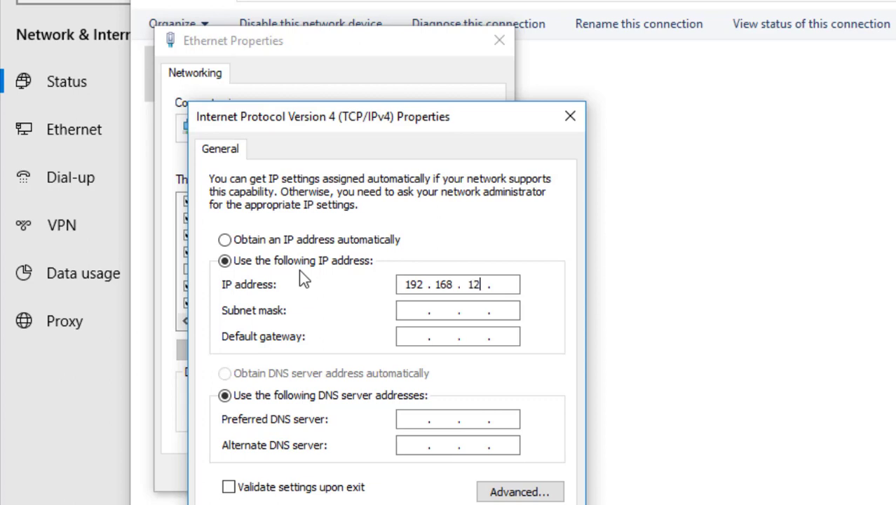
key(Tab)
key(Tab)
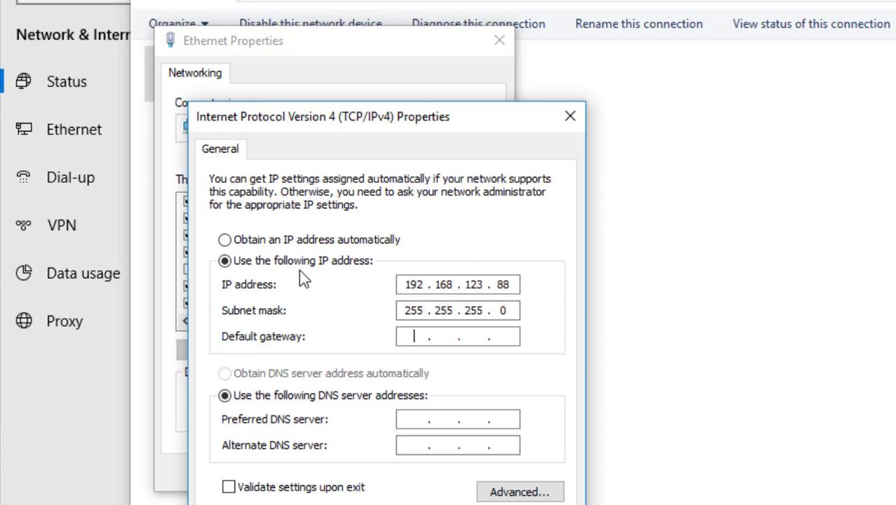
text(192 . 168 . 123 . 1)
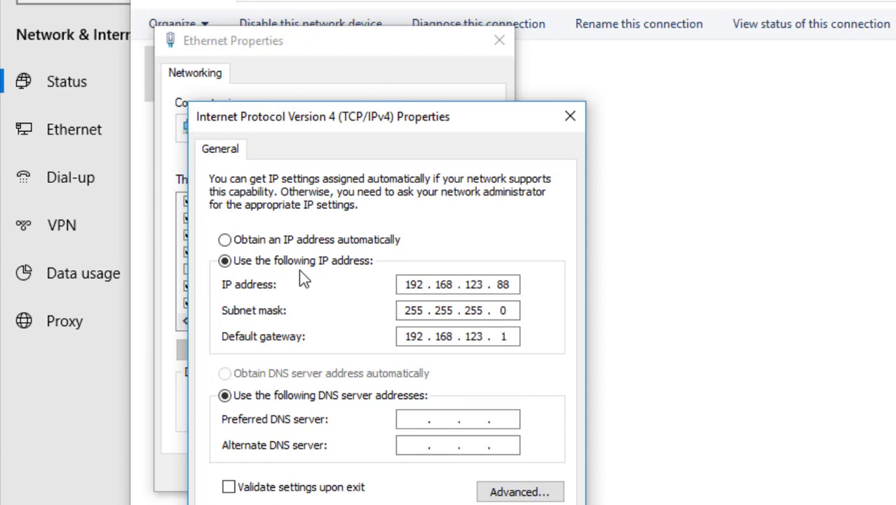
key(shift+Left)
key(Tab)
key(Tab)
text(192 . 168 . 123)
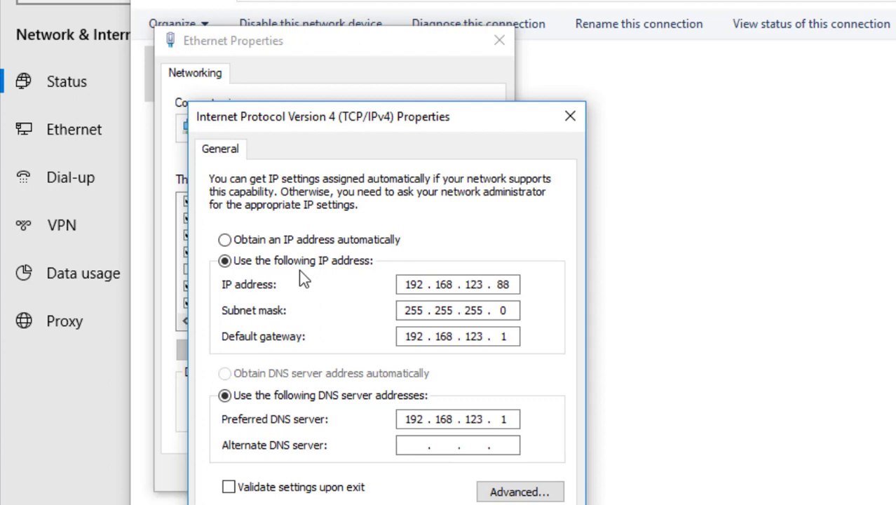
key(shift+Left)
key(Left)
key(Return)
key(Return)
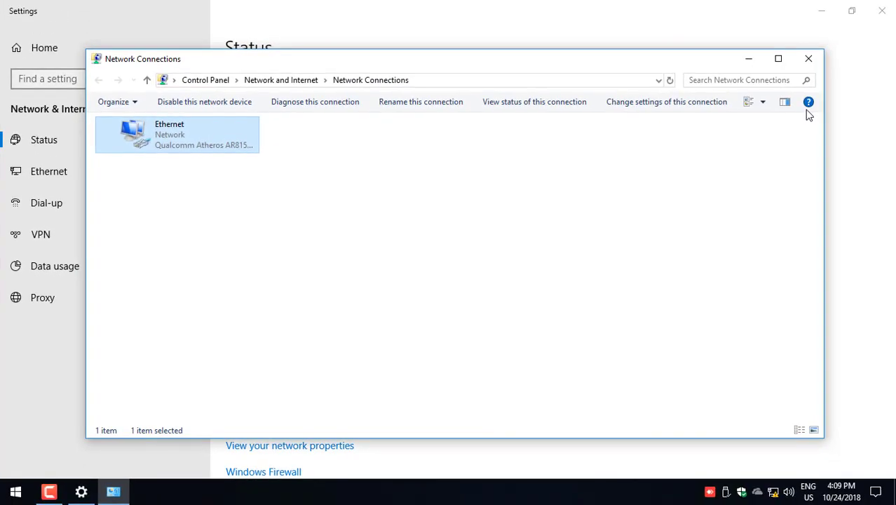
Step: Close the network windows, launch NS_RKTV, and sign in
click(813, 60)
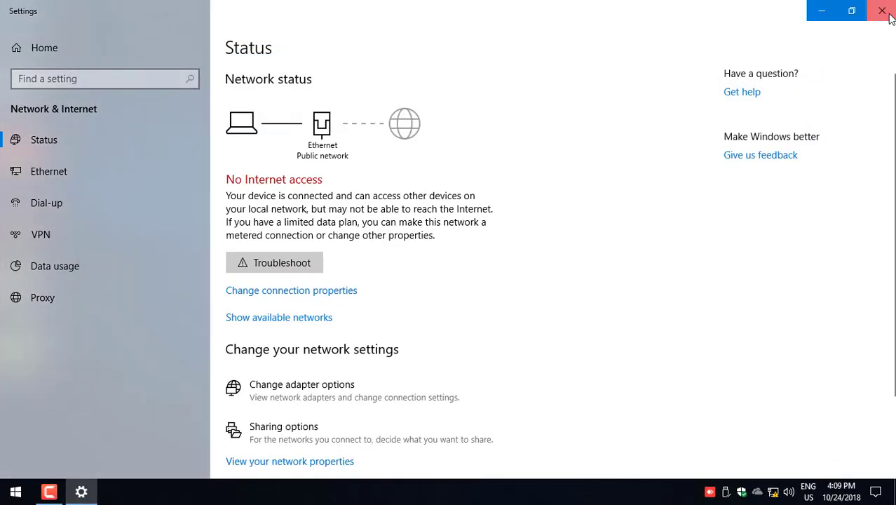
click(881, 11)
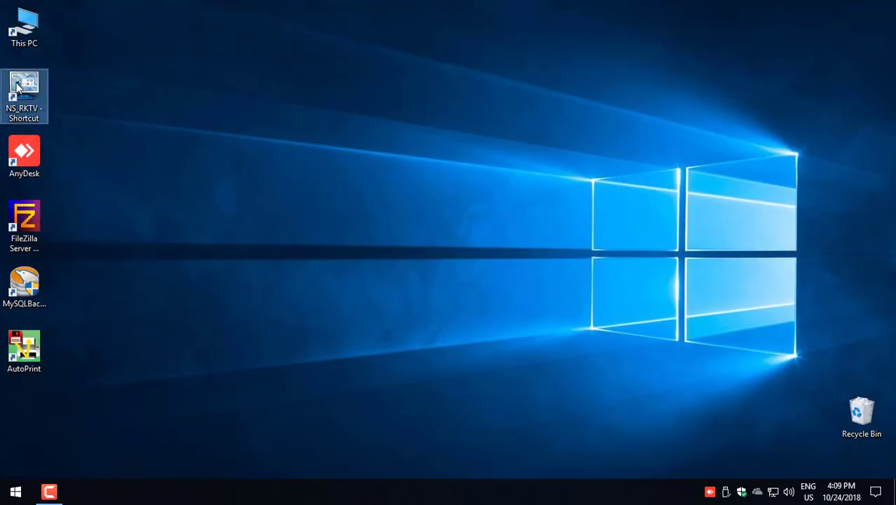
double_click(31, 102)
click(394, 284)
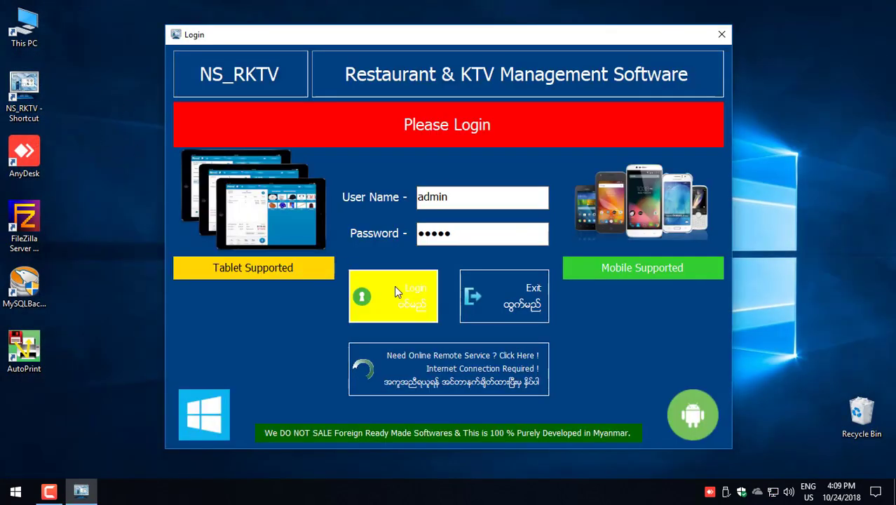